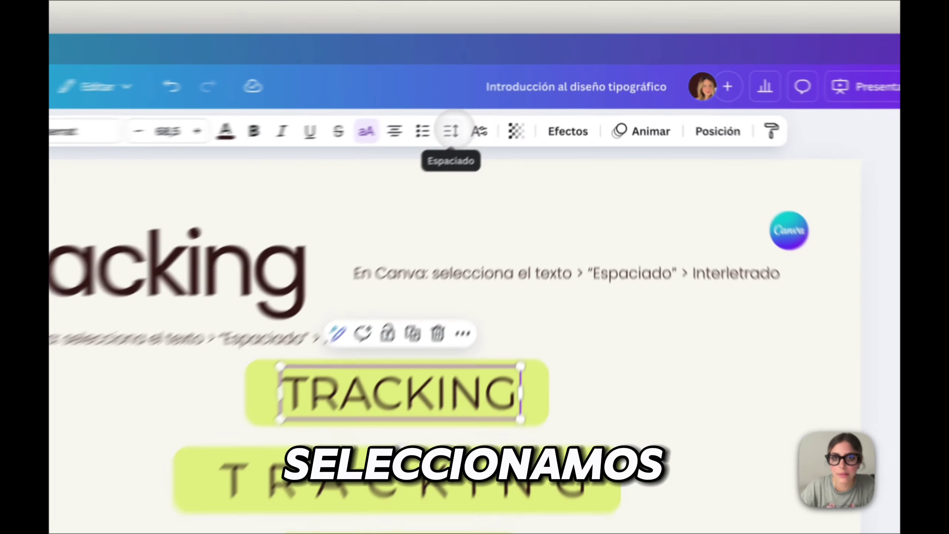
# Step: Set the first TRACKING text's letter spacing to 103 and widen its text box to about 798 to fit one line
pyautogui.click(522, 104)
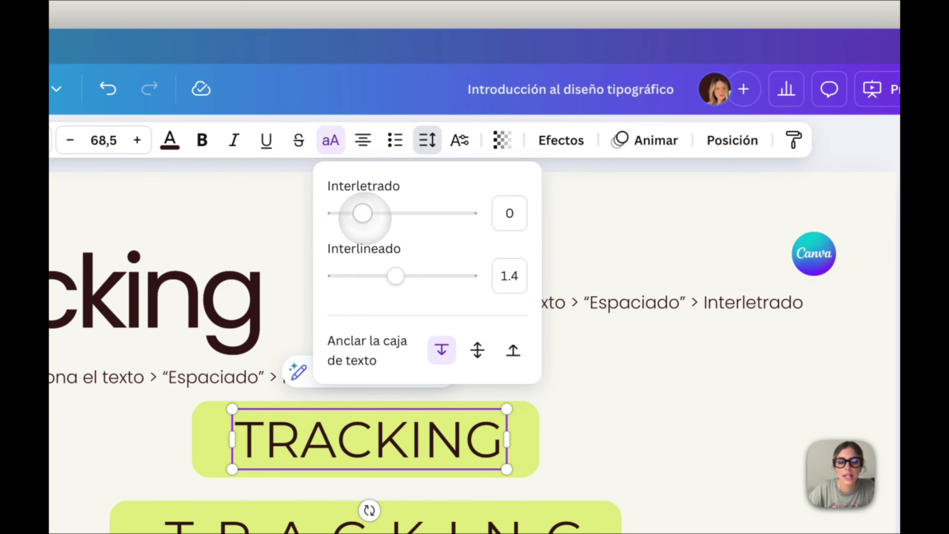
pyautogui.moveTo(362, 213)
pyautogui.mouseDown()
pyautogui.moveTo(383, 213)
pyautogui.moveTo(374, 213)
pyautogui.mouseUp()
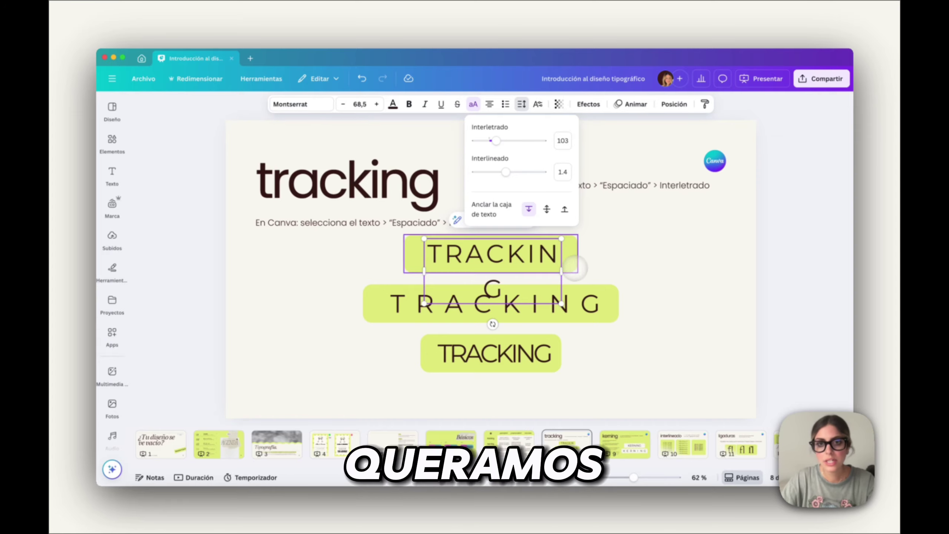
pyautogui.moveTo(561, 266); pyautogui.dragTo(613, 261)
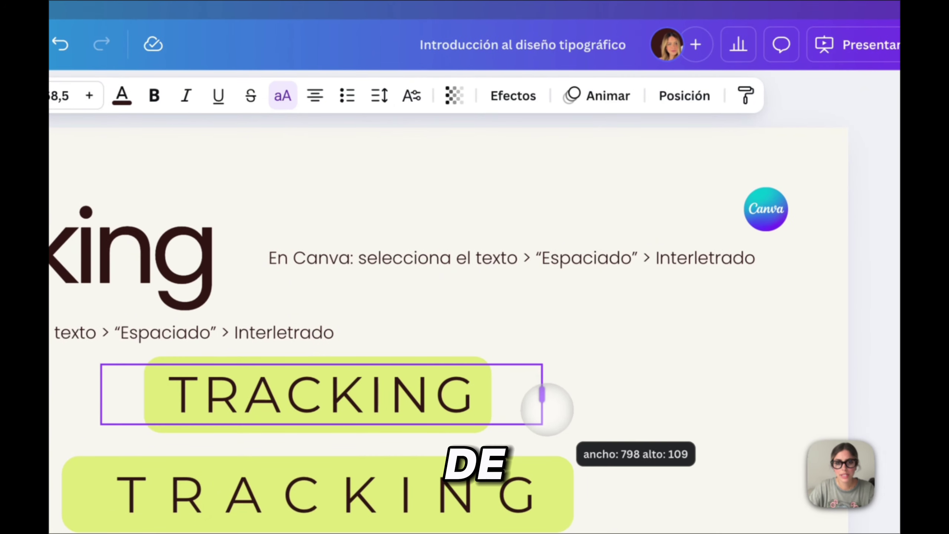
pyautogui.moveTo(562, 410); pyautogui.dragTo(562, 408)
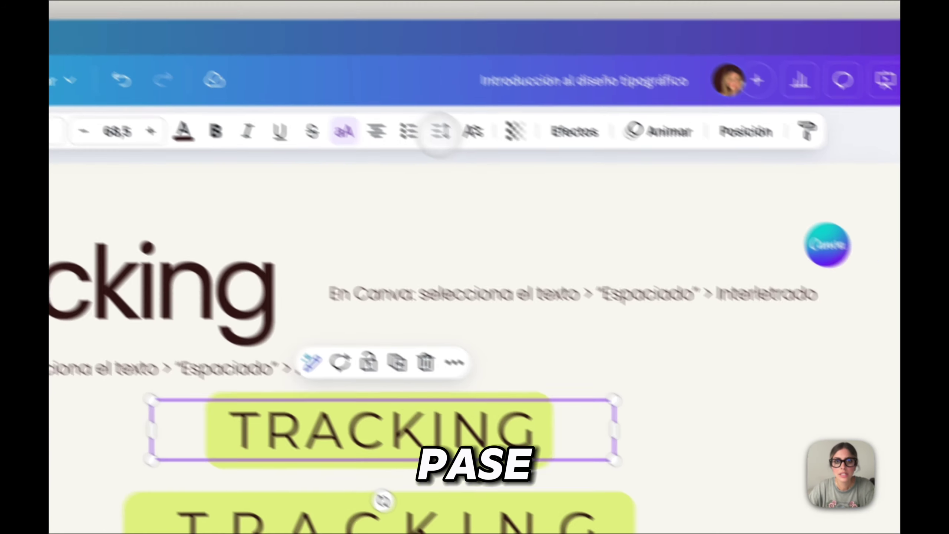
# Step: Try a letter spacing of 201 on the first TRACKING text and reset it to 0
pyautogui.click(380, 96)
pyautogui.moveTo(440, 233)
pyautogui.mouseDown()
pyautogui.moveTo(510, 234)
pyautogui.moveTo(446, 234)
pyautogui.mouseUp()
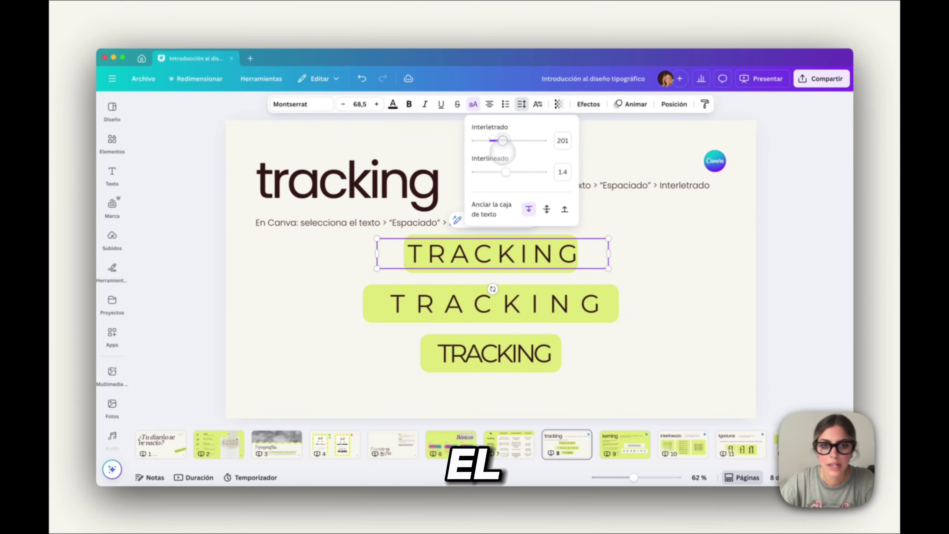
pyautogui.moveTo(503, 140); pyautogui.dragTo(506, 140)
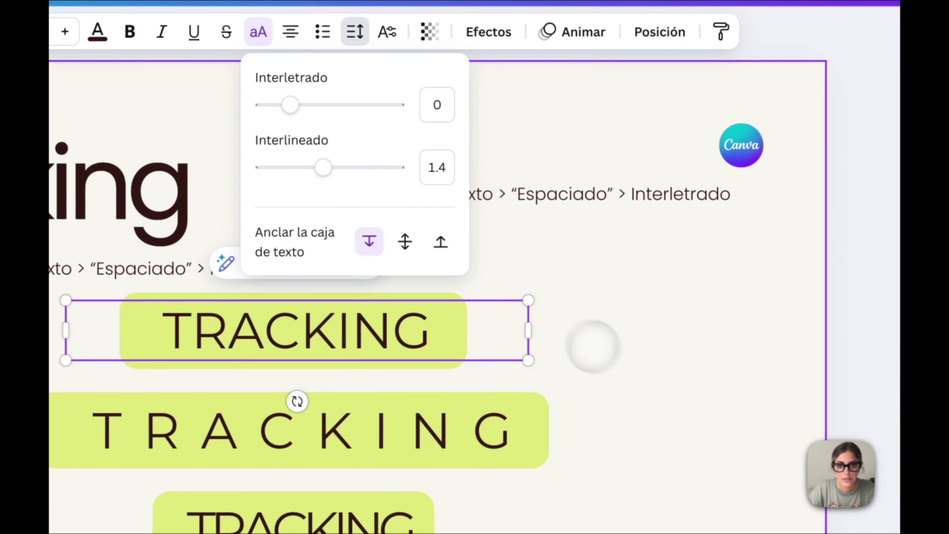
pyautogui.click(651, 269)
pyautogui.click(366, 315)
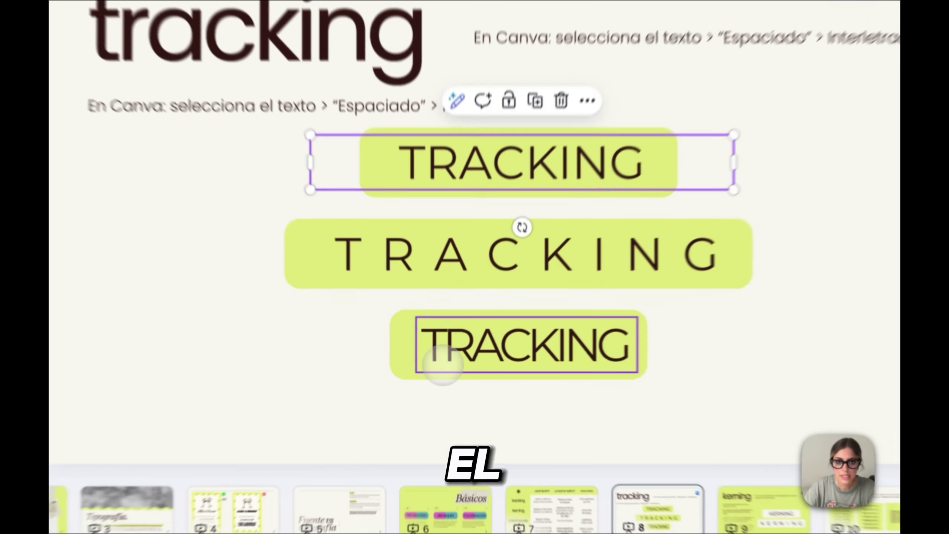
# Step: Tighten the letter spacing of the third TRACKING text to -74
pyautogui.click(443, 365)
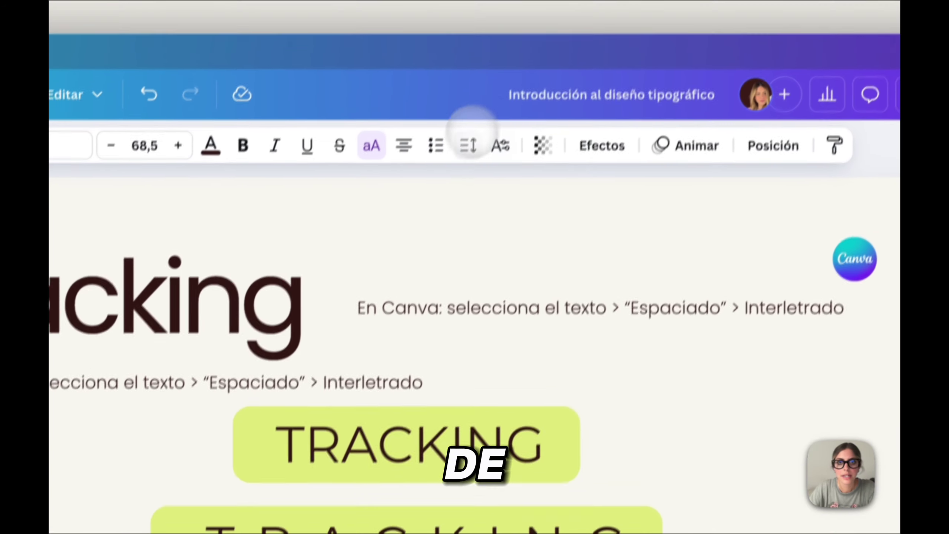
pyautogui.click(468, 145)
pyautogui.moveTo(384, 233); pyautogui.dragTo(381, 234)
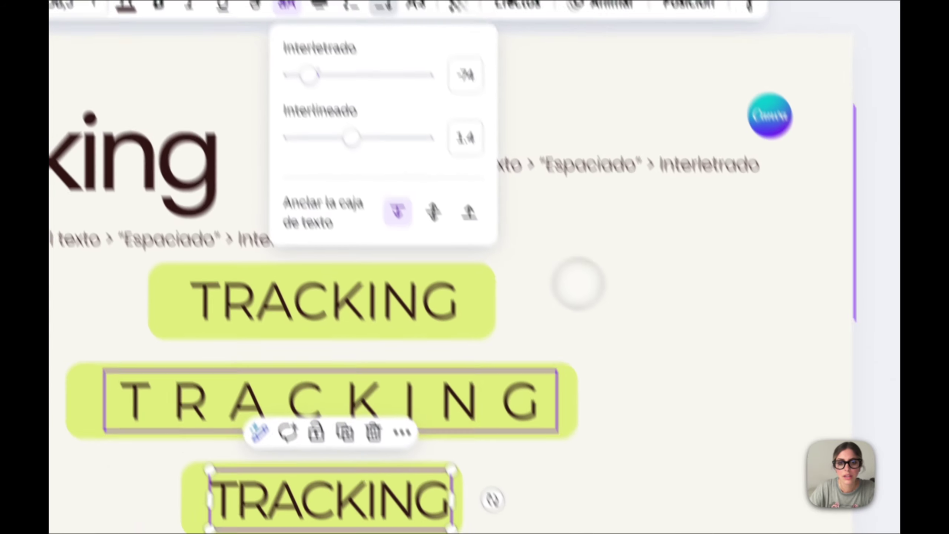
pyautogui.click(707, 472)
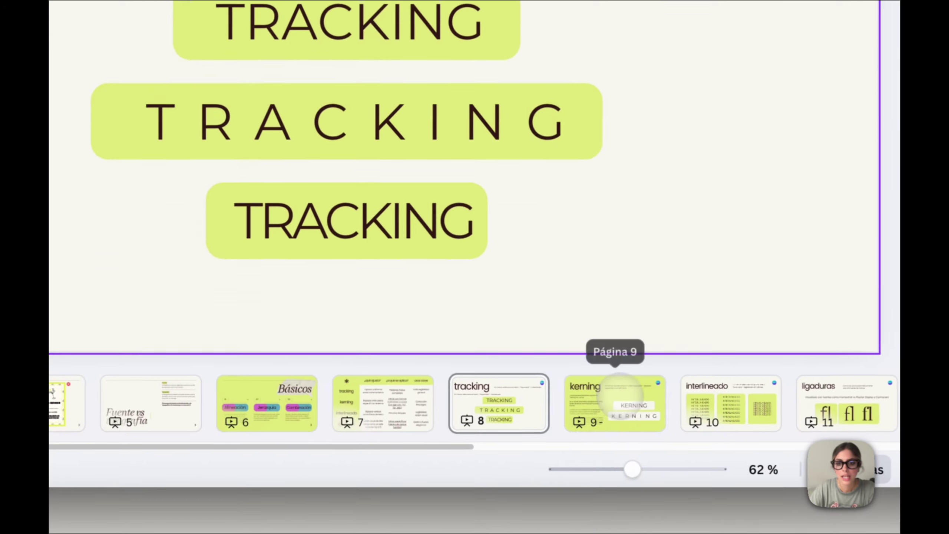
# Step: Go to page 9 and bring up the typography options for the upper KERNING text
pyautogui.click(614, 399)
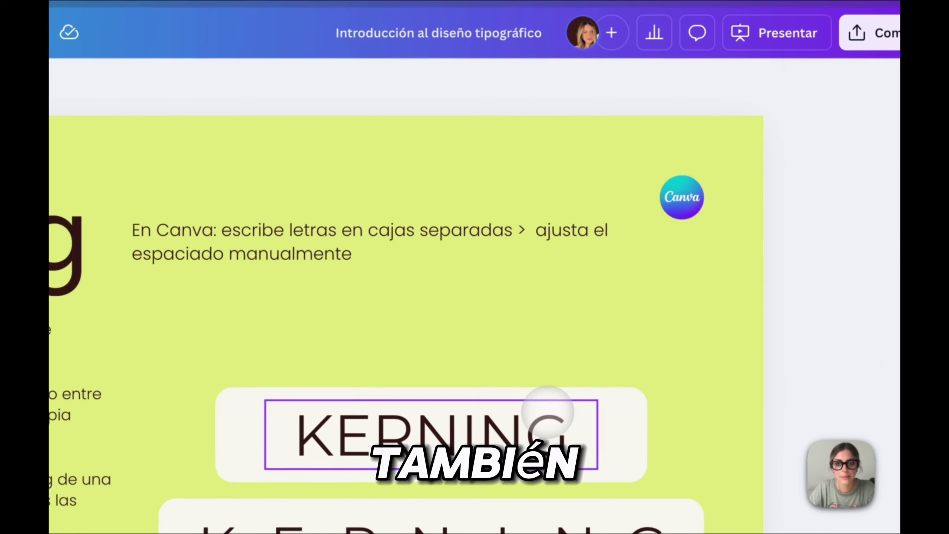
pyautogui.click(527, 417)
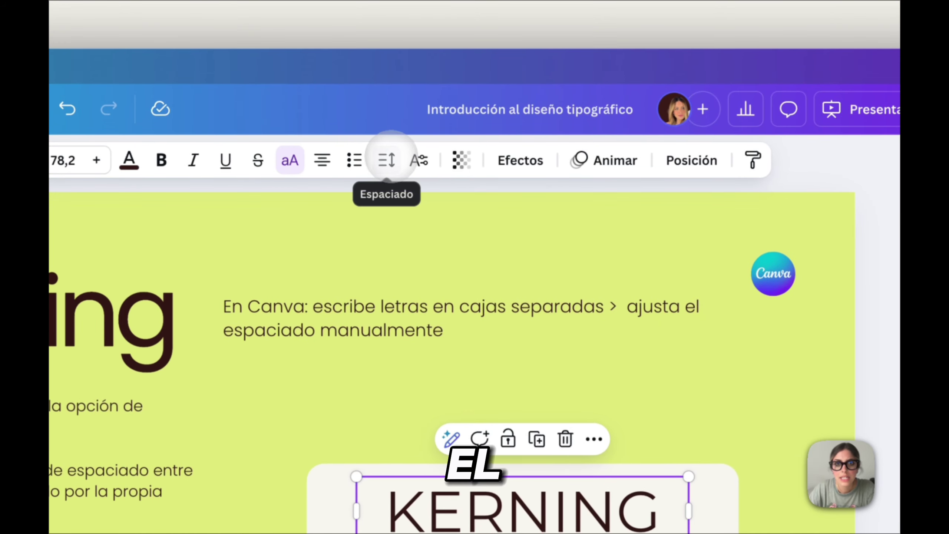
pyautogui.click(389, 159)
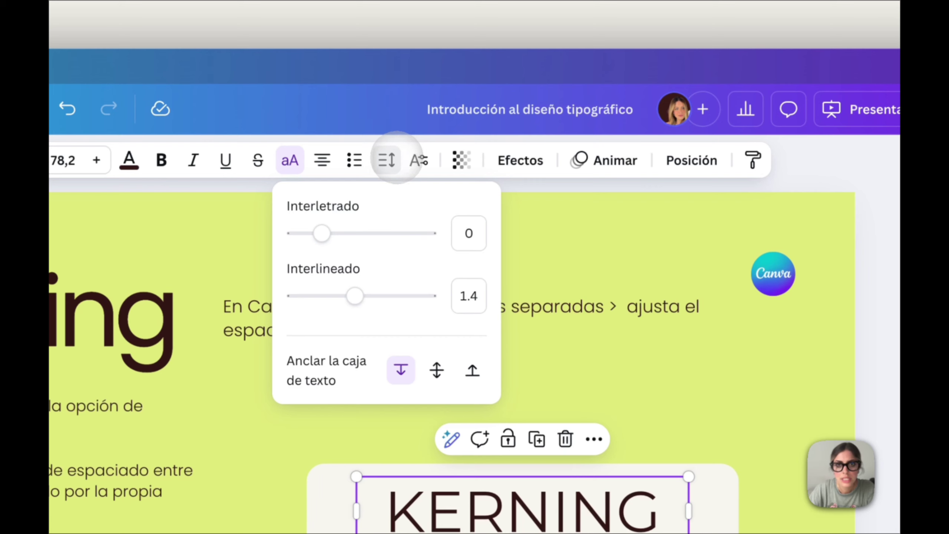
pyautogui.click(419, 161)
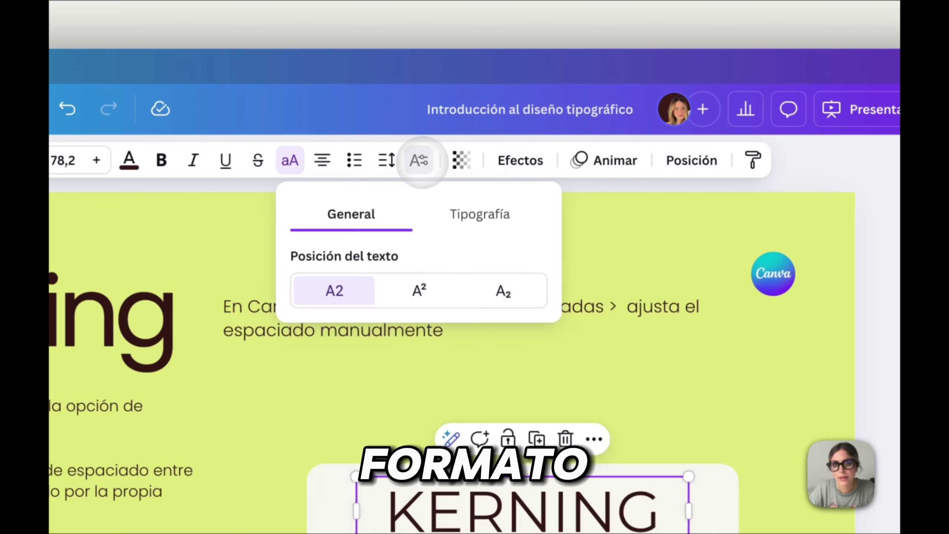
pyautogui.click(484, 215)
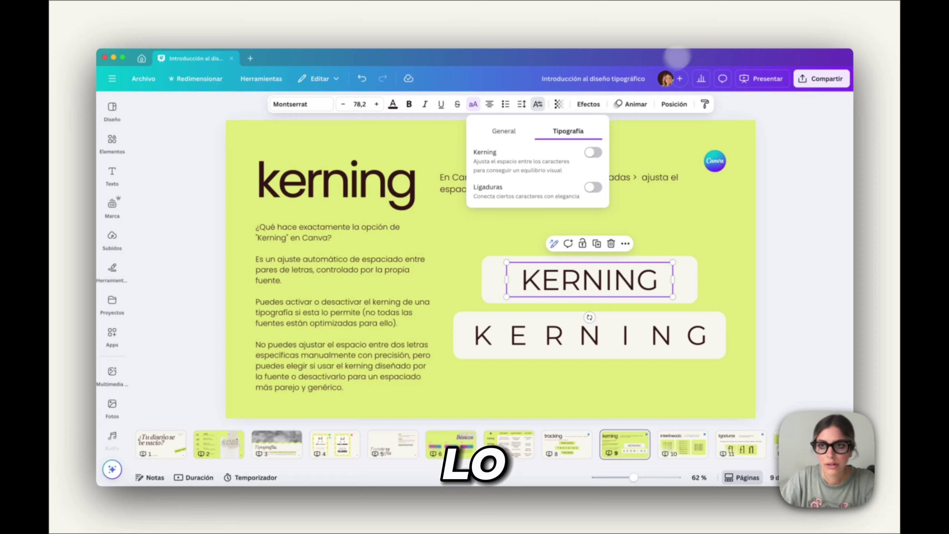
# Step: Turn on kerning for the upper KERNING text and apply the change to all texts in the design
pyautogui.click(594, 152)
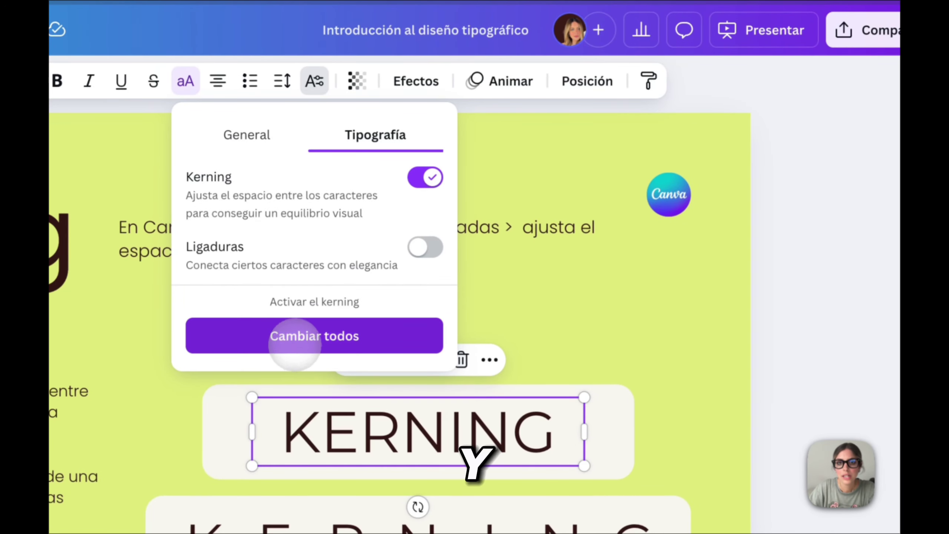
pyautogui.click(307, 336)
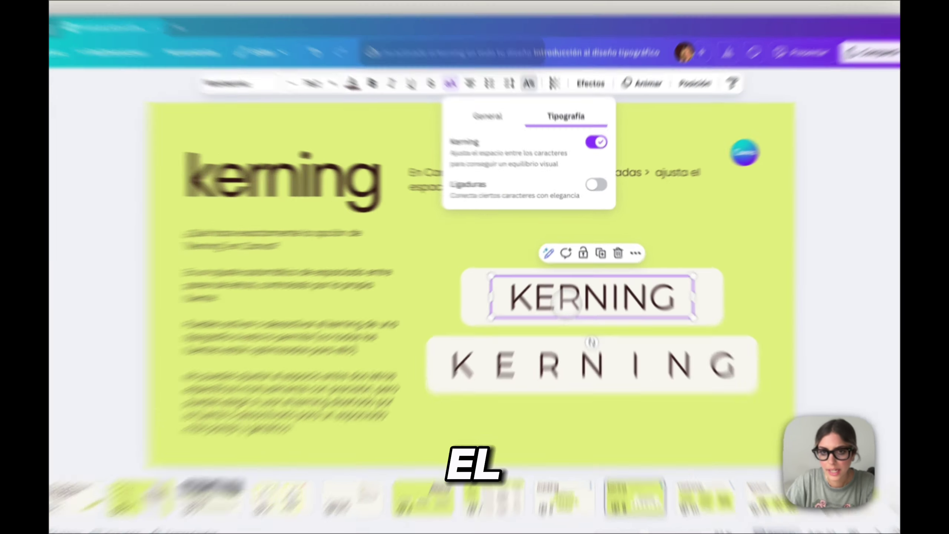
pyautogui.doubleClick(569, 285)
pyautogui.click(499, 242)
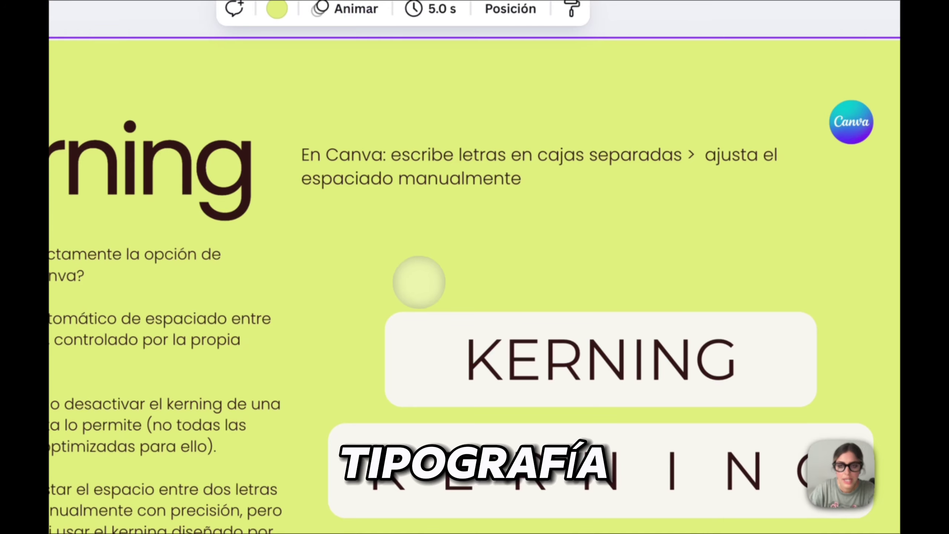
pyautogui.click(550, 364)
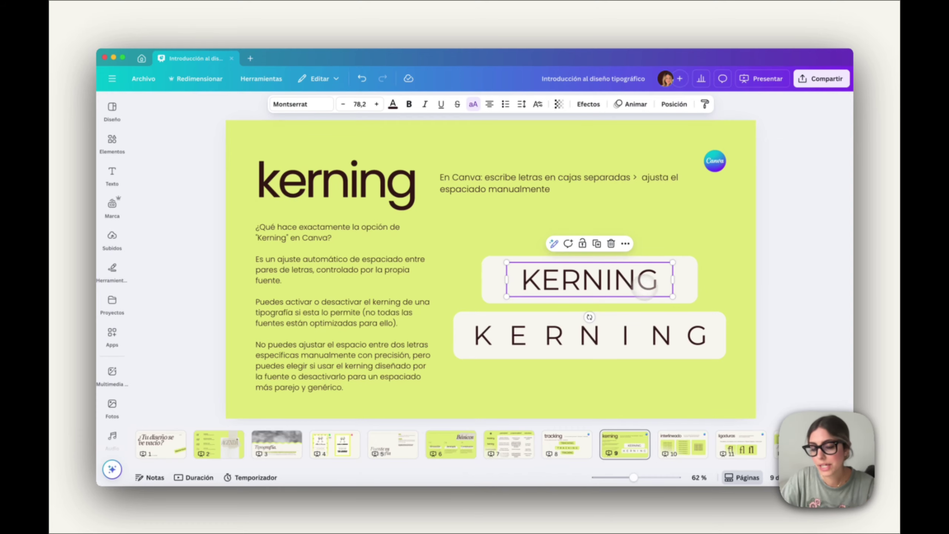
pyautogui.doubleClick(629, 281)
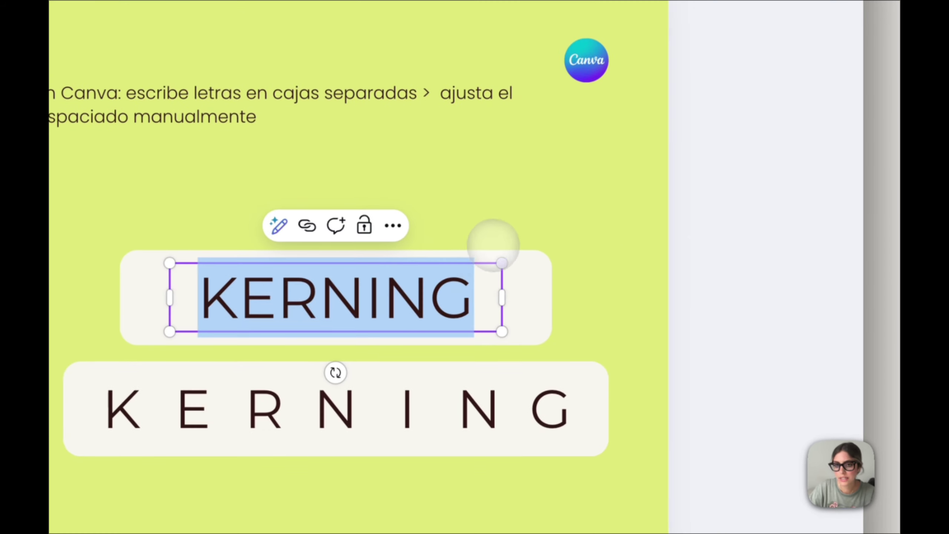
pyautogui.click(669, 252)
pyautogui.click(466, 281)
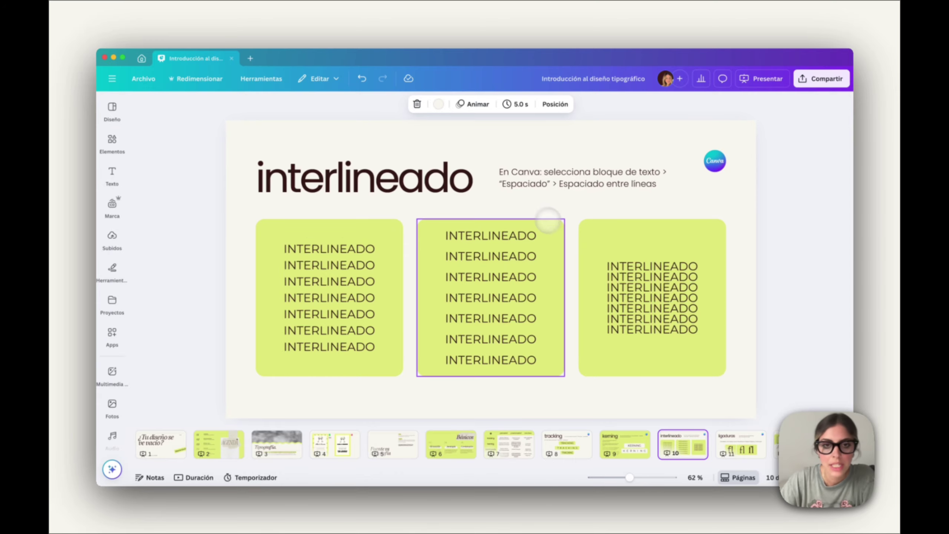
# Step: Try different line spacing values on the first INTERLINEADO text block and return it to 1.4
pyautogui.click(352, 269)
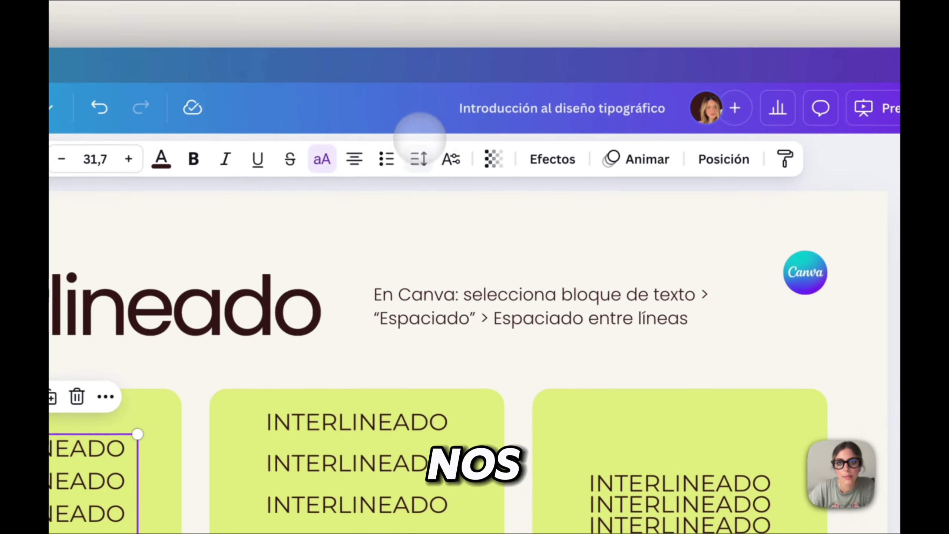
pyautogui.click(632, 86)
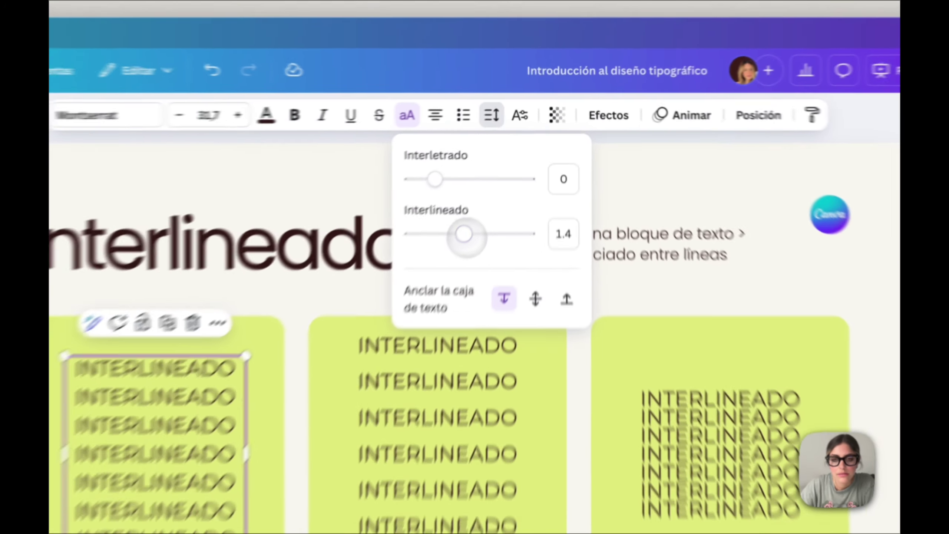
pyautogui.moveTo(505, 172); pyautogui.dragTo(526, 172)
pyautogui.moveTo(490, 255); pyautogui.dragTo(492, 254)
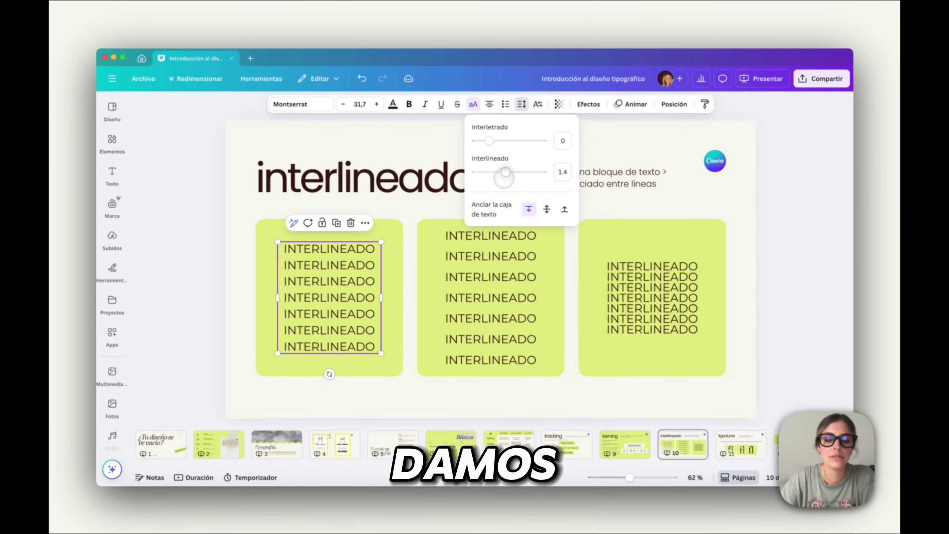
pyautogui.moveTo(505, 172)
pyautogui.mouseDown()
pyautogui.moveTo(489, 172)
pyautogui.moveTo(506, 172)
pyautogui.mouseUp()
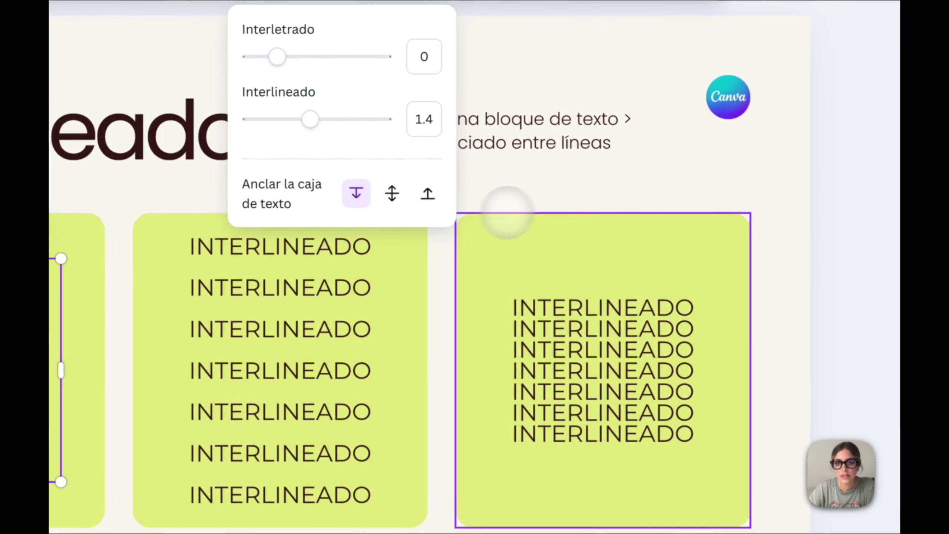
pyautogui.click(547, 190)
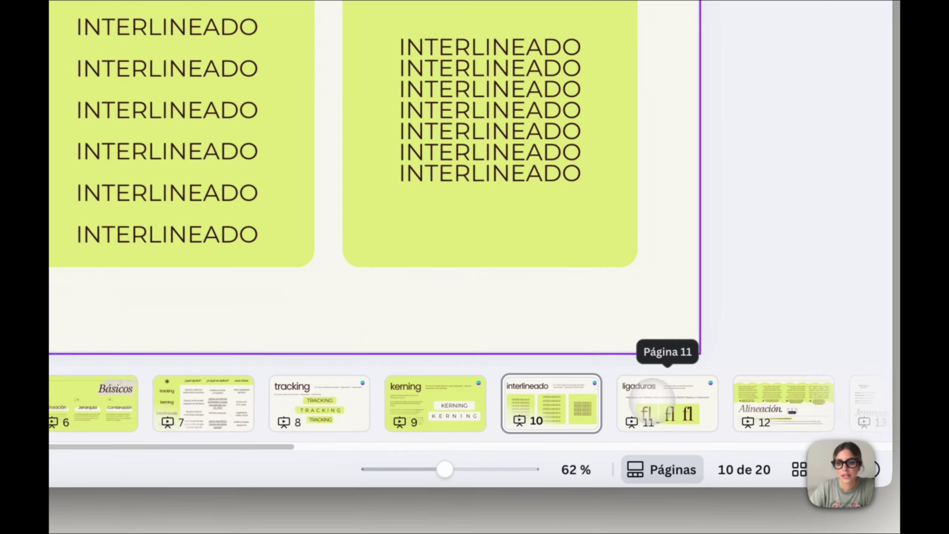
# Step: Open page 11 and examine the fl ligature samples in the different fonts
pyautogui.click(668, 404)
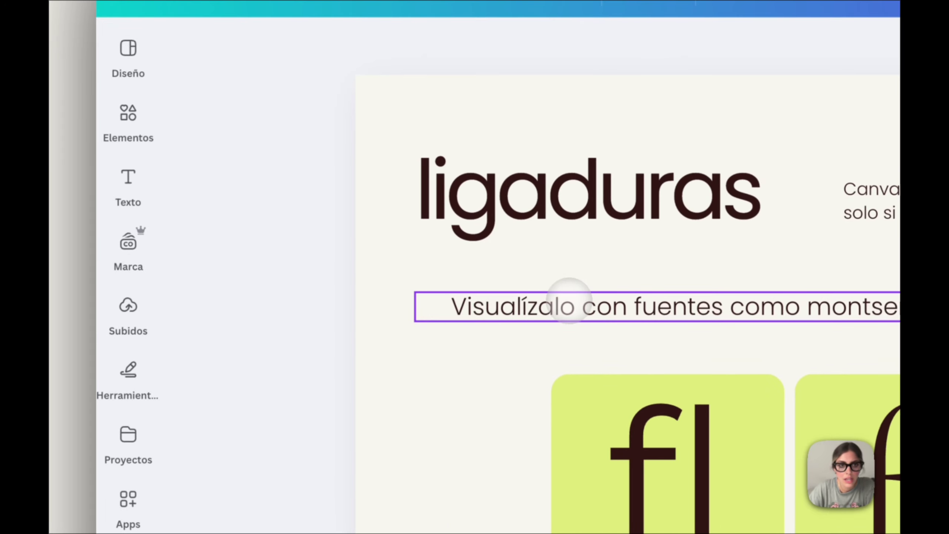
pyautogui.click(560, 301)
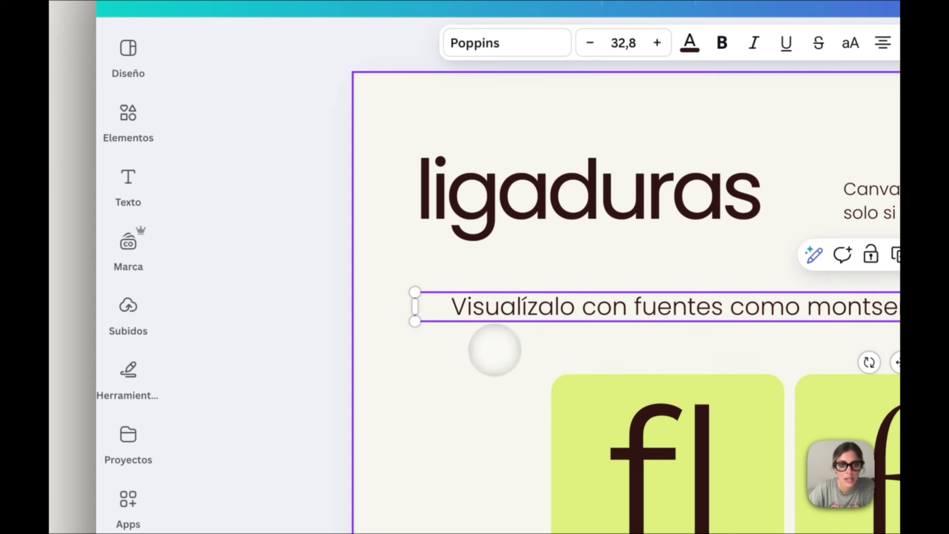
pyautogui.click(488, 354)
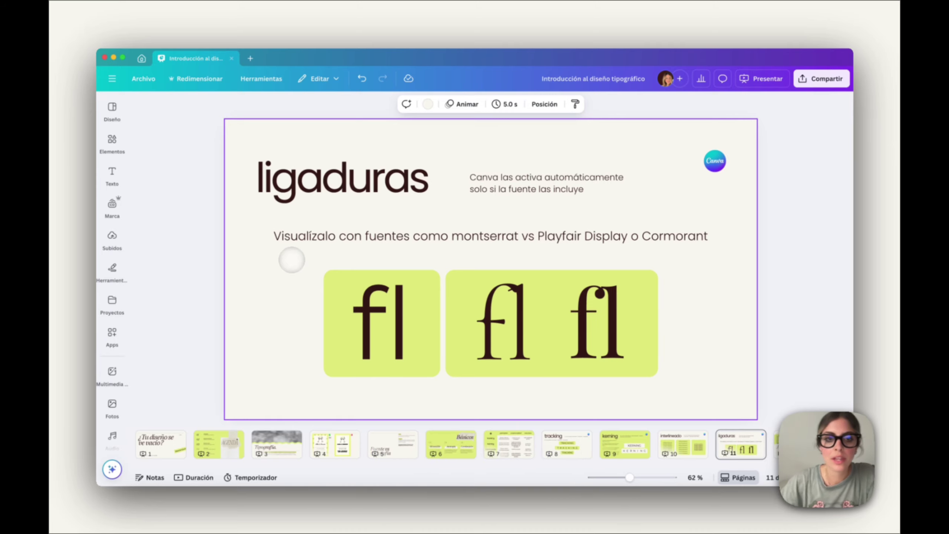
pyautogui.click(497, 322)
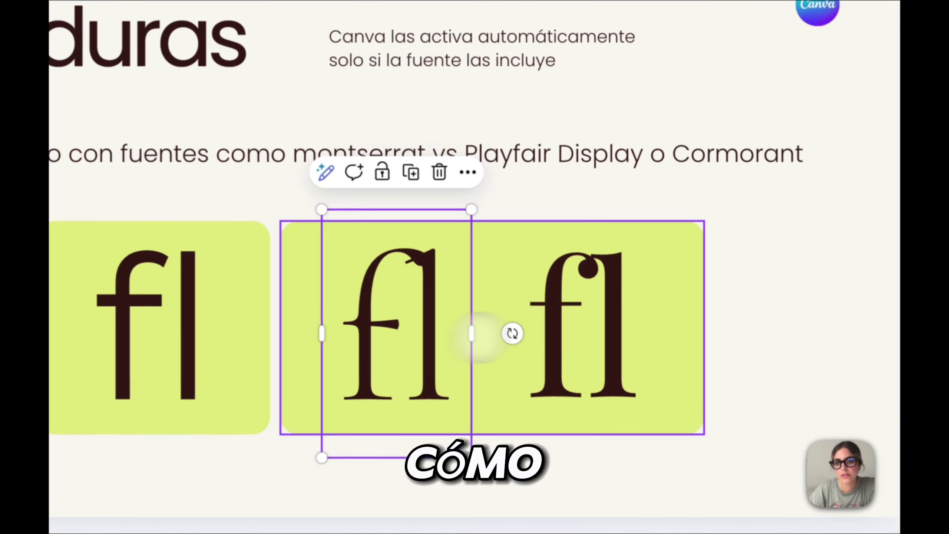
pyautogui.click(564, 322)
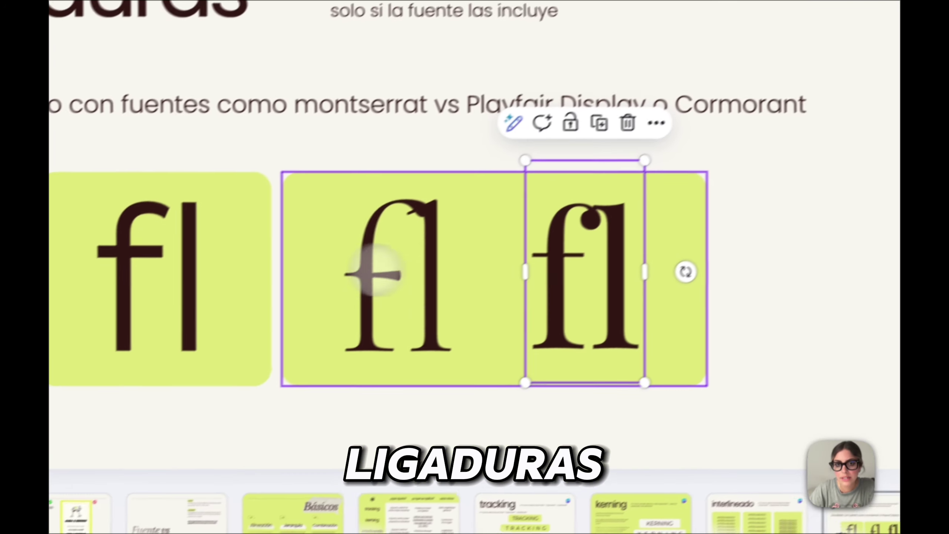
pyautogui.click(764, 501)
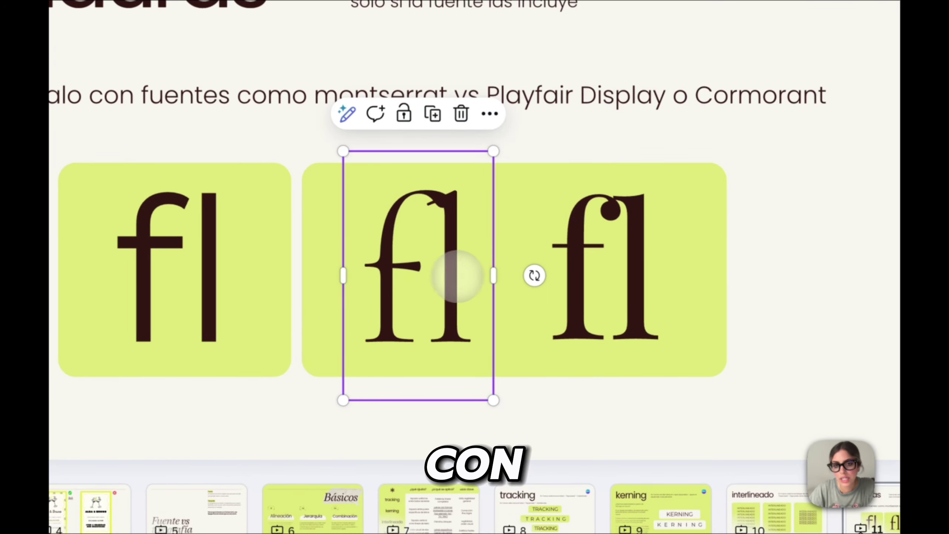
pyautogui.click(617, 263)
pyautogui.click(415, 262)
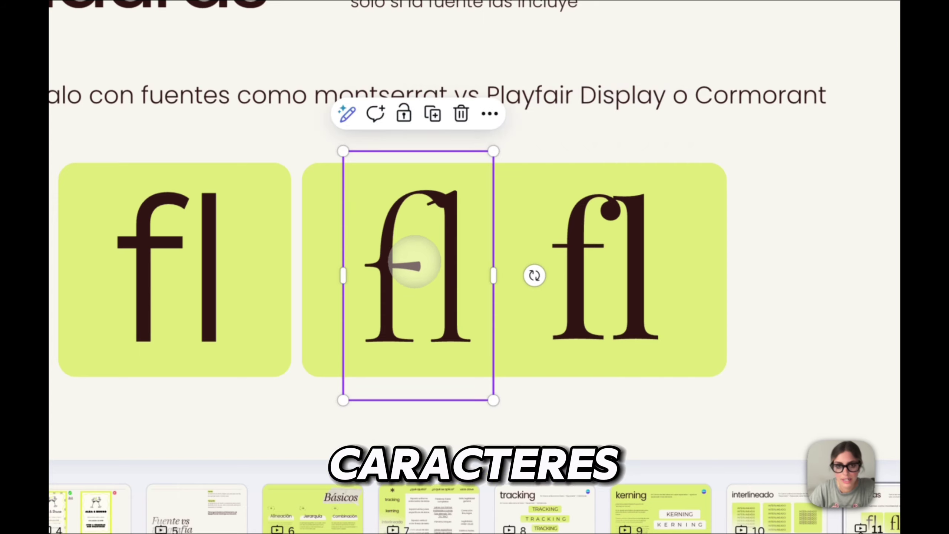
pyautogui.click(301, 218)
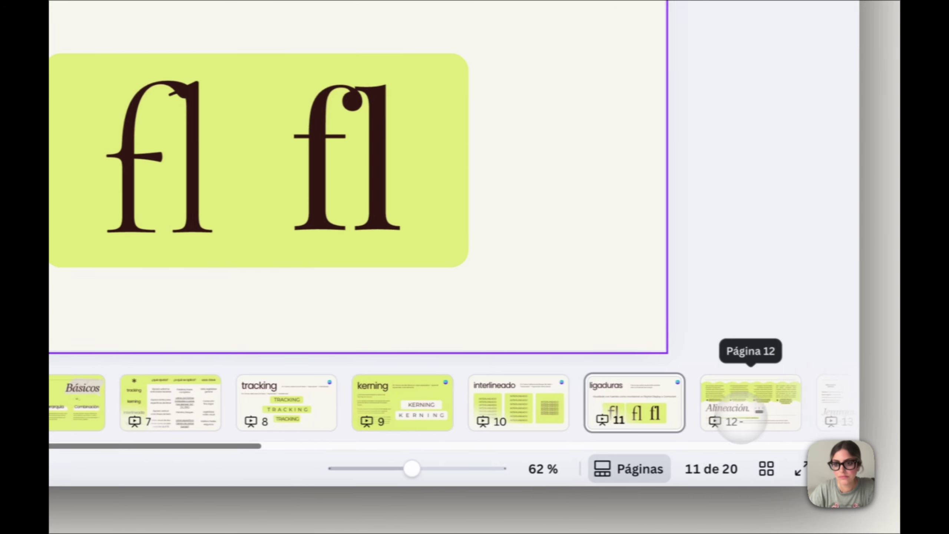
# Step: Open page 12 on text alignment
pyautogui.click(742, 421)
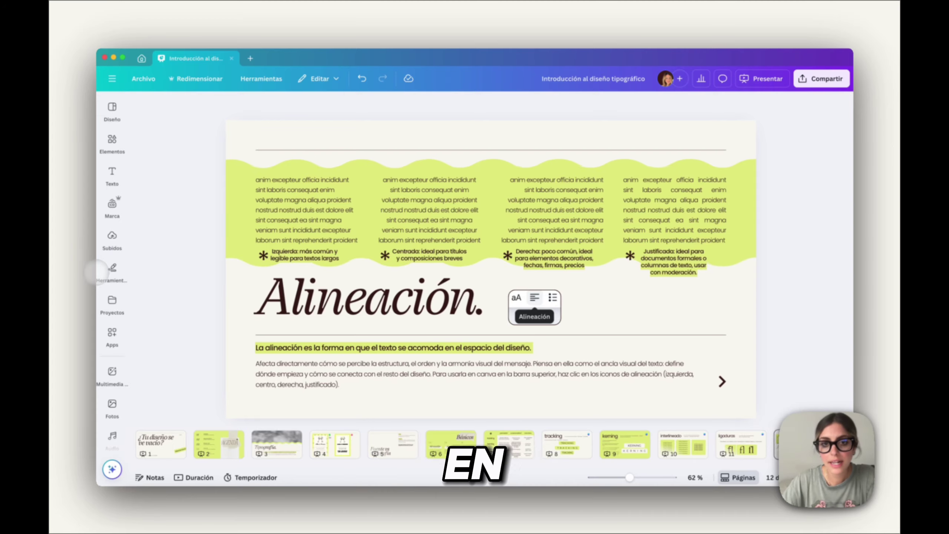
# Step: Cycle the "Alineación." heading through centred, right, justified and left alignment, finishing on justified
pyautogui.click(417, 301)
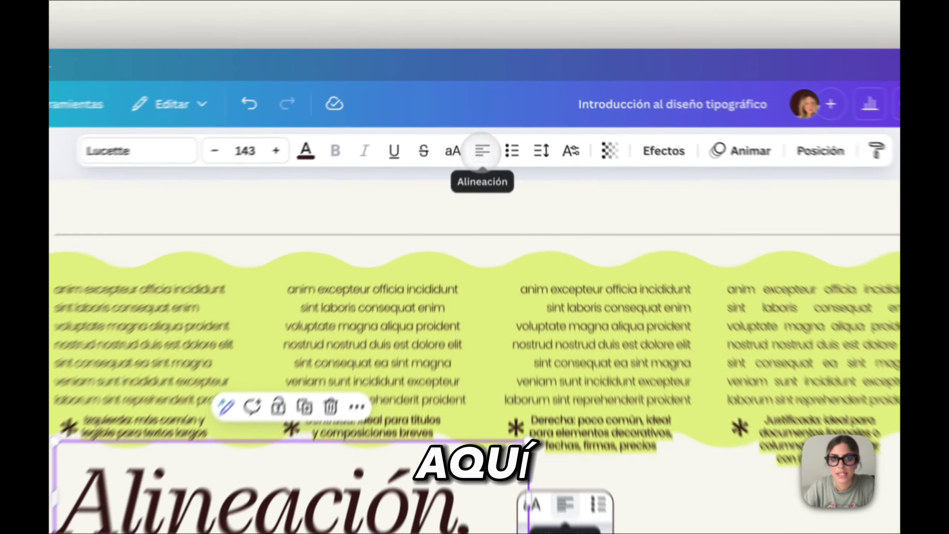
pyautogui.click(482, 150)
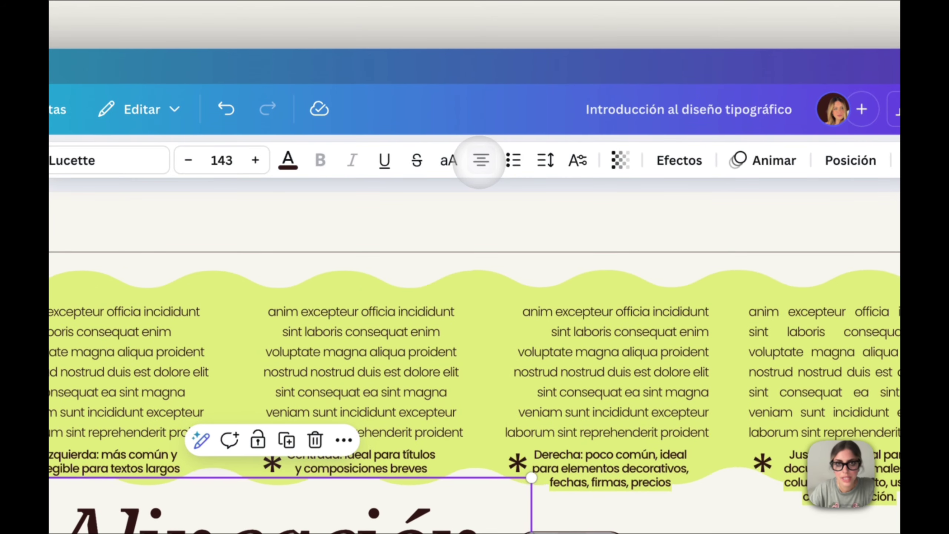
pyautogui.click(481, 160)
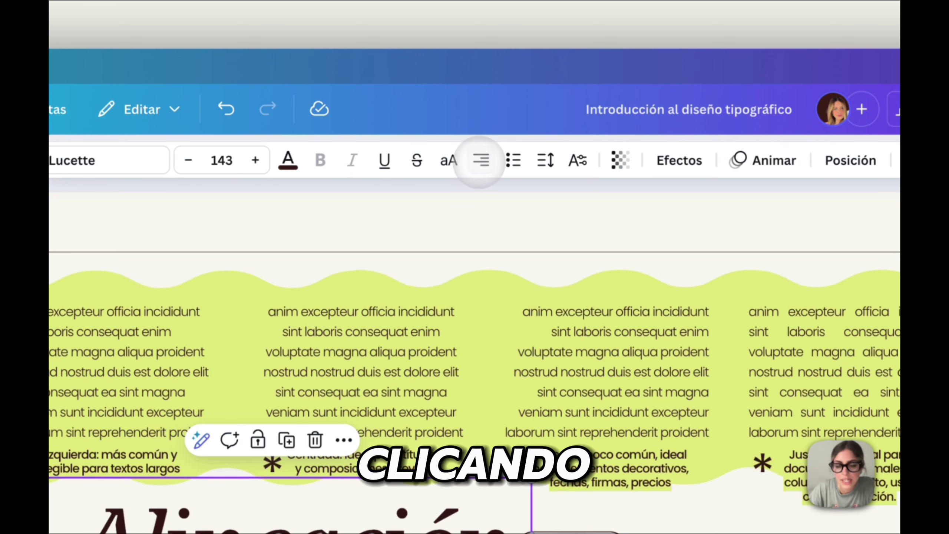
pyautogui.click(481, 160)
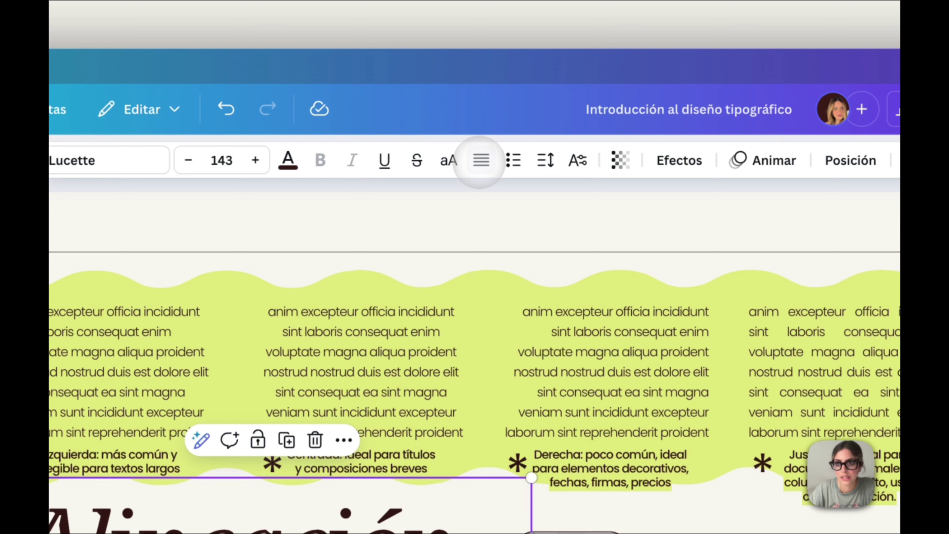
pyautogui.click(481, 160)
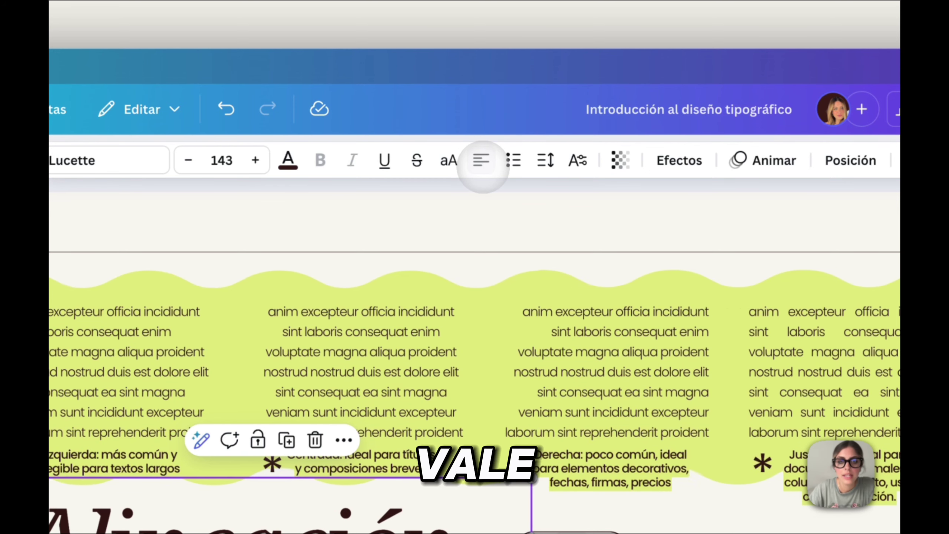
pyautogui.click(481, 161)
pyautogui.click(481, 160)
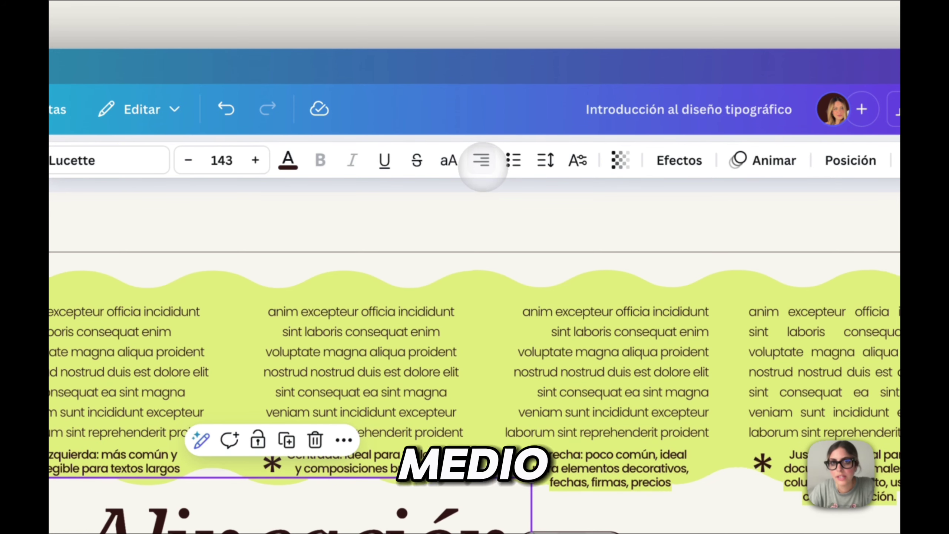
pyautogui.click(481, 160)
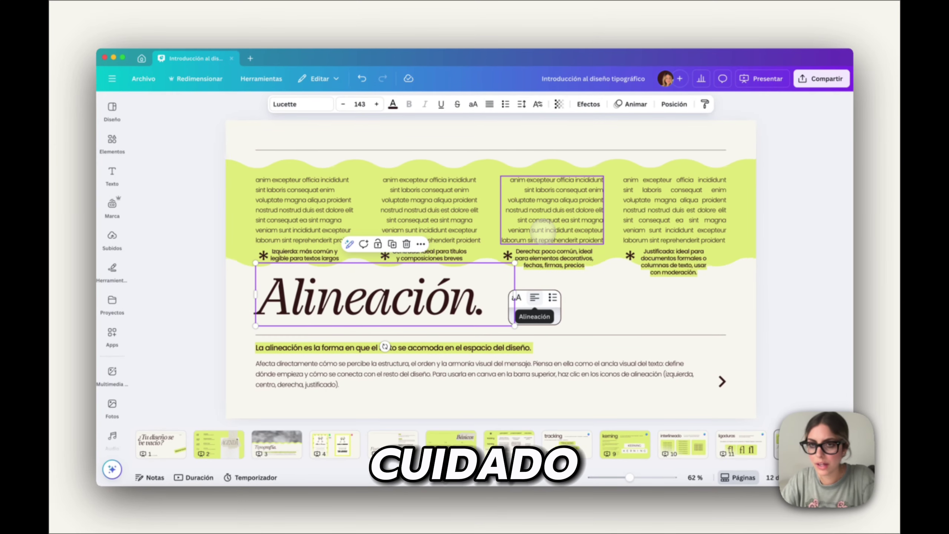
# Step: Change the fourth lorem ipsum text column from justified to left alignment
pyautogui.click(631, 195)
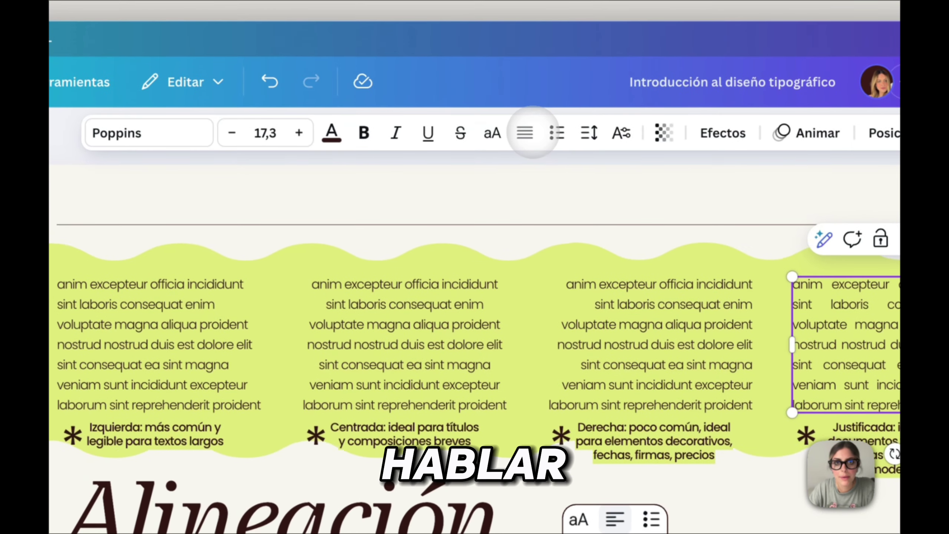
pyautogui.click(139, 31)
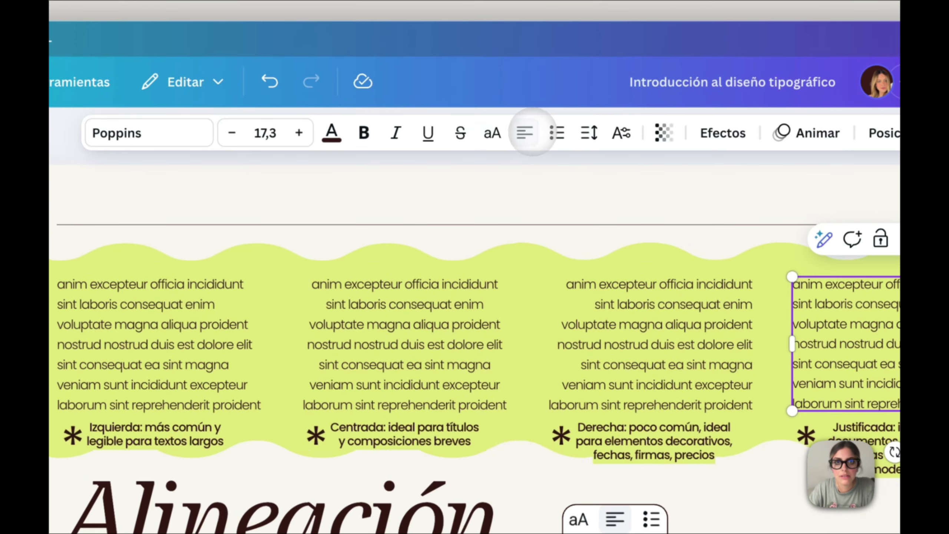
pyautogui.click(139, 31)
pyautogui.click(532, 132)
pyautogui.click(532, 132)
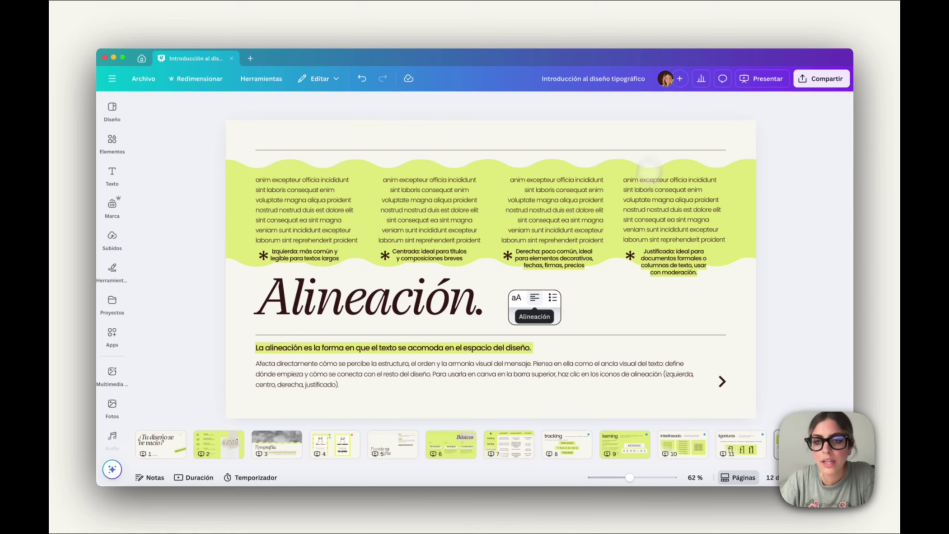
# Step: Centre the fourth lorem ipsum text column and cycle on through right alignment to justified
pyautogui.click(684, 176)
pyautogui.click(490, 103)
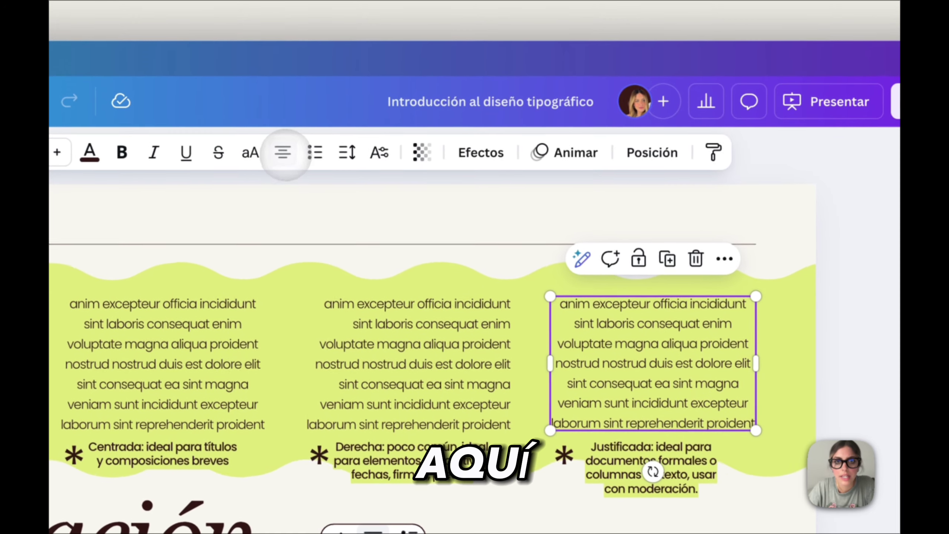
pyautogui.click(283, 152)
pyautogui.click(283, 152)
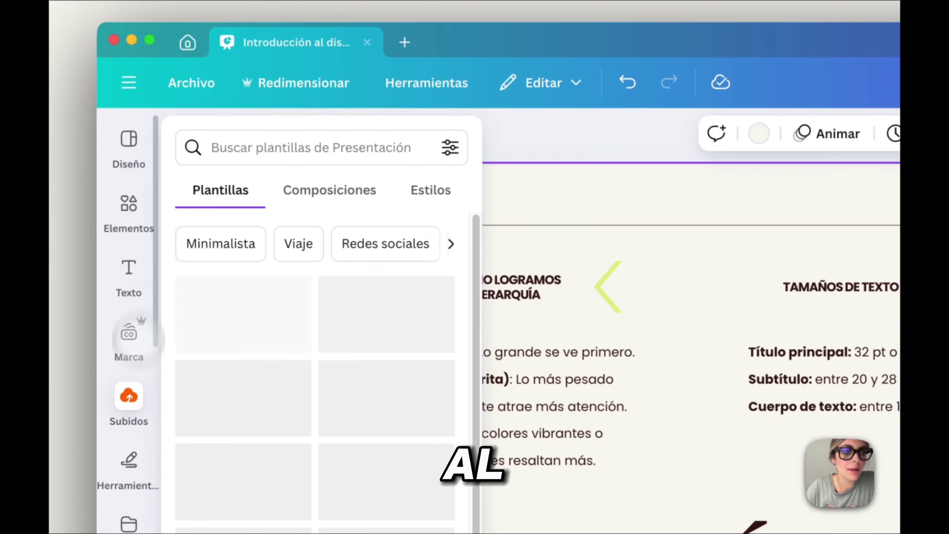
# Step: Add a text box in the default title style to the Jerarquía page
pyautogui.click(128, 209)
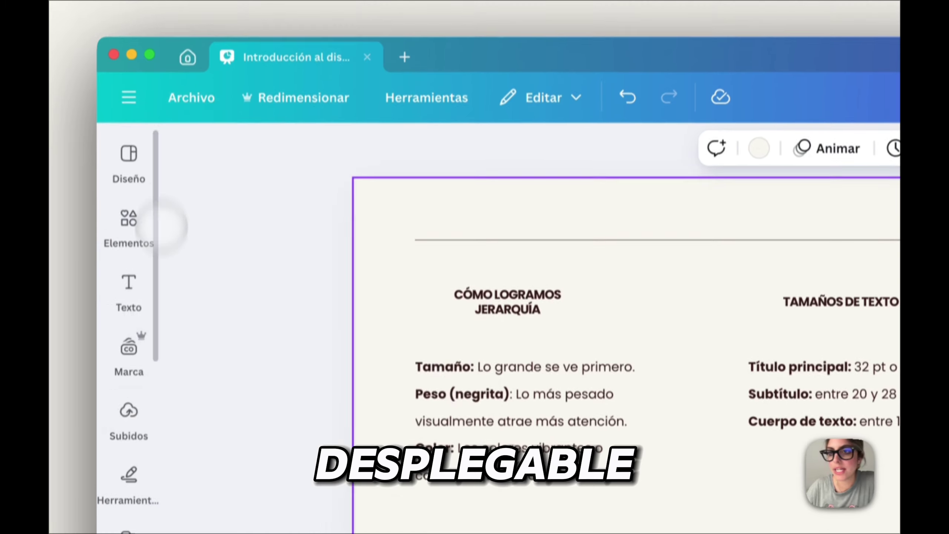
pyautogui.click(128, 273)
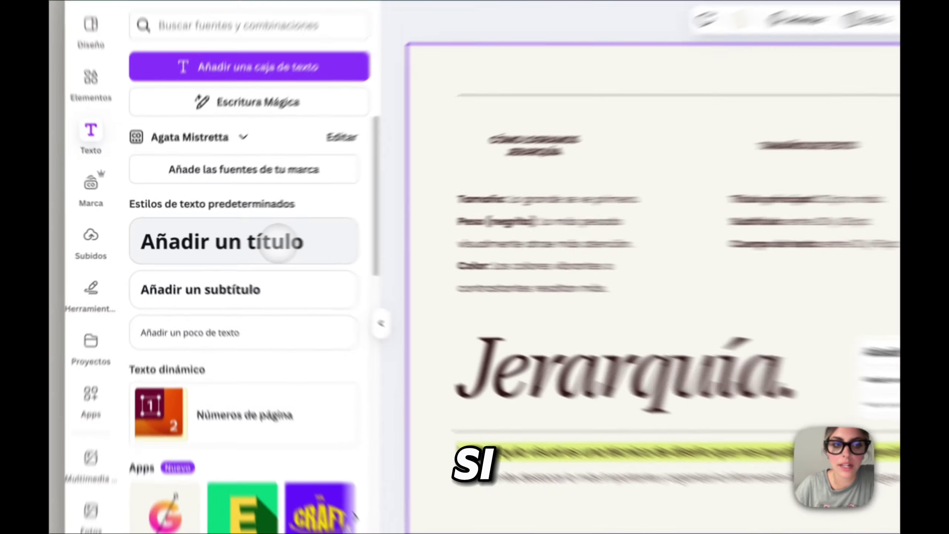
pyautogui.click(227, 240)
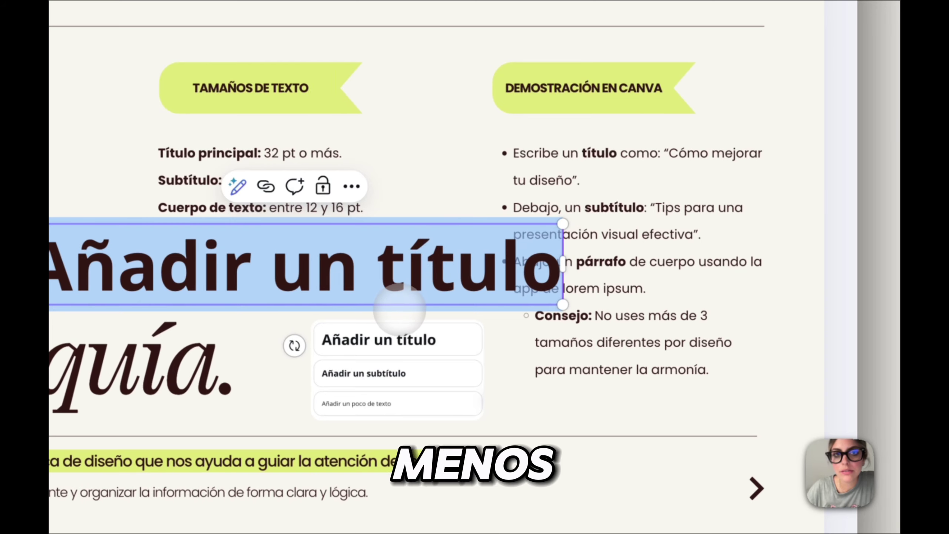
pyautogui.press('Escape')
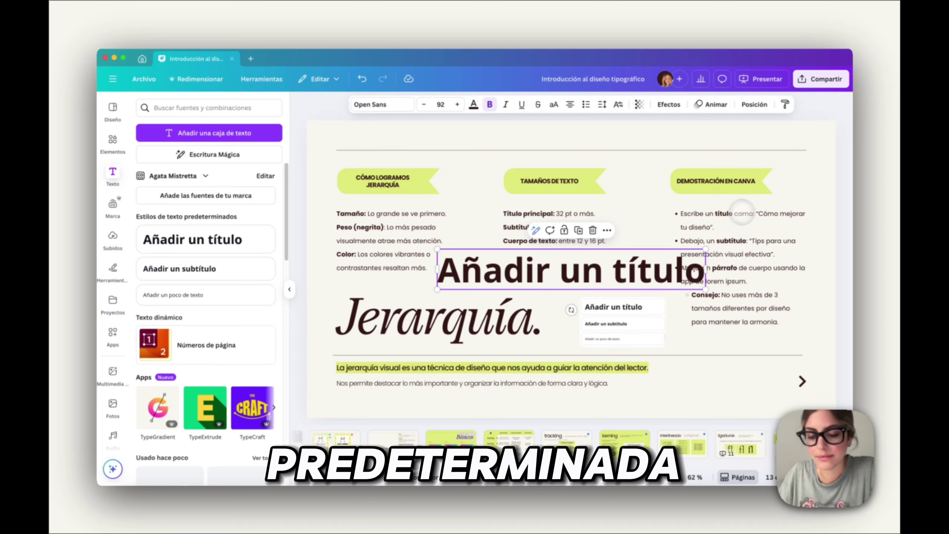
# Step: Delete the sample title text box and go on to the page about font combination
pyautogui.press('Delete')
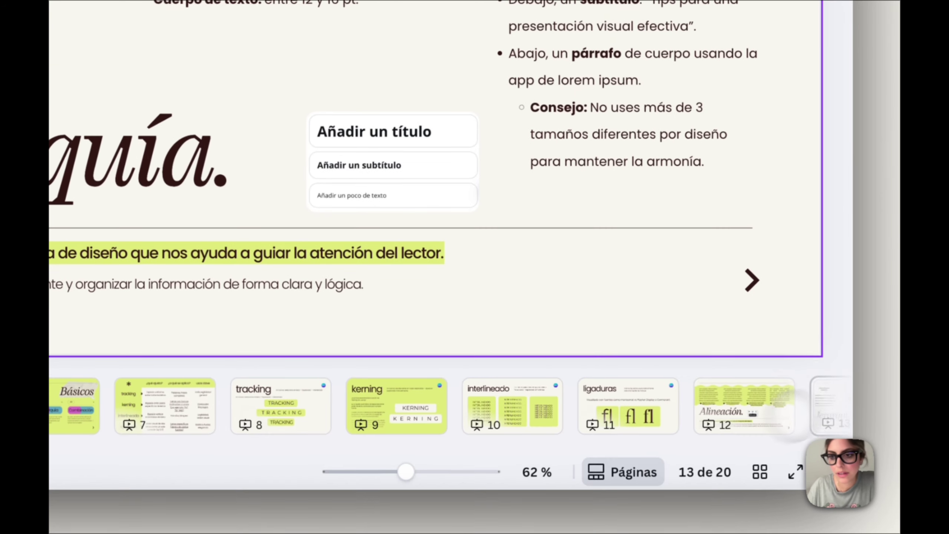
pyautogui.scroll(-3, 686, 462)
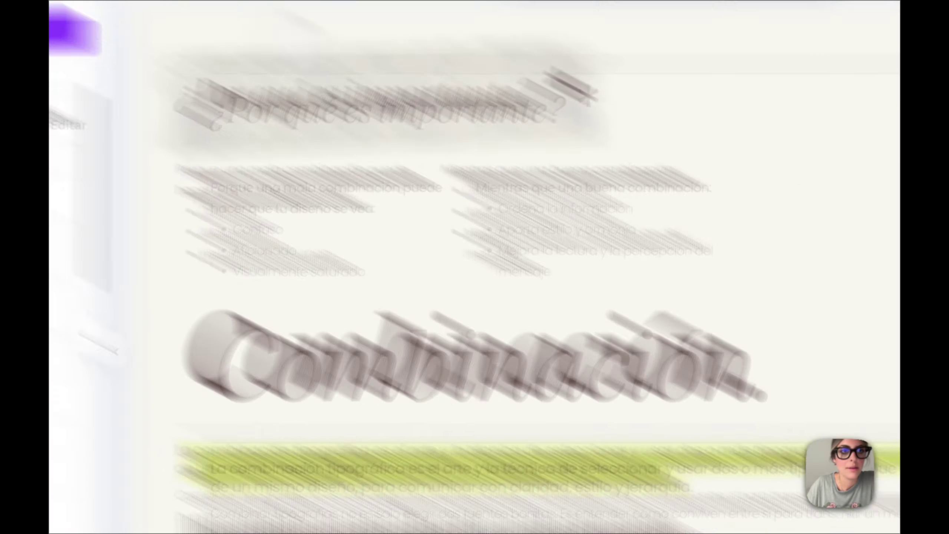
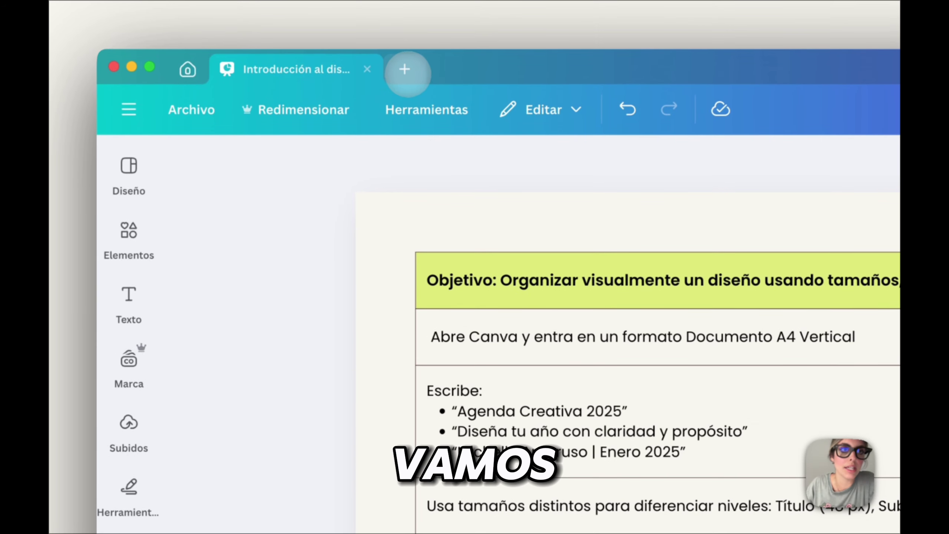
# Step: Search the design formats for "documento a4" and create a new Documento (A4 vertical)
pyautogui.click(405, 8)
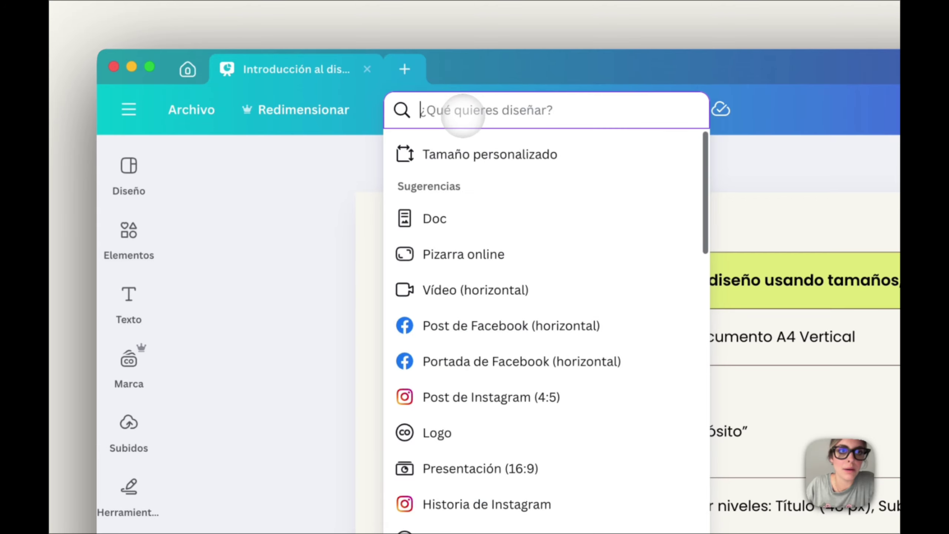
pyautogui.write('document')
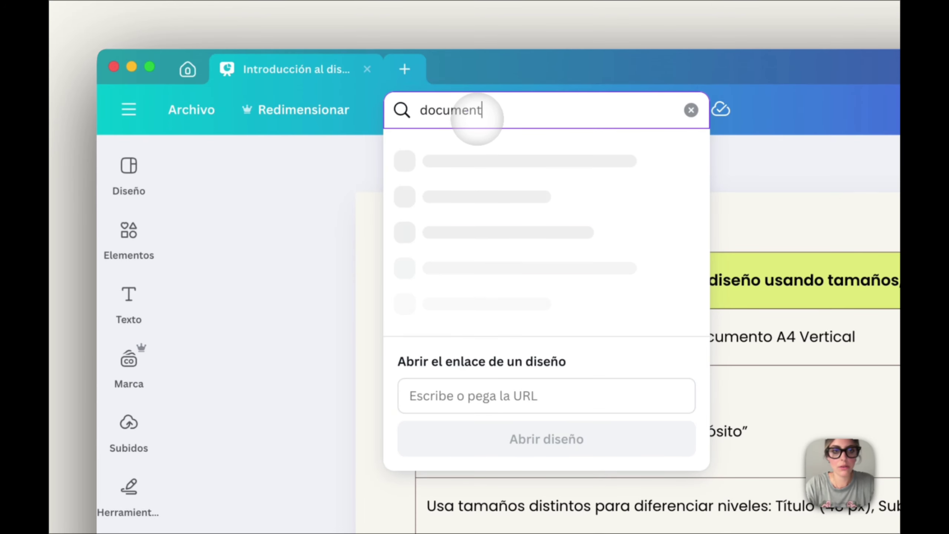
pyautogui.write('o a4')
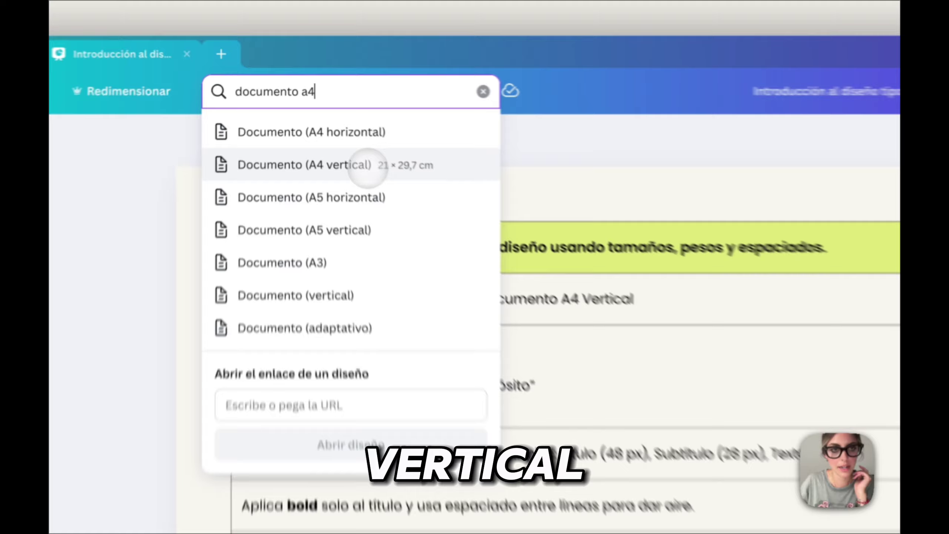
pyautogui.click(299, 119)
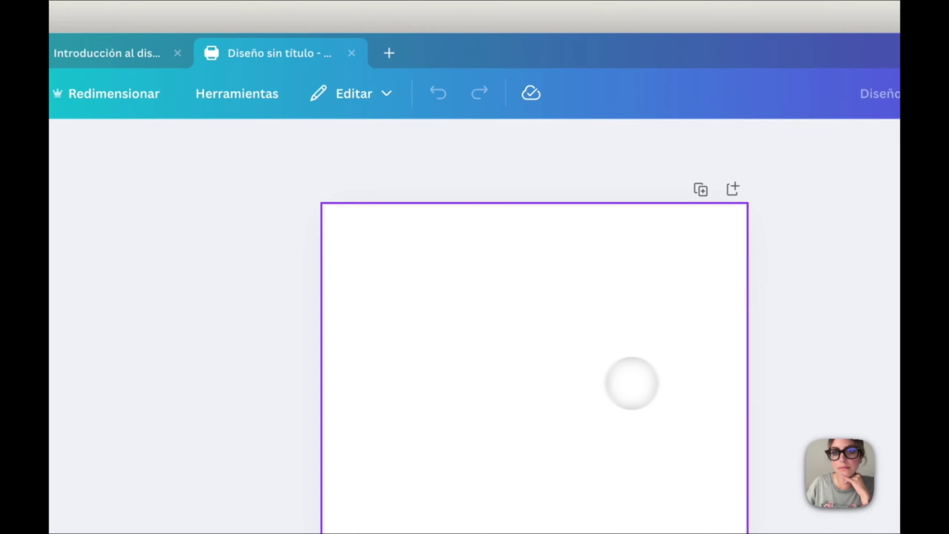
pyautogui.click(553, 261)
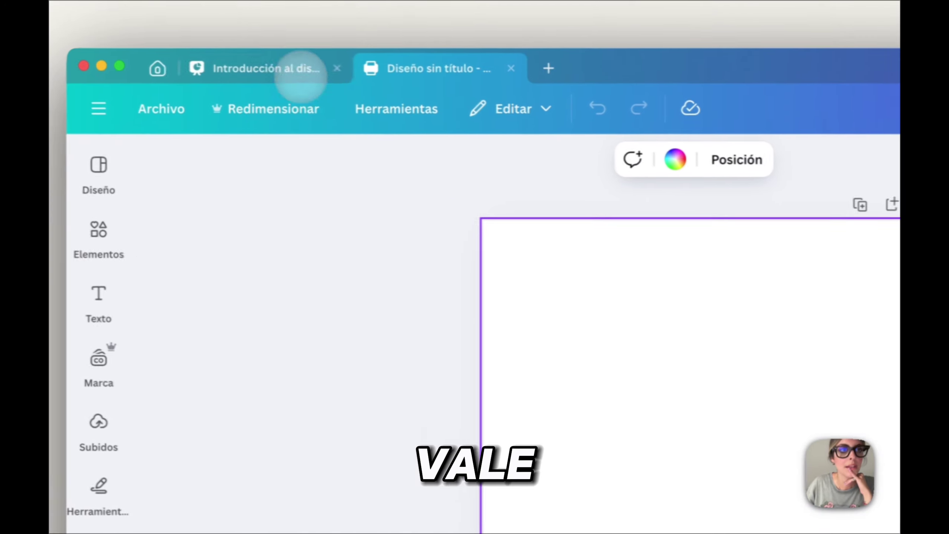
# Step: Return to the typography presentation and copy the three quoted lines under "Escribe:" in the exercise table
pyautogui.click(106, 53)
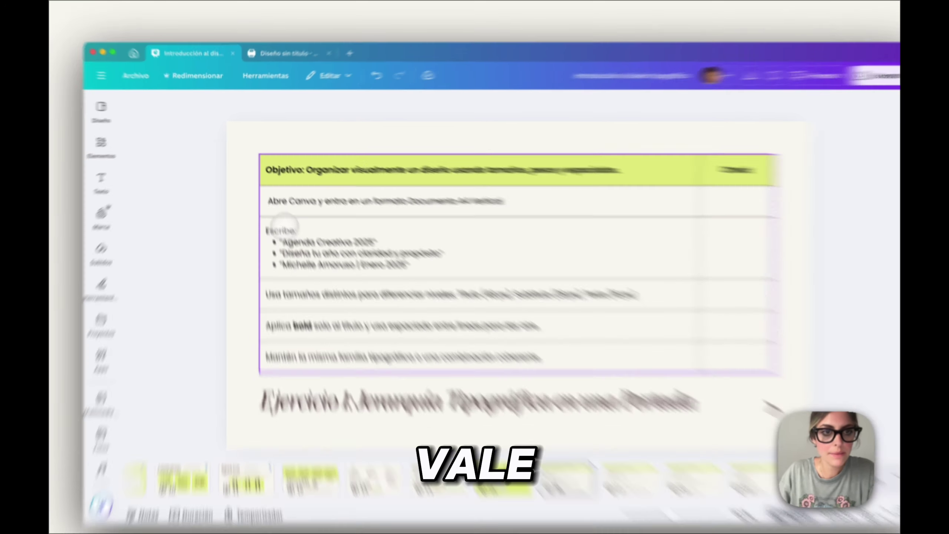
pyautogui.click(272, 228)
pyautogui.doubleClick(272, 229)
pyautogui.click(271, 229)
pyautogui.moveTo(319, 347); pyautogui.dragTo(628, 395)
pyautogui.hotkey('ctrl', 'c')
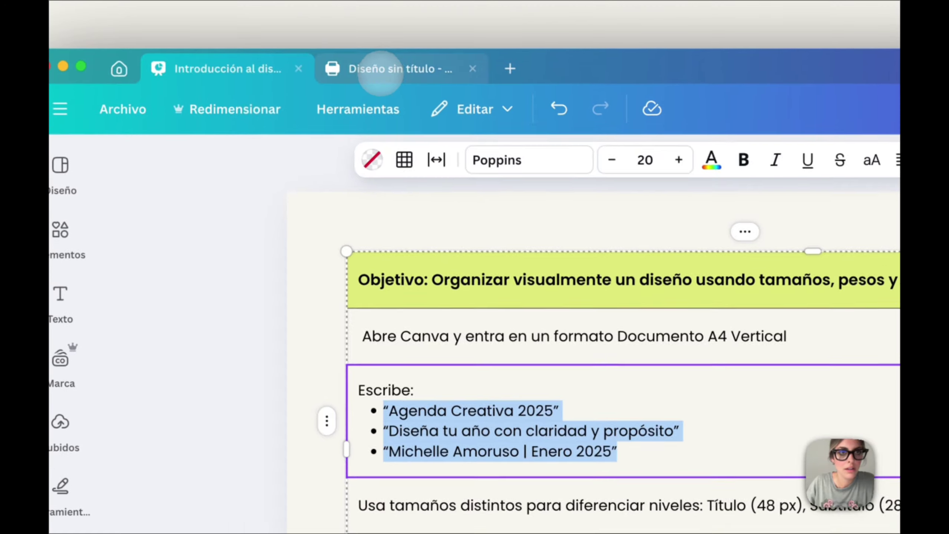
# Step: Paste the three copied lines as a text block onto the blank A4 document
pyautogui.click(329, 6)
pyautogui.hotkey('ctrl', 'v')
pyautogui.click(591, 326)
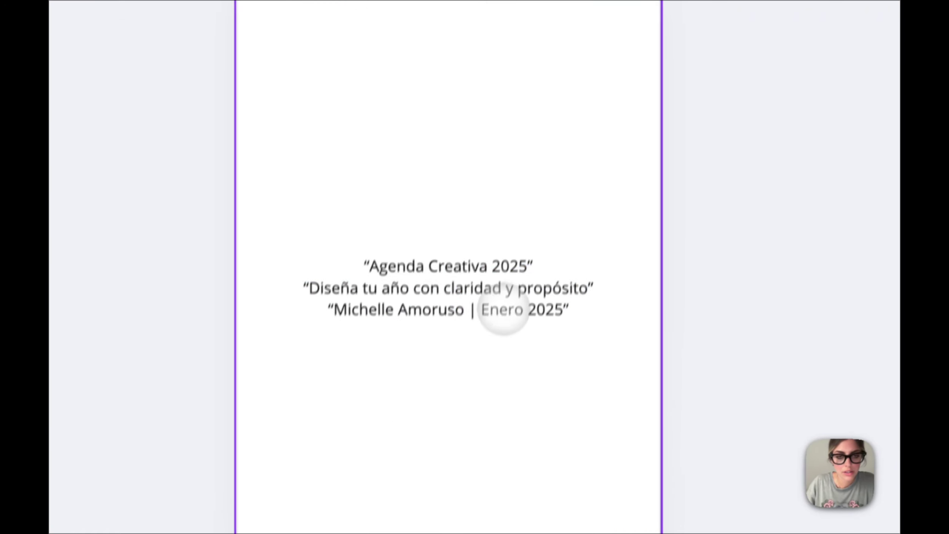
# Step: Move the pasted text block slightly up and duplicate it once above and once below
pyautogui.moveTo(504, 308); pyautogui.dragTo(498, 298)
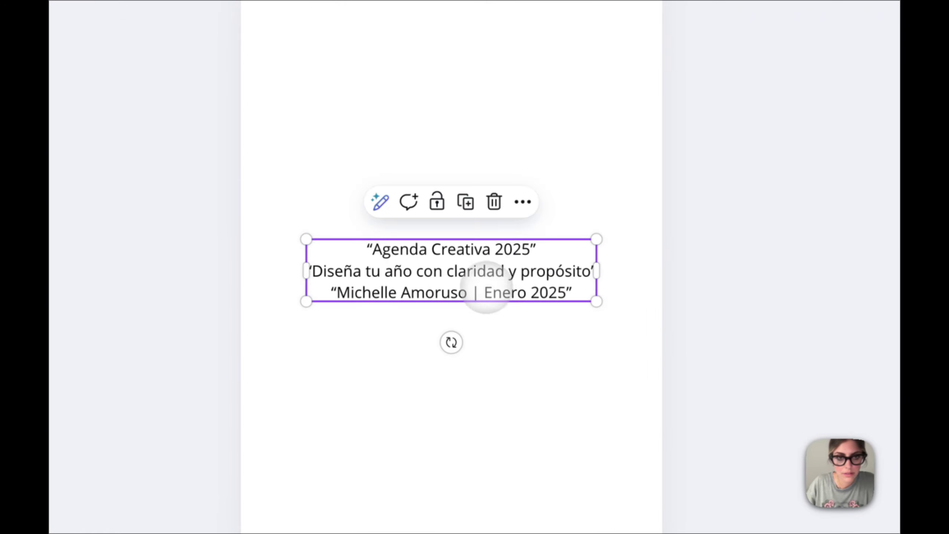
pyautogui.moveTo(458, 273); pyautogui.dragTo(435, 179)
pyautogui.moveTo(418, 294); pyautogui.dragTo(418, 380)
# Step: Reduce the top text block to only the line "Agenda Creativa 2025"
pyautogui.click(402, 186)
pyautogui.doubleClick(332, 174)
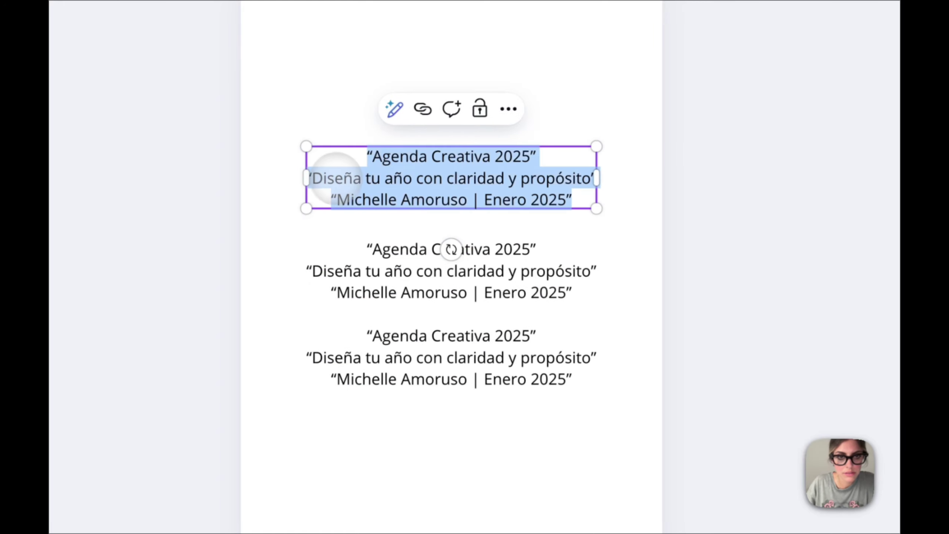
pyautogui.click(321, 179)
pyautogui.moveTo(310, 179); pyautogui.dragTo(661, 184)
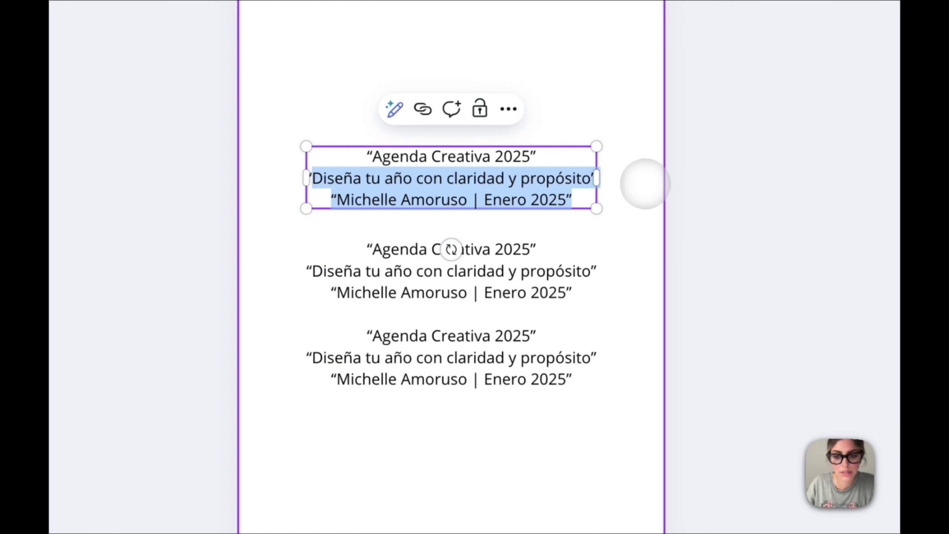
pyautogui.press('BackSpace')
pyautogui.press('BackSpace')
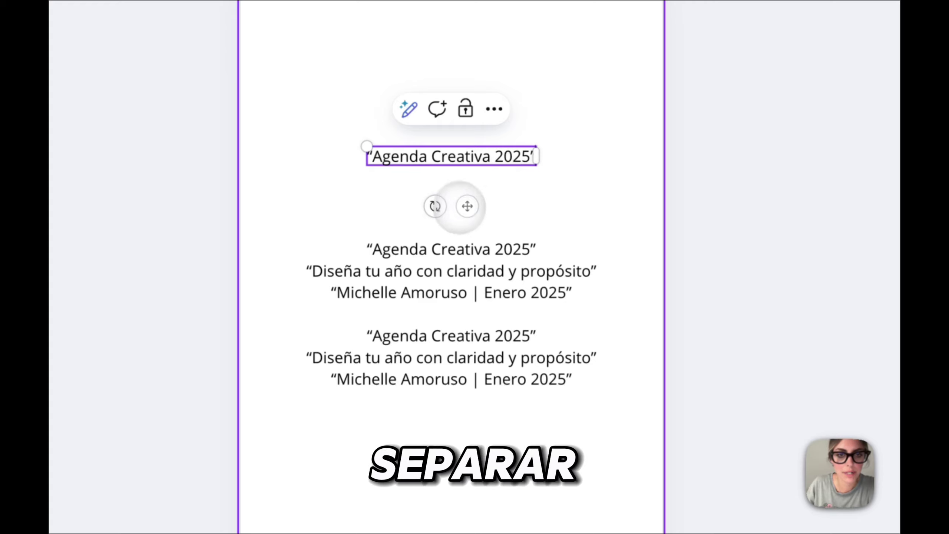
# Step: Reduce the middle text block to only "Diseña tu año con claridad y propósito", removing the empty lines as well
pyautogui.click(407, 279)
pyautogui.doubleClick(407, 279)
pyautogui.moveTo(367, 249); pyautogui.dragTo(556, 248)
pyautogui.press('BackSpace')
pyautogui.moveTo(331, 293); pyautogui.dragTo(583, 300)
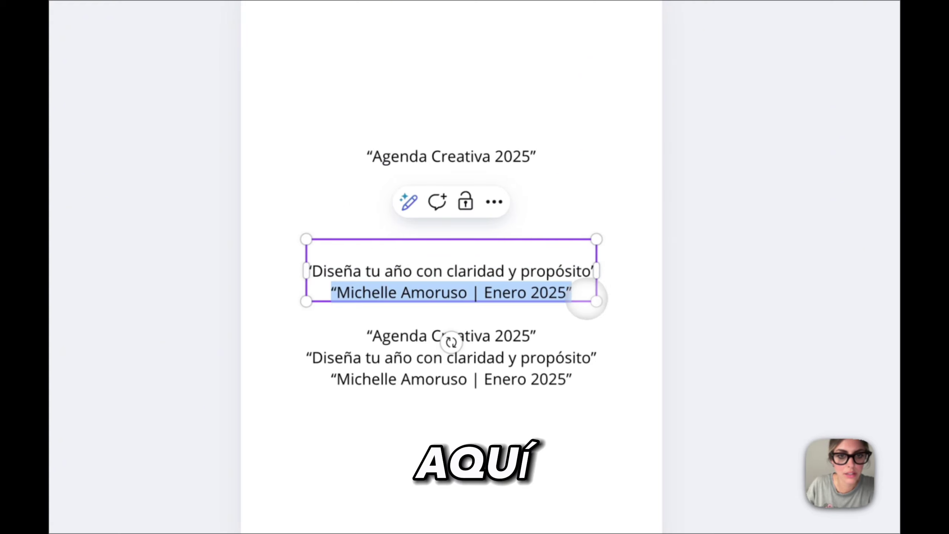
pyautogui.press('BackSpace')
pyautogui.press('BackSpace')
pyautogui.click(467, 248)
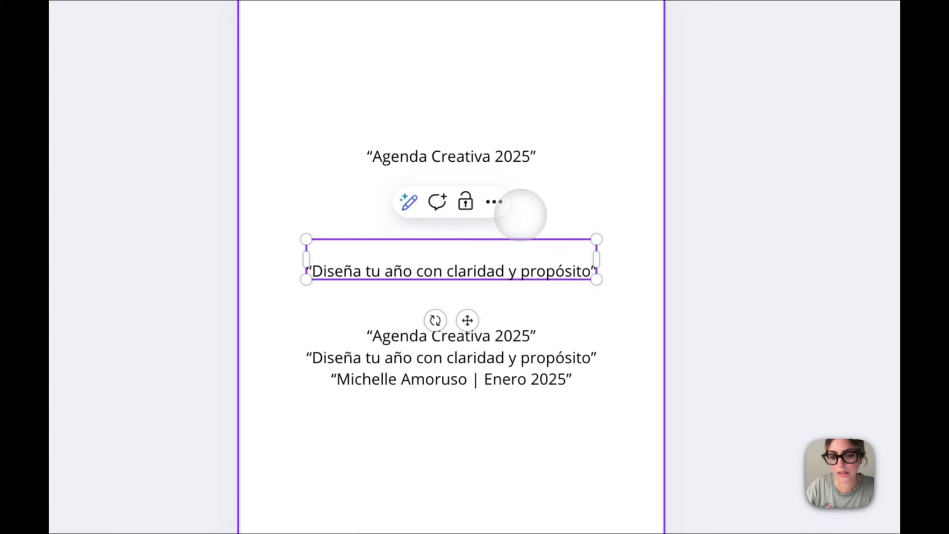
pyautogui.press('BackSpace')
# Step: Remove the first two lines of the bottom text block, keeping only the line with the author's name and "Enero 2025"
pyautogui.click(402, 386)
pyautogui.doubleClick(389, 276)
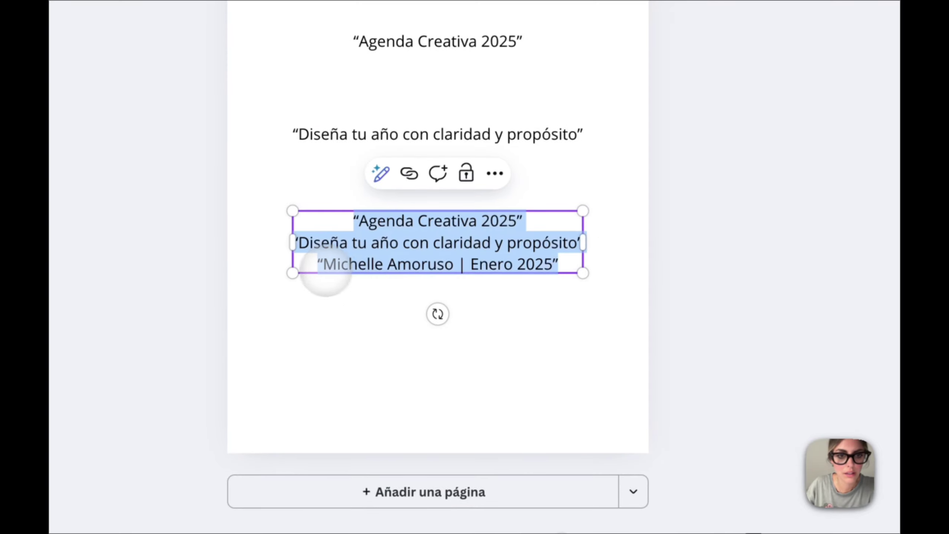
pyautogui.click(318, 264)
pyautogui.moveTo(318, 262); pyautogui.dragTo(275, 228)
pyautogui.press('BackSpace')
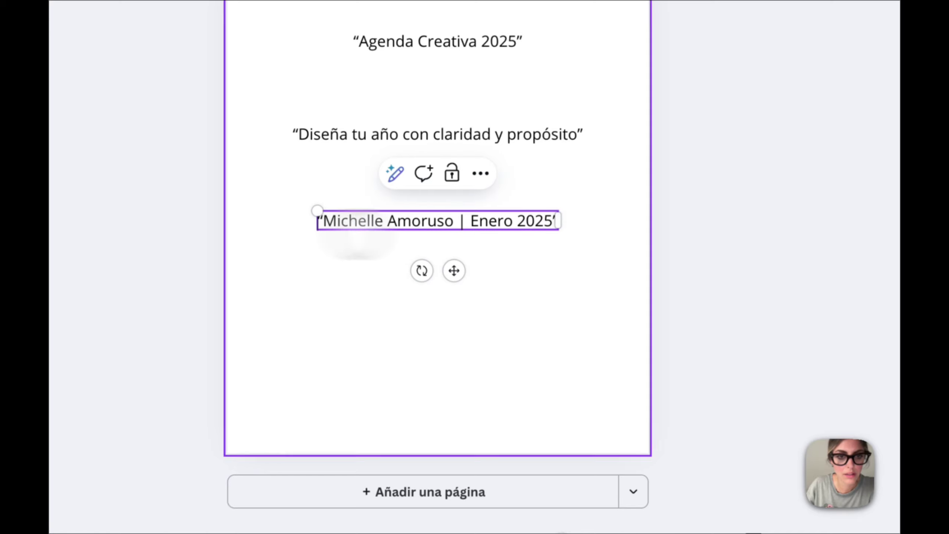
# Step: Check the text sizes required on the exercise slide and set the cover's "Diseña tu año con claridad y propósito" text to size 48
pyautogui.moveTo(553, 412); pyautogui.dragTo(339, 75)
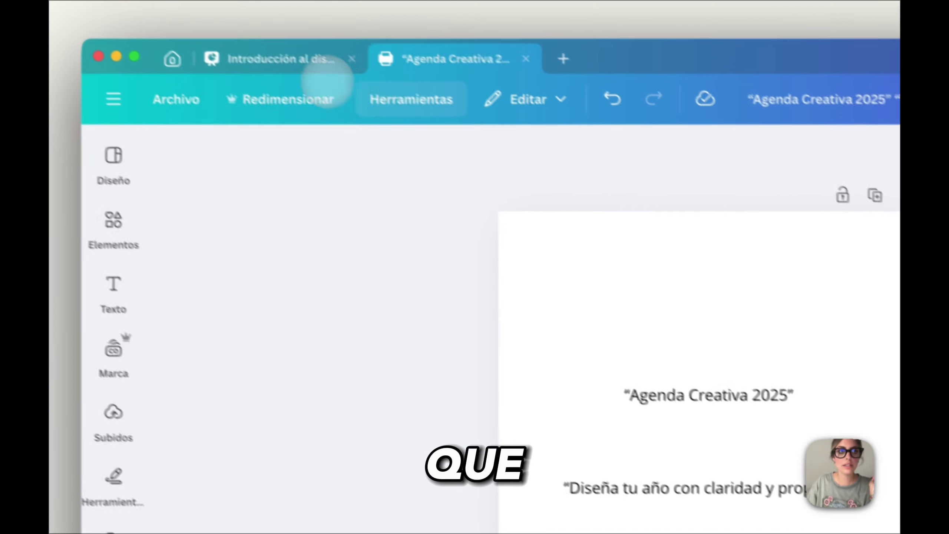
pyautogui.click(275, 57)
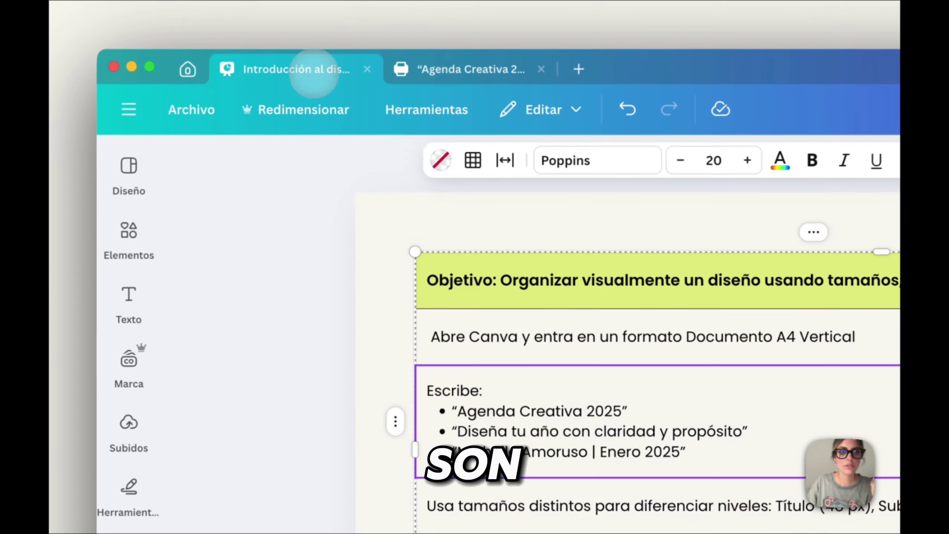
pyautogui.click(378, 272)
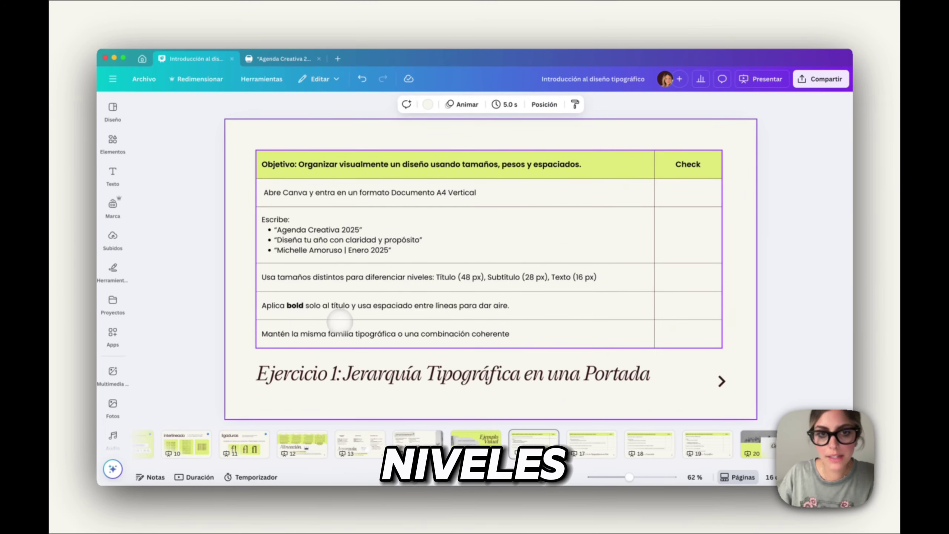
pyautogui.click(282, 59)
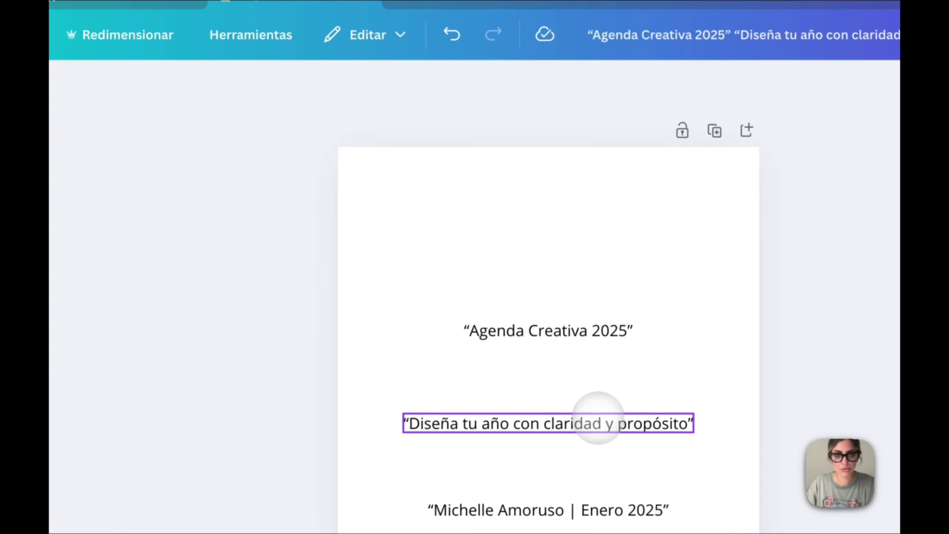
pyautogui.click(599, 418)
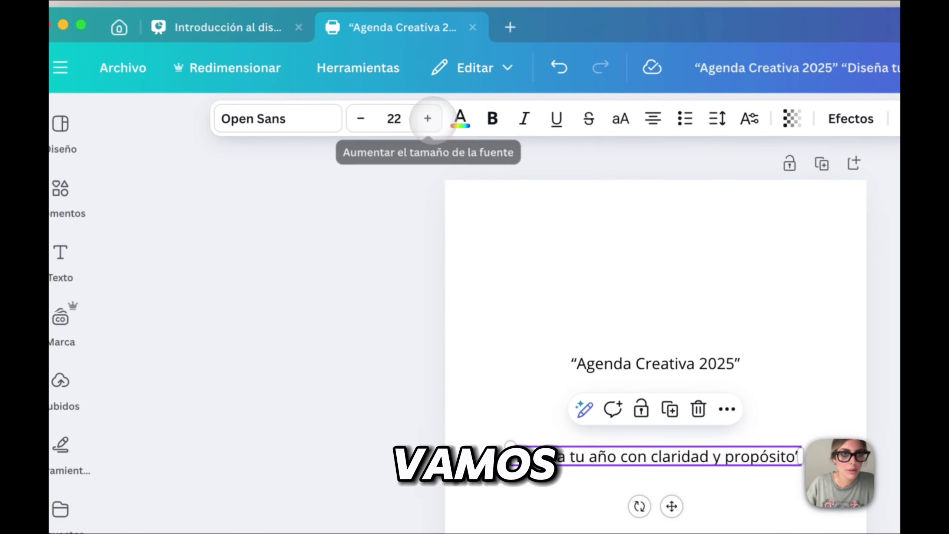
pyautogui.click(320, 84)
pyautogui.click(320, 84)
pyautogui.click(320, 84)
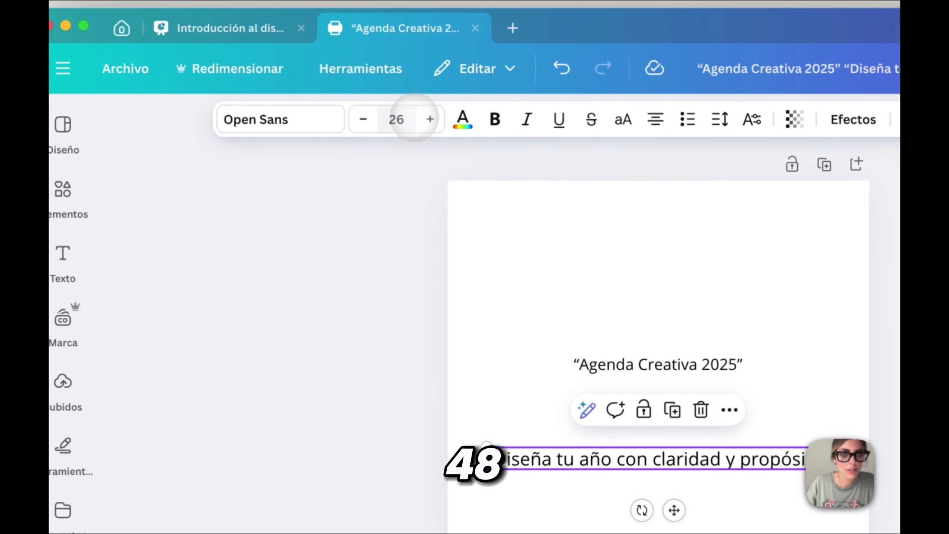
pyautogui.click(414, 119)
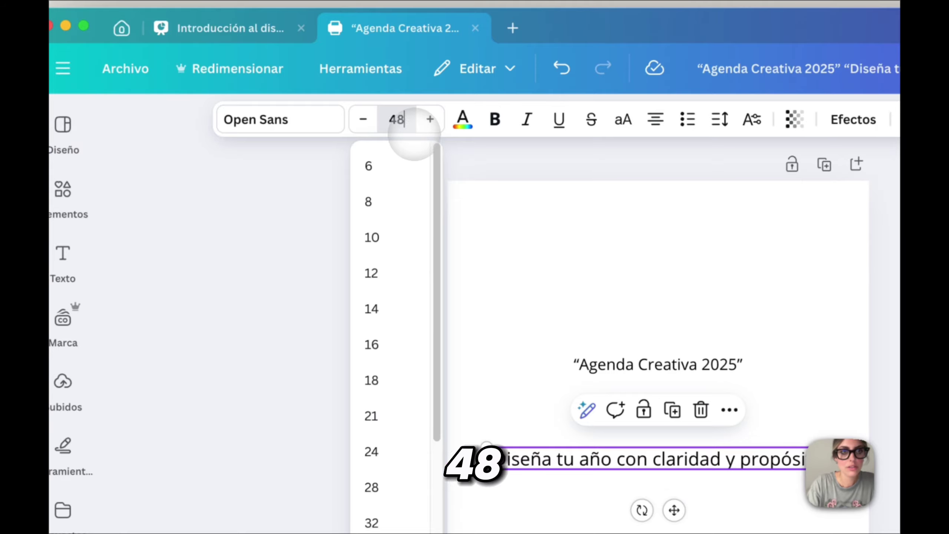
pyautogui.write('48')
pyautogui.press('Return')
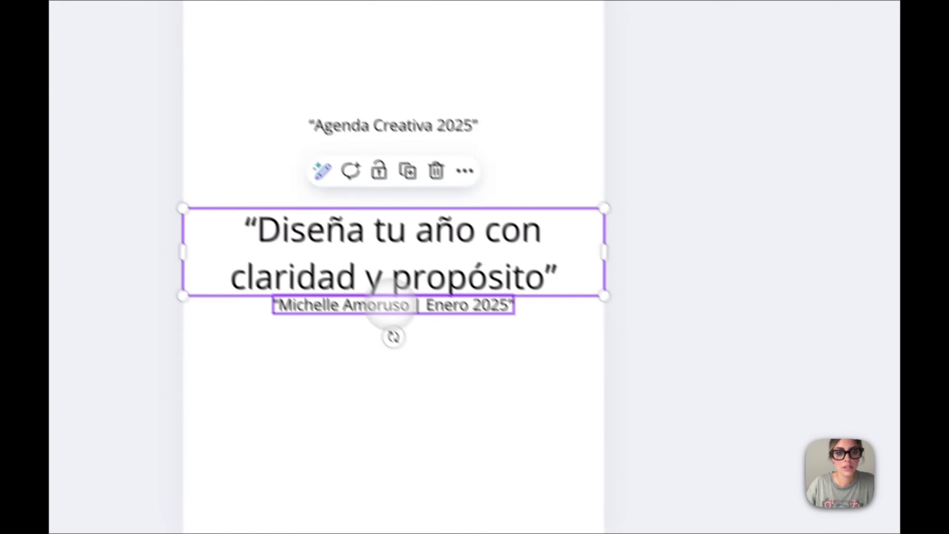
# Step: Move the author line below the enlarged main text, narrow the main text's box and shift it slightly up
pyautogui.click(387, 342)
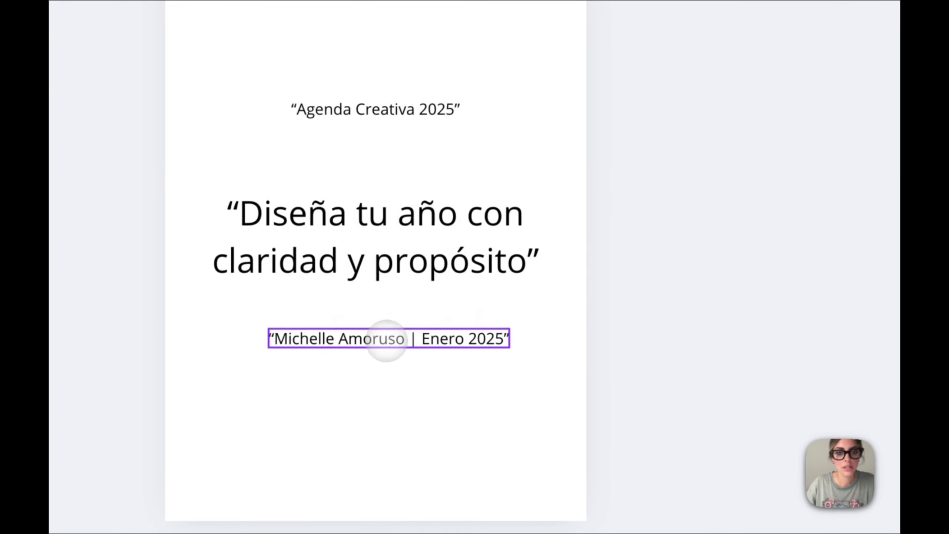
pyautogui.click(421, 247)
pyautogui.moveTo(583, 241); pyautogui.dragTo(559, 250)
pyautogui.moveTo(434, 244); pyautogui.dragTo(437, 228)
pyautogui.click(661, 286)
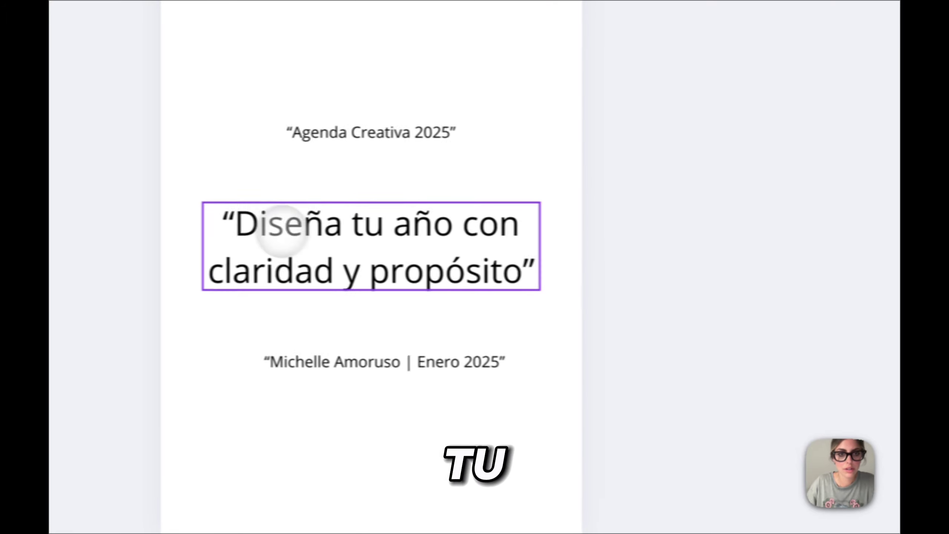
# Step: Remove the opening and closing quotation marks from "Diseña tu año con claridad y propósito"
pyautogui.click(246, 197)
pyautogui.click(289, 220)
pyautogui.press('BackSpace')
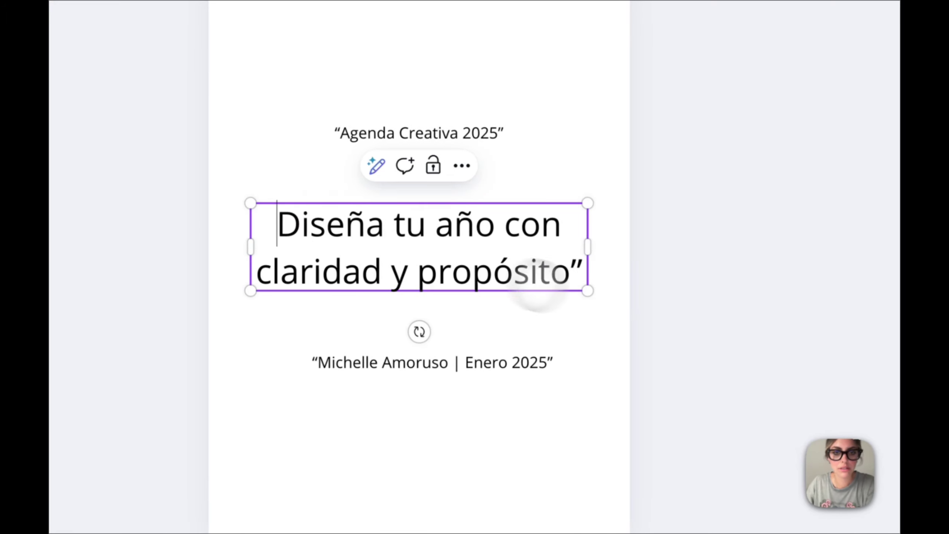
pyautogui.click(578, 275)
pyautogui.press('BackSpace')
pyautogui.click(653, 269)
pyautogui.click(449, 251)
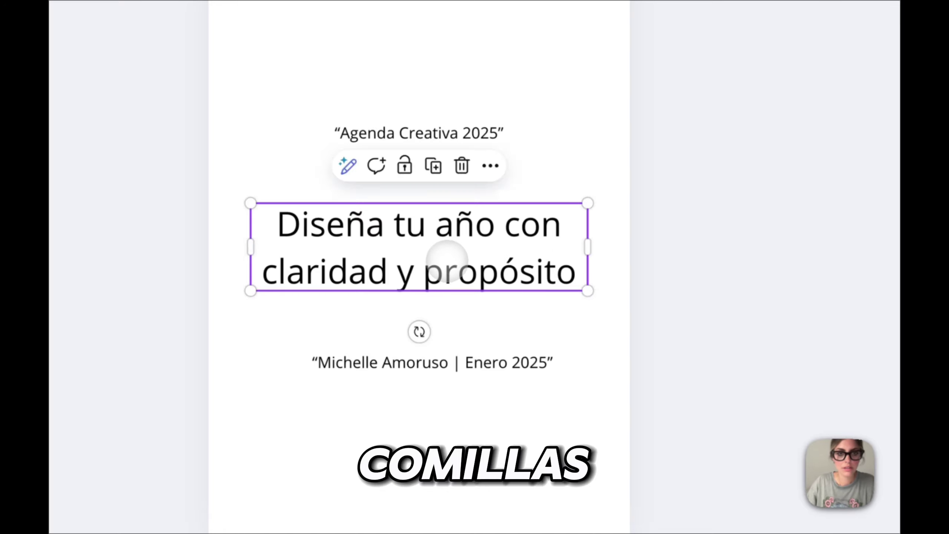
pyautogui.moveTo(450, 251); pyautogui.dragTo(448, 259)
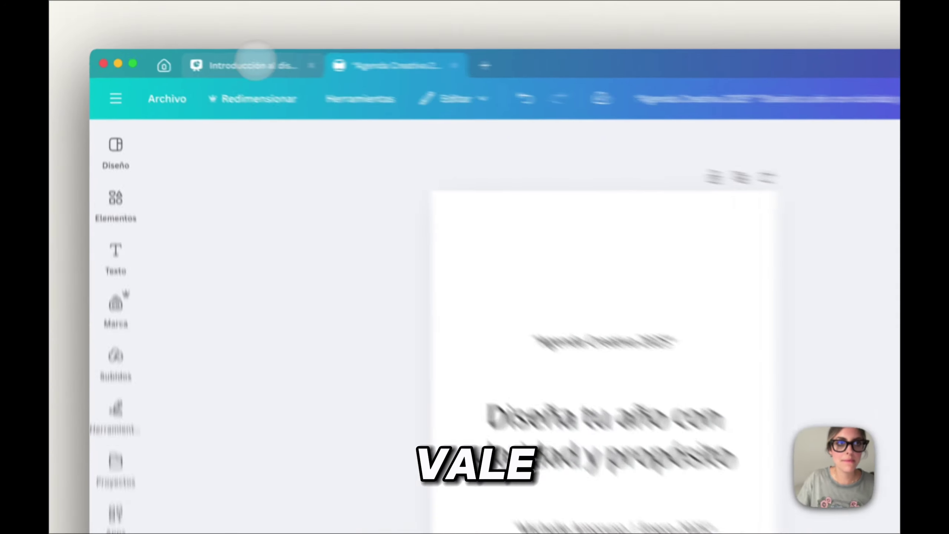
# Step: Move the "Agenda Creativa 2025" line slightly higher, centred above the main text, and remove its quotation marks
pyautogui.click(196, 58)
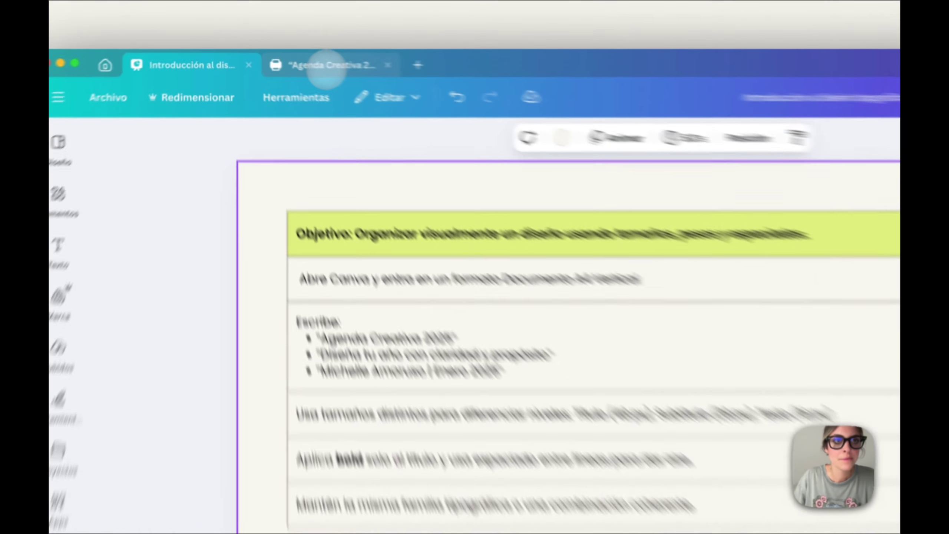
pyautogui.click(247, 58)
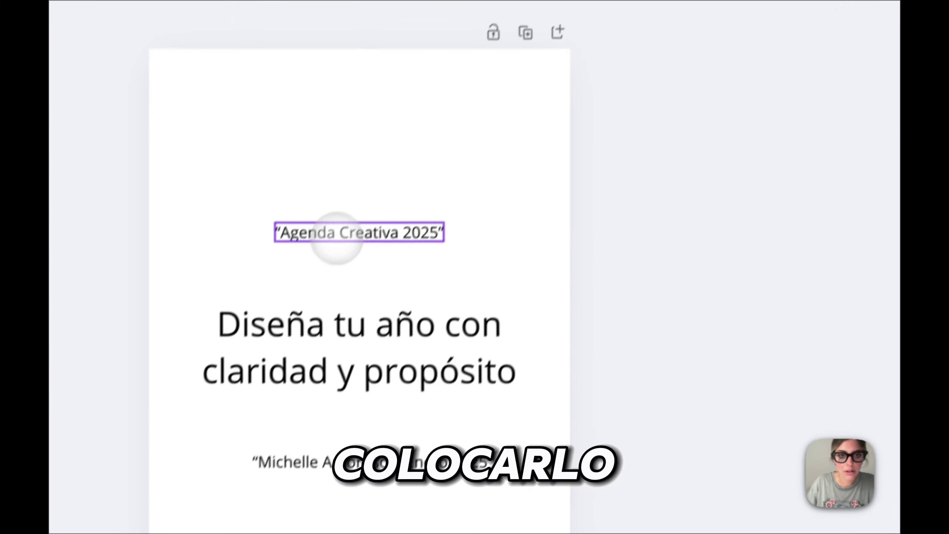
pyautogui.moveTo(336, 238)
pyautogui.mouseDown()
pyautogui.moveTo(337, 255)
pyautogui.moveTo(337, 239)
pyautogui.mouseUp()
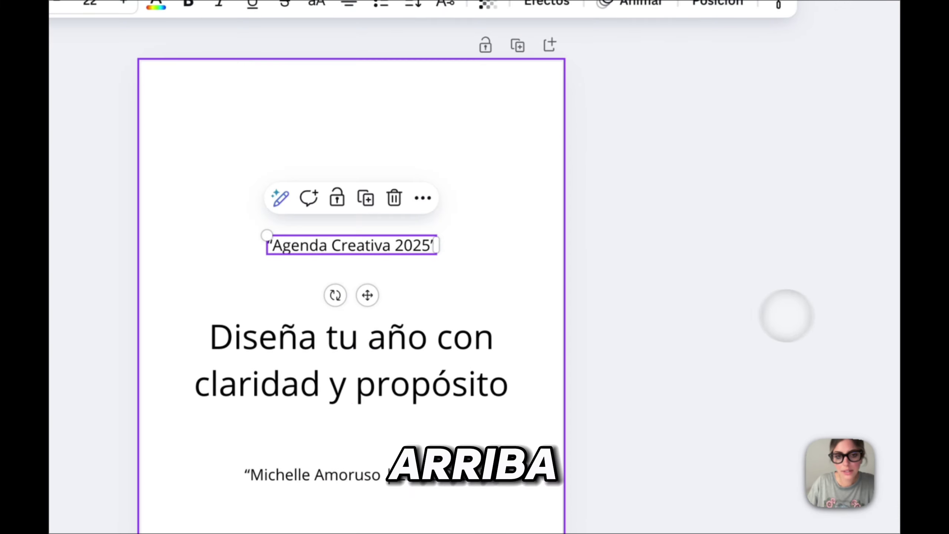
pyautogui.click(748, 299)
pyautogui.moveTo(275, 128); pyautogui.dragTo(278, 67)
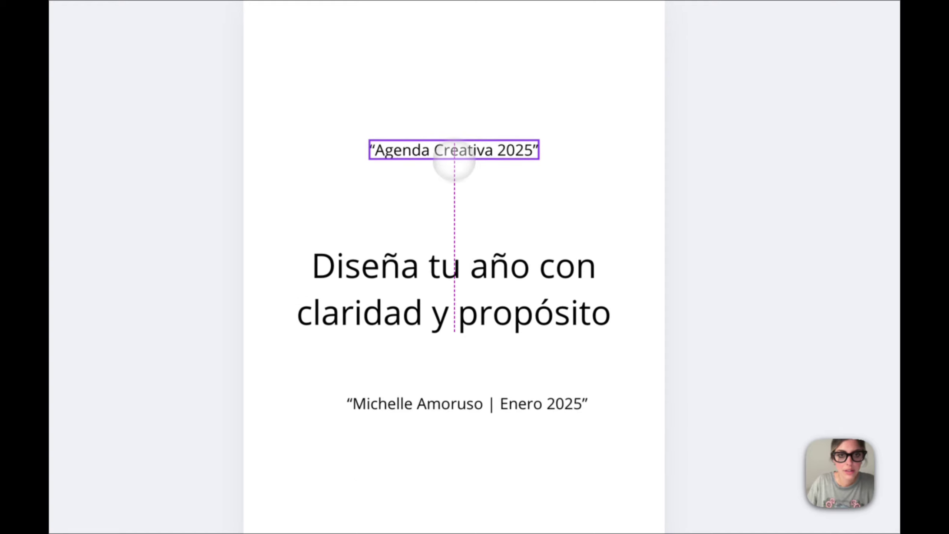
pyautogui.moveTo(455, 114); pyautogui.dragTo(456, 133)
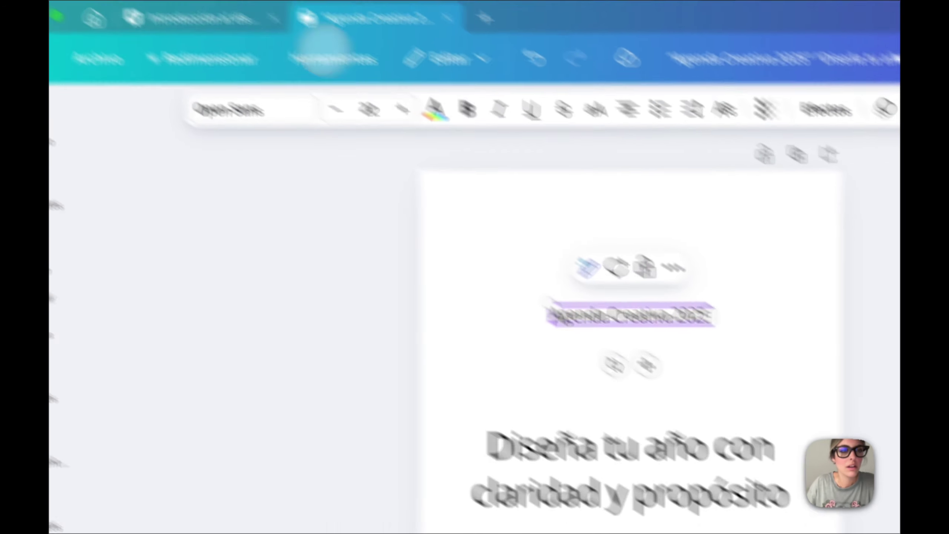
# Step: Check the required subtitle size on the exercise slide and set "Agenda Creativa 2025" to size 28
pyautogui.click(299, 67)
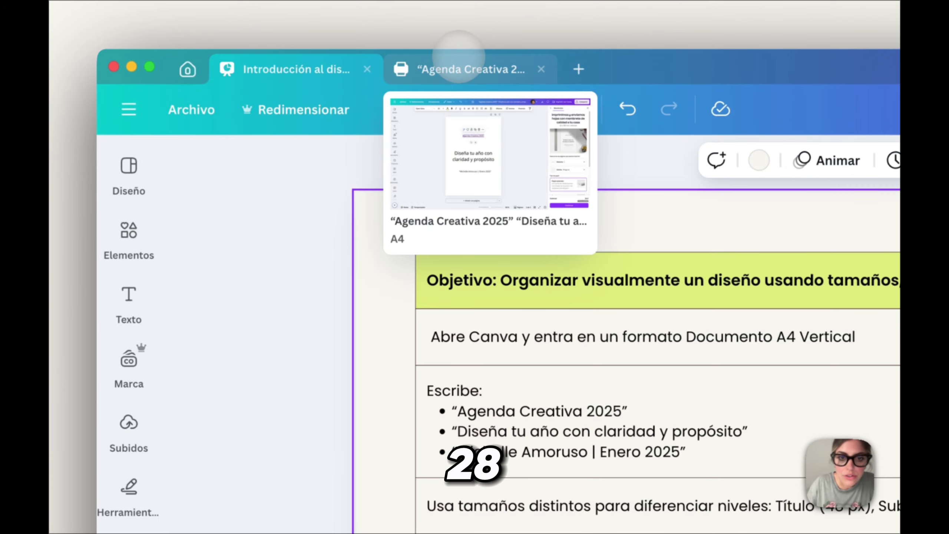
pyautogui.click(460, 57)
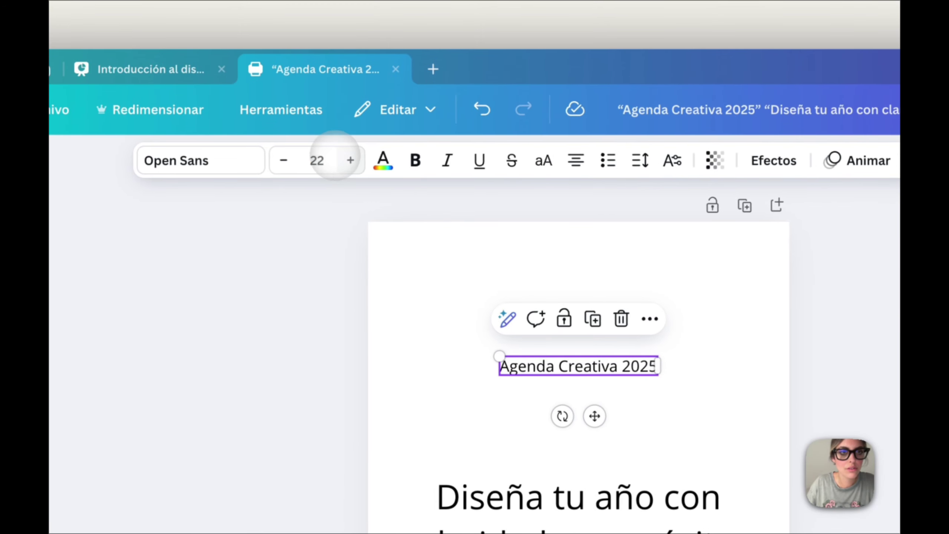
pyautogui.click(317, 160)
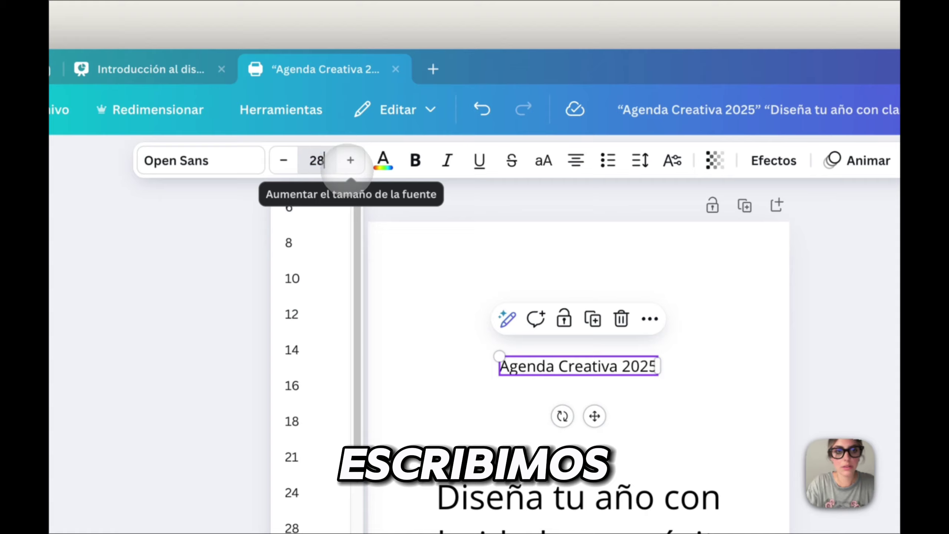
pyautogui.press('Return')
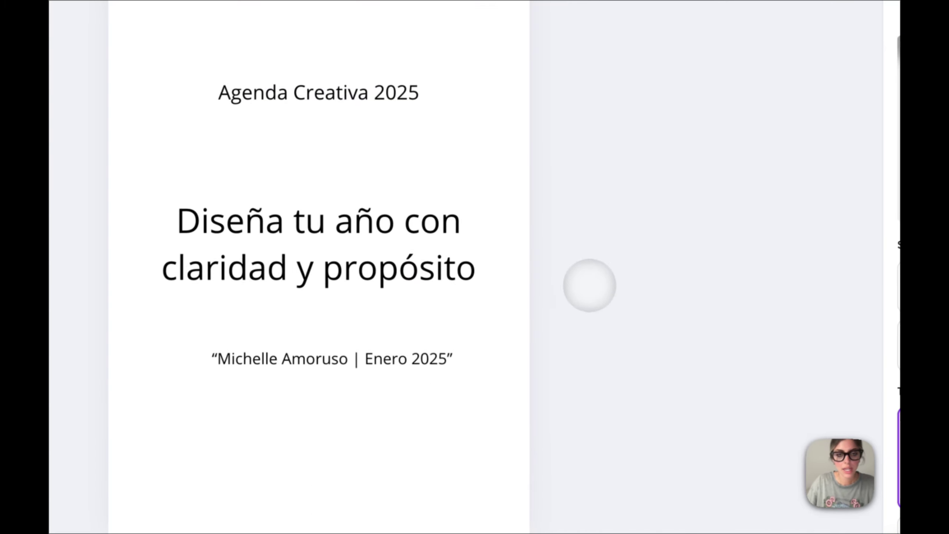
# Step: Move the author line further down, centred under the main text, and remove its quotation marks
pyautogui.moveTo(353, 356); pyautogui.dragTo(341, 393)
pyautogui.click(418, 354)
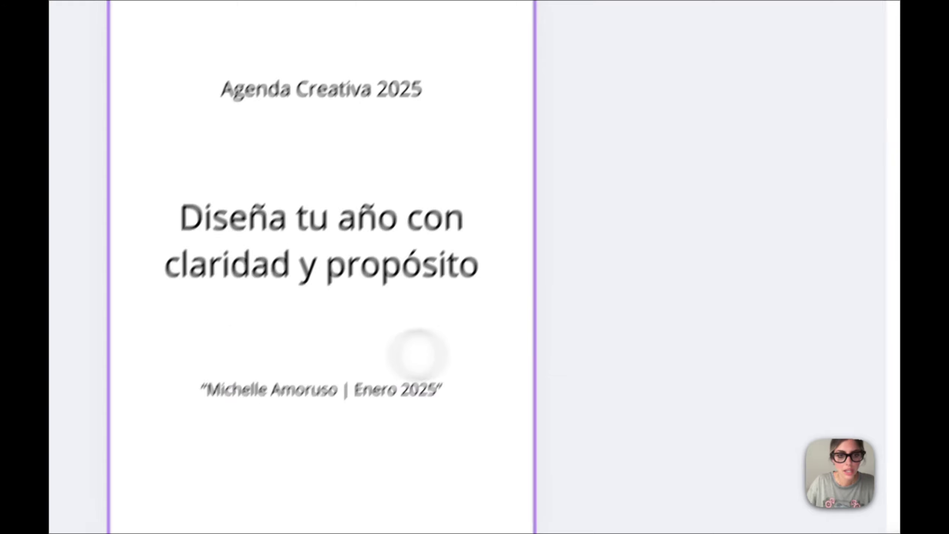
pyautogui.click(206, 388)
pyautogui.click(206, 387)
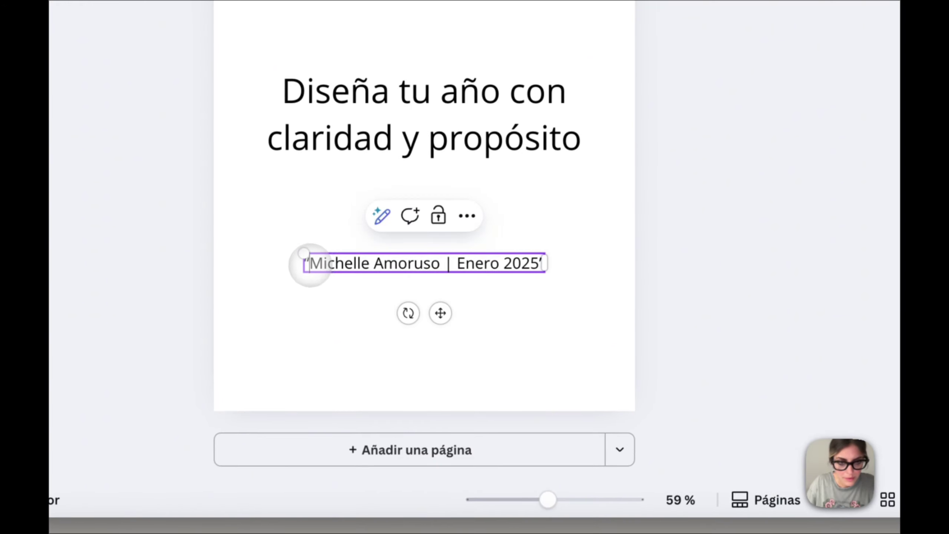
pyautogui.moveTo(311, 265); pyautogui.dragTo(555, 270)
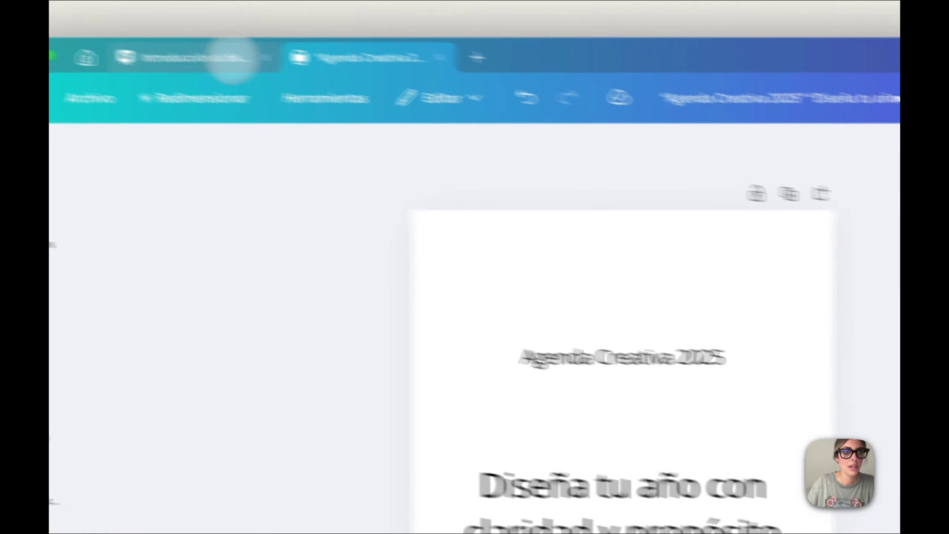
# Step: Check the required body text size on the exercise slide and set the author line to size 16
pyautogui.click(304, 59)
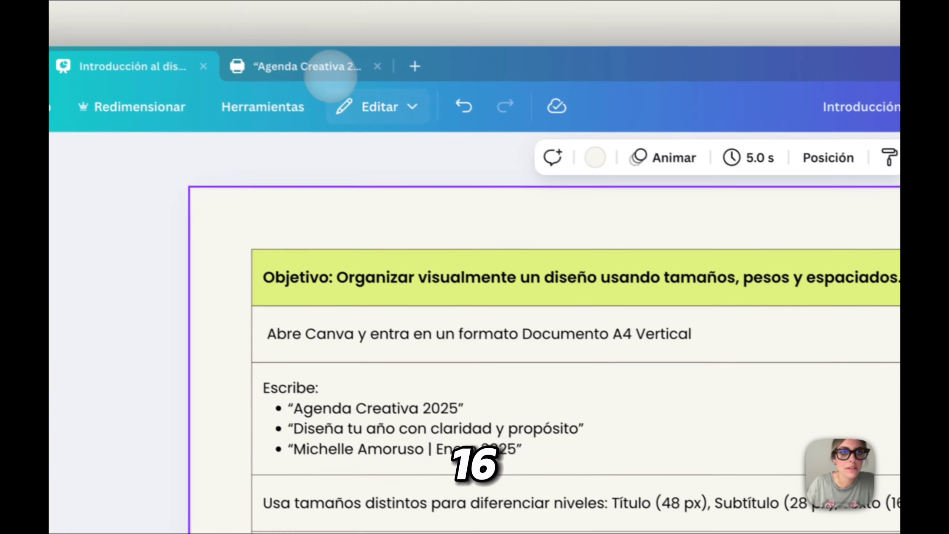
pyautogui.click(329, 67)
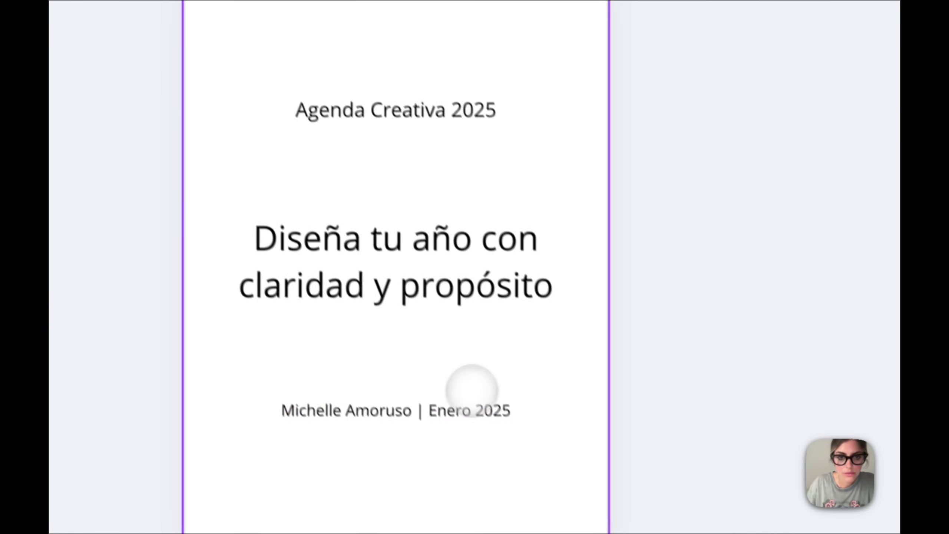
pyautogui.click(556, 367)
pyautogui.click(481, 397)
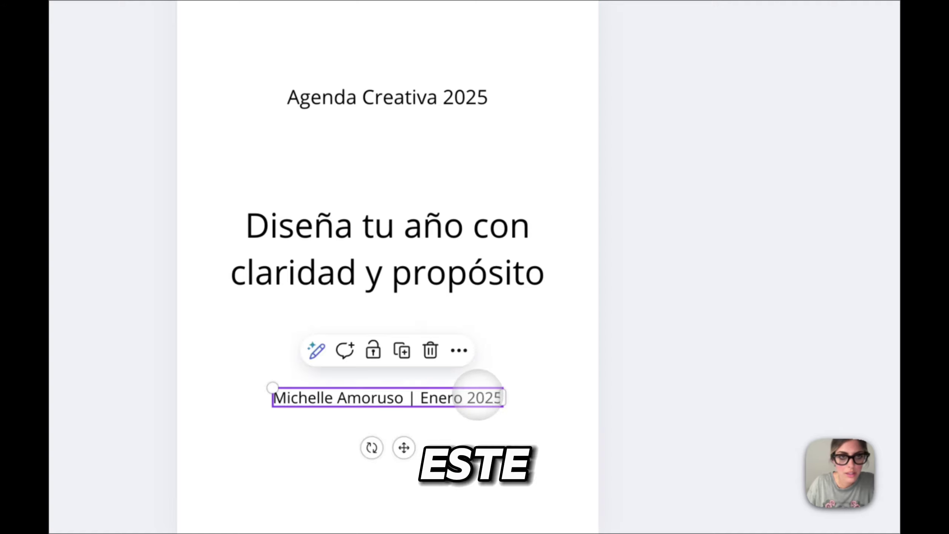
pyautogui.click(357, 161)
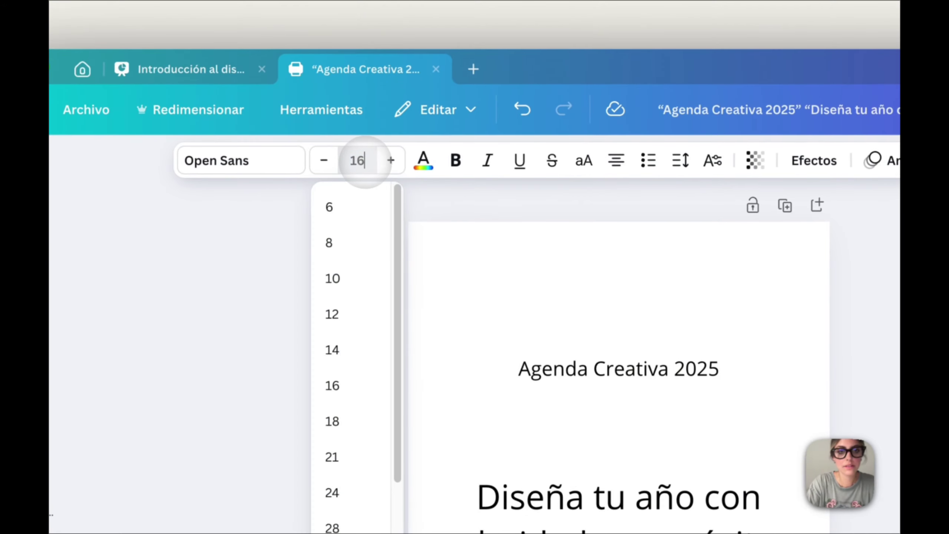
pyautogui.press('Return')
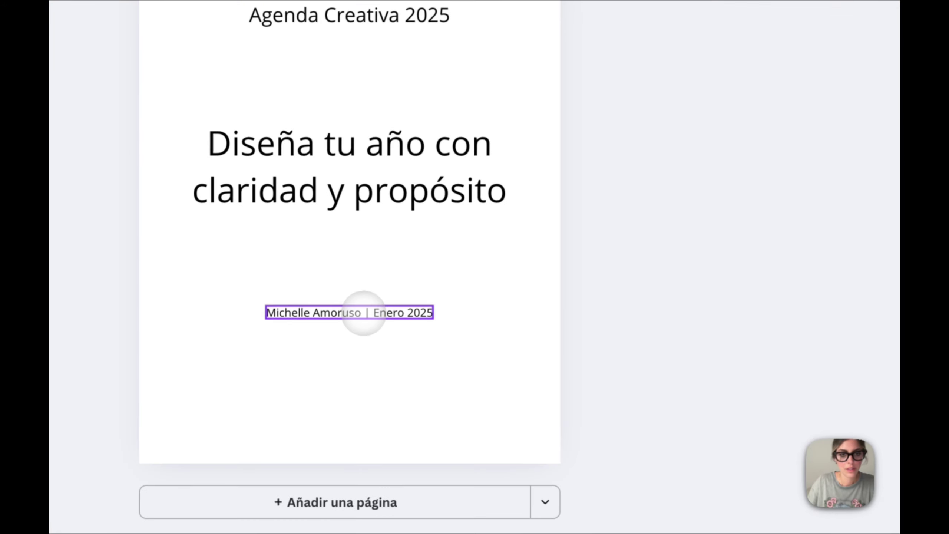
# Step: Rearrange the cover with the author line near the page's upper edge and "Agenda Creativa 2025" directly below the main text
pyautogui.moveTo(364, 313); pyautogui.dragTo(363, 340)
pyautogui.moveTo(369, 389); pyautogui.dragTo(365, 409)
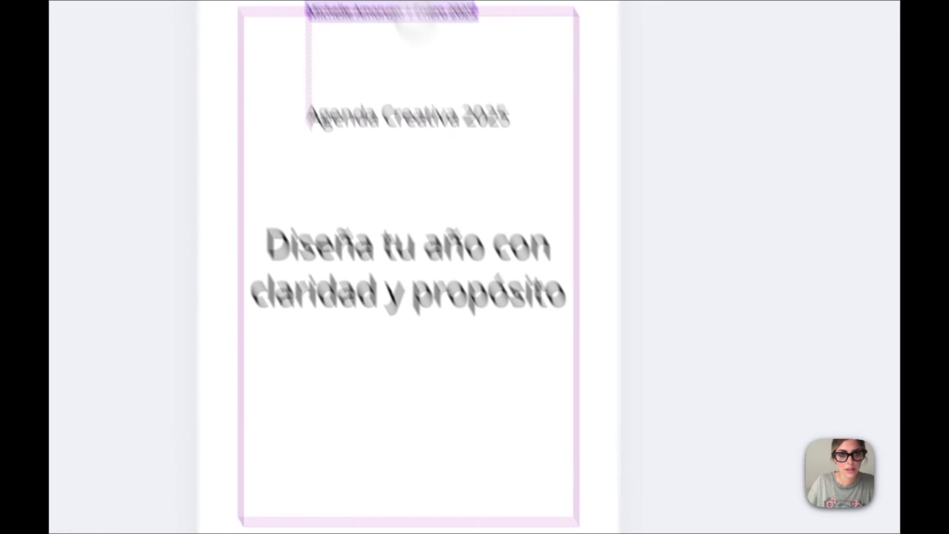
pyautogui.moveTo(472, 187); pyautogui.dragTo(483, 416)
pyautogui.moveTo(449, 99); pyautogui.dragTo(450, 81)
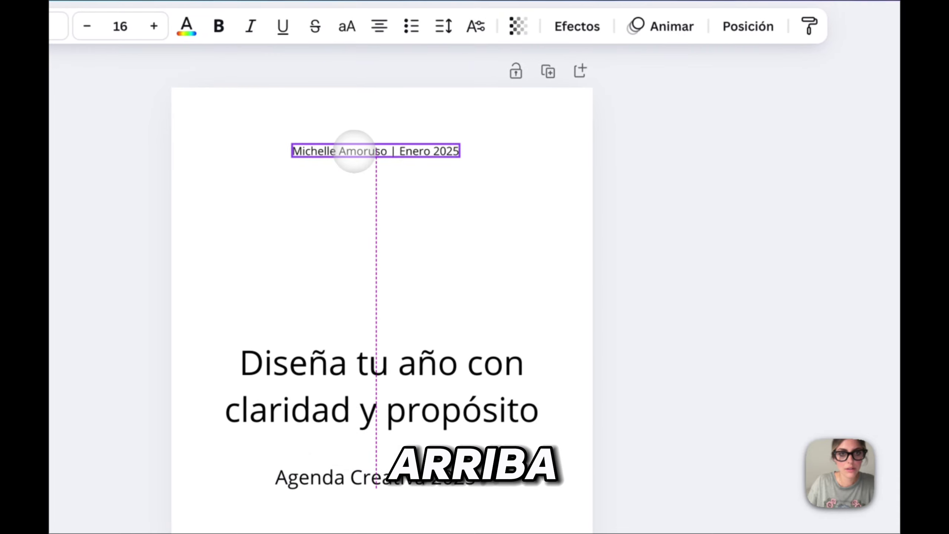
pyautogui.moveTo(351, 138); pyautogui.dragTo(351, 136)
pyautogui.click(545, 307)
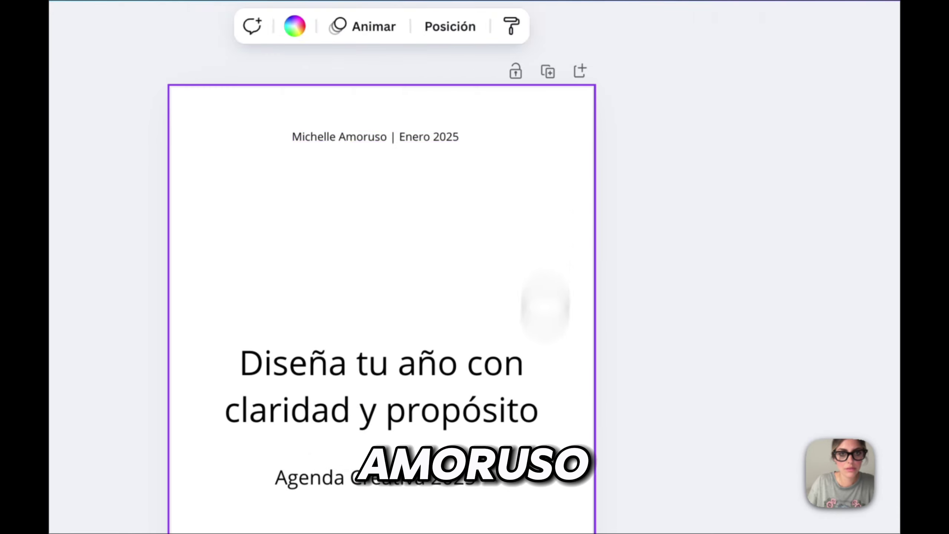
# Step: Select the main text and "Agenda Creativa 2025" together and slightly adjust their position on the page
pyautogui.moveTo(436, 416); pyautogui.dragTo(308, 255)
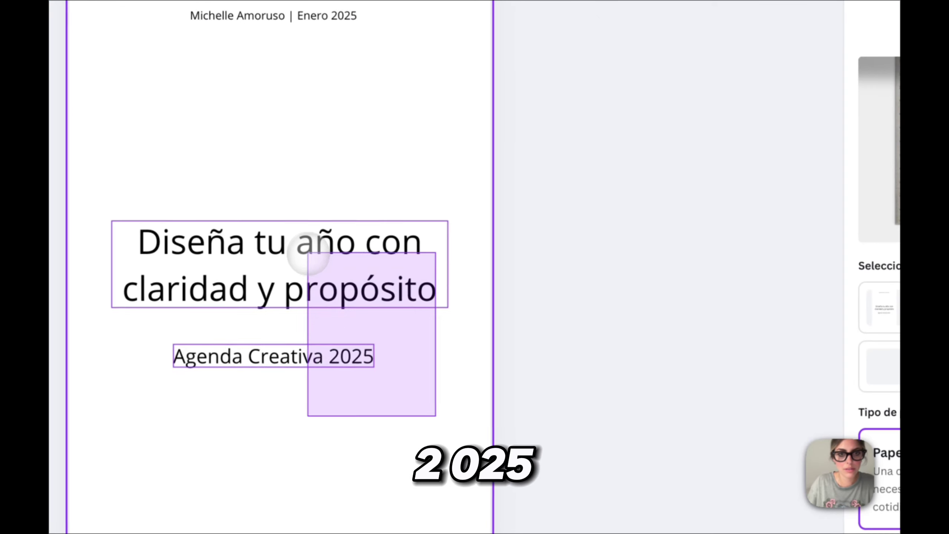
pyautogui.moveTo(309, 267)
pyautogui.mouseDown()
pyautogui.moveTo(312, 259)
pyautogui.moveTo(314, 271)
pyautogui.mouseUp()
pyautogui.click(640, 183)
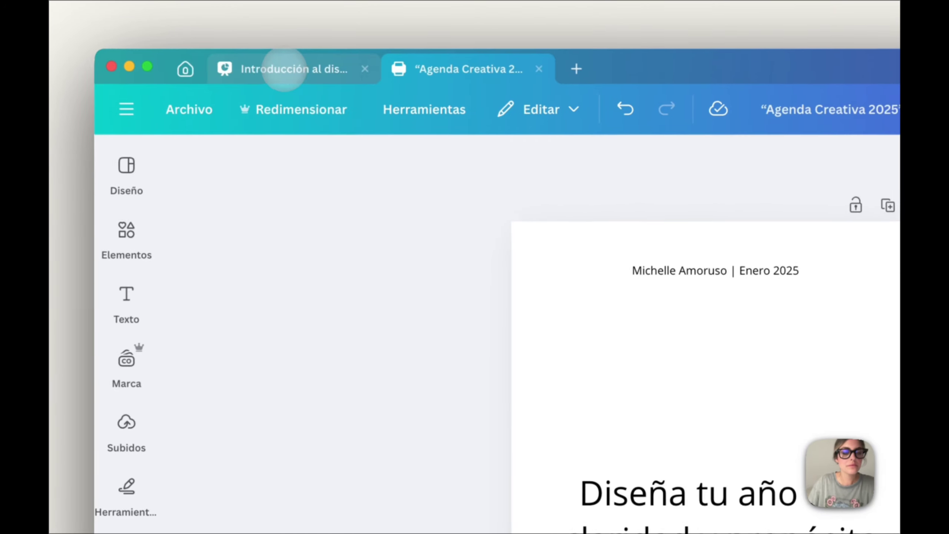
# Step: Check the exercise slide's bold and spacing instructions, and move "Agenda Creativa 2025" slightly further below the main text
pyautogui.click(286, 68)
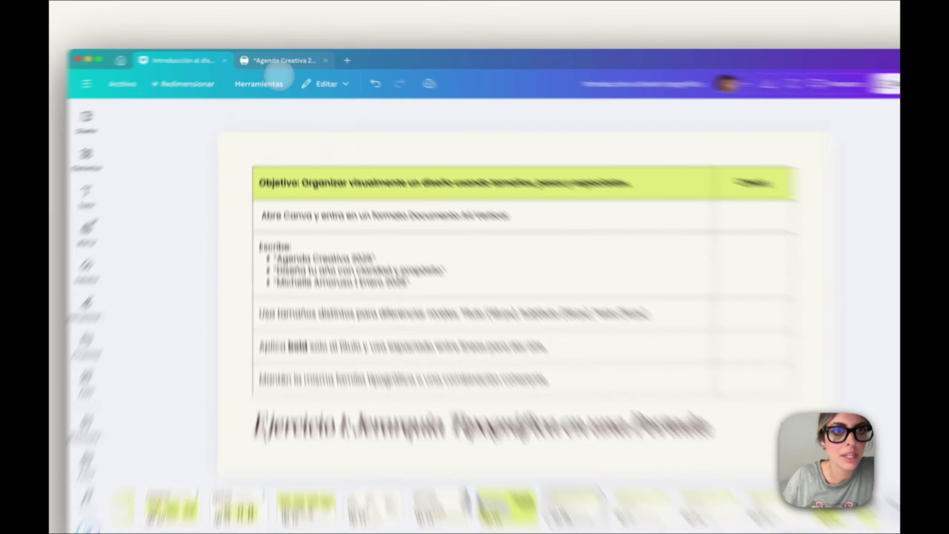
pyautogui.click(287, 59)
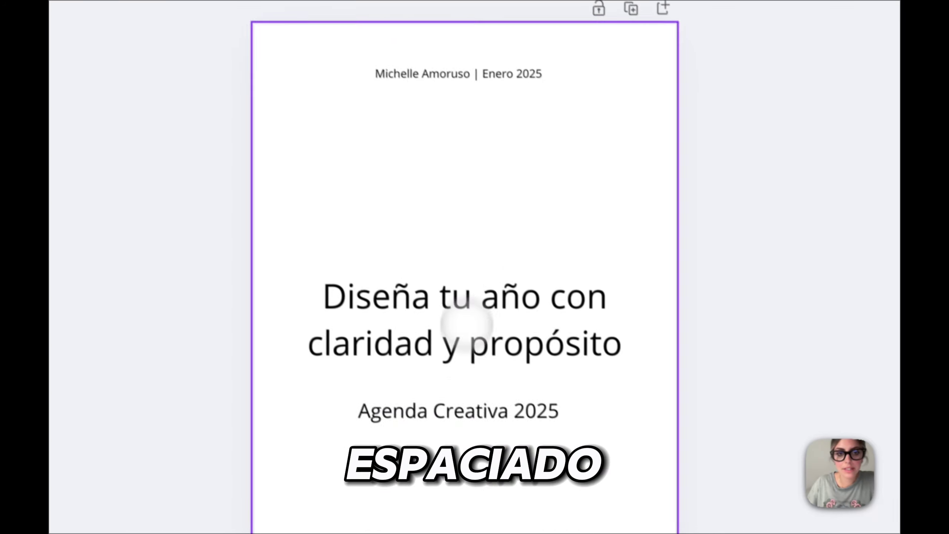
pyautogui.moveTo(459, 412); pyautogui.dragTo(458, 417)
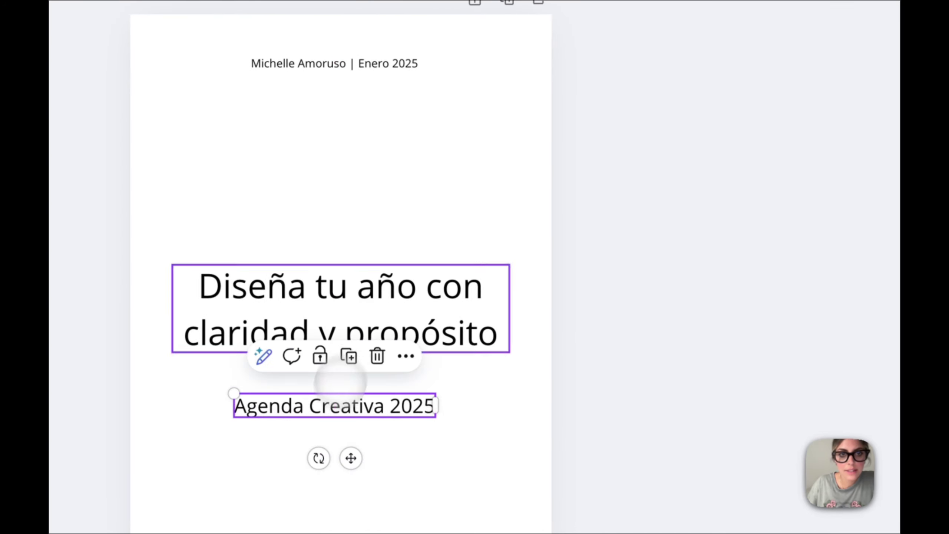
# Step: Set the line spacing of the main text "Diseña tu año con claridad y propósito" to 1.61 and make it bold
pyautogui.click(360, 272)
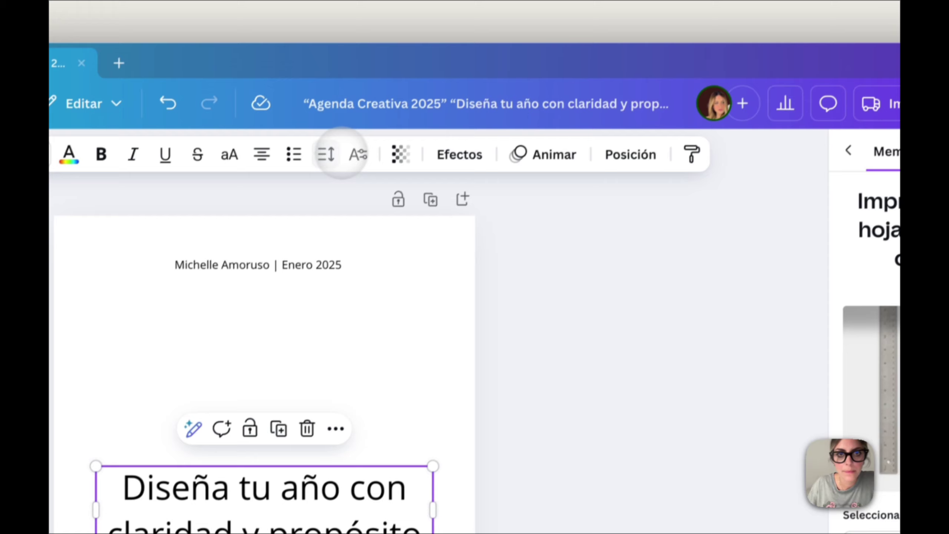
pyautogui.click(326, 154)
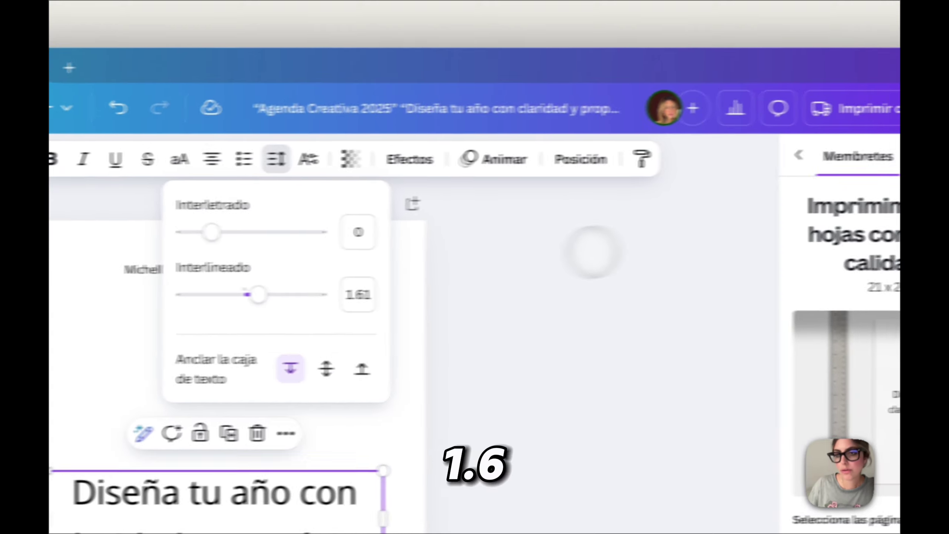
pyautogui.click(354, 160)
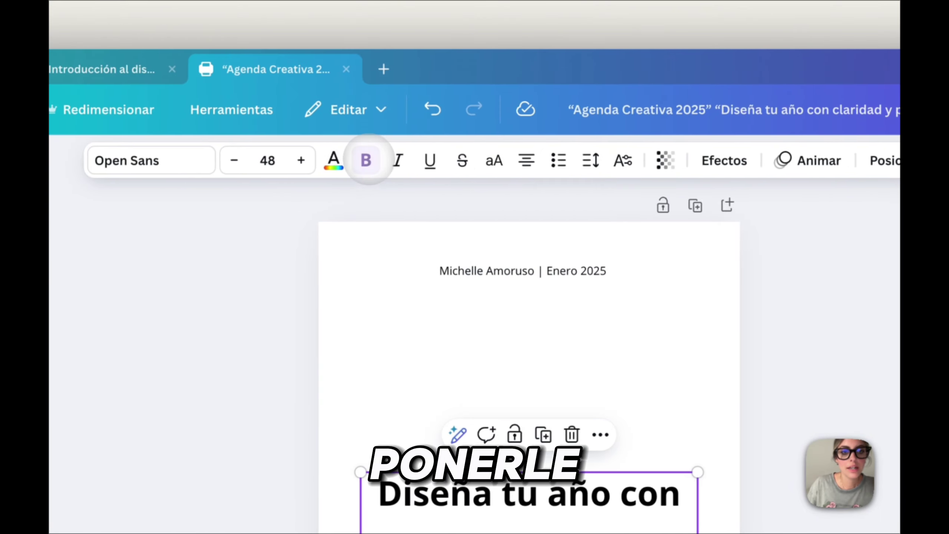
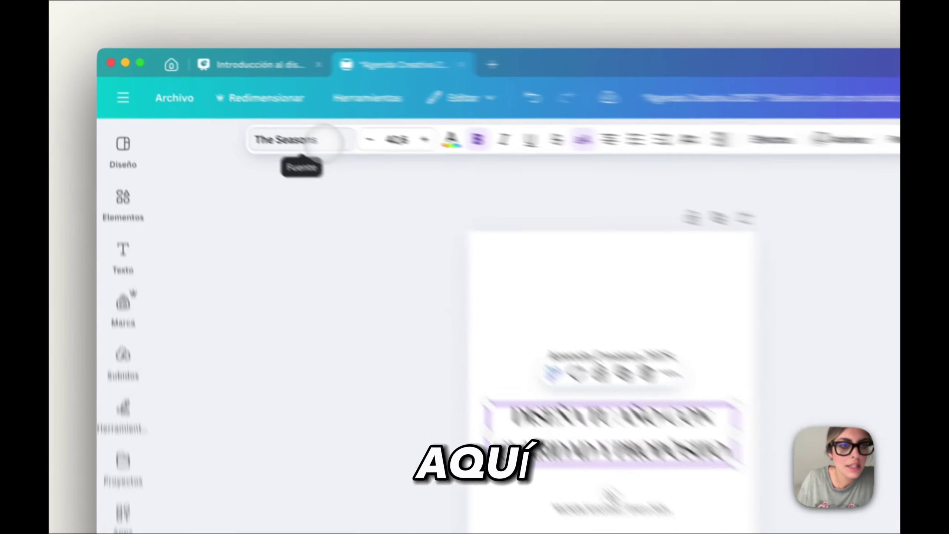
# Step: Look through the font style categories offered for the main title text
pyautogui.click(228, 106)
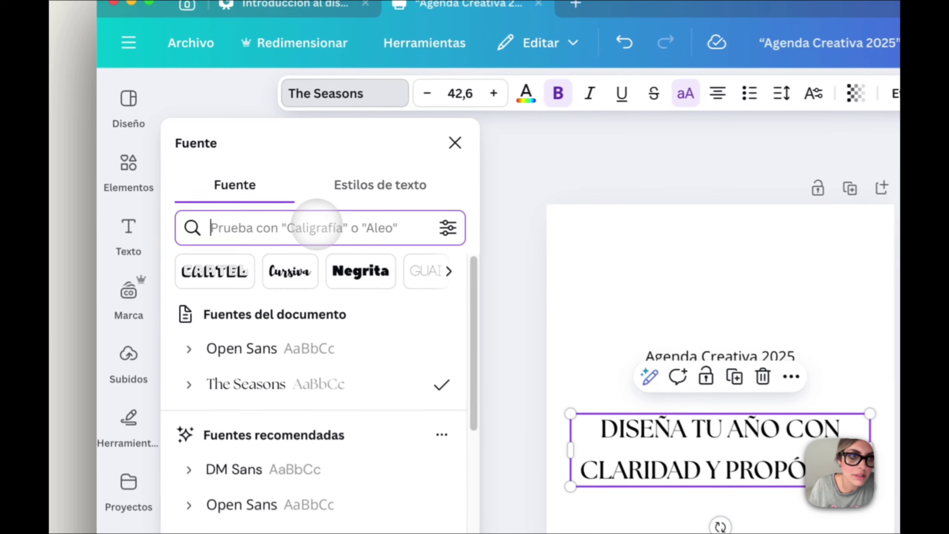
pyautogui.click(207, 171)
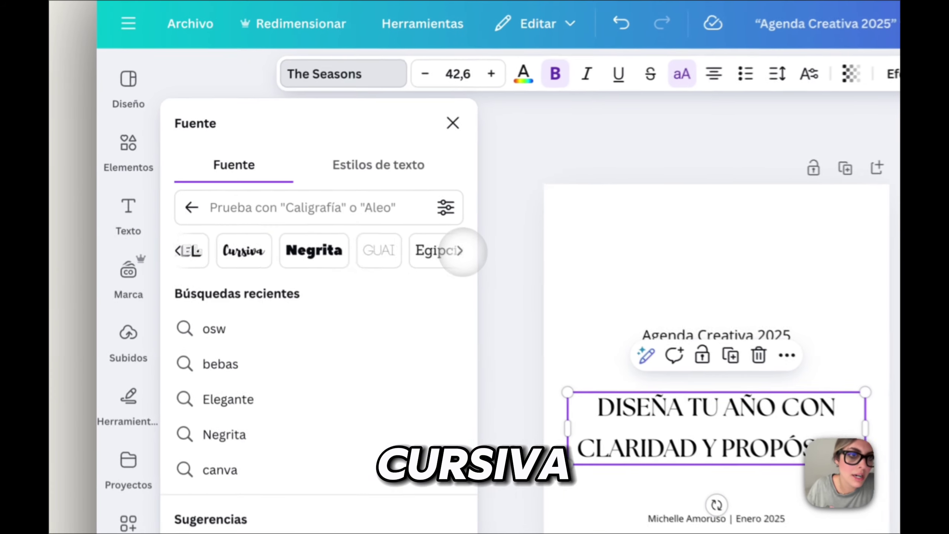
pyautogui.click(281, 194)
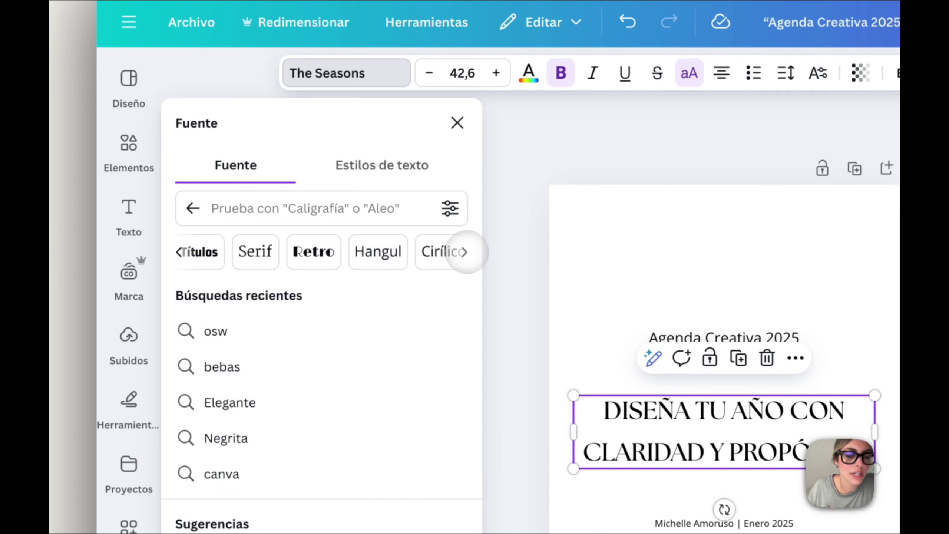
pyautogui.click(464, 252)
pyautogui.click(465, 252)
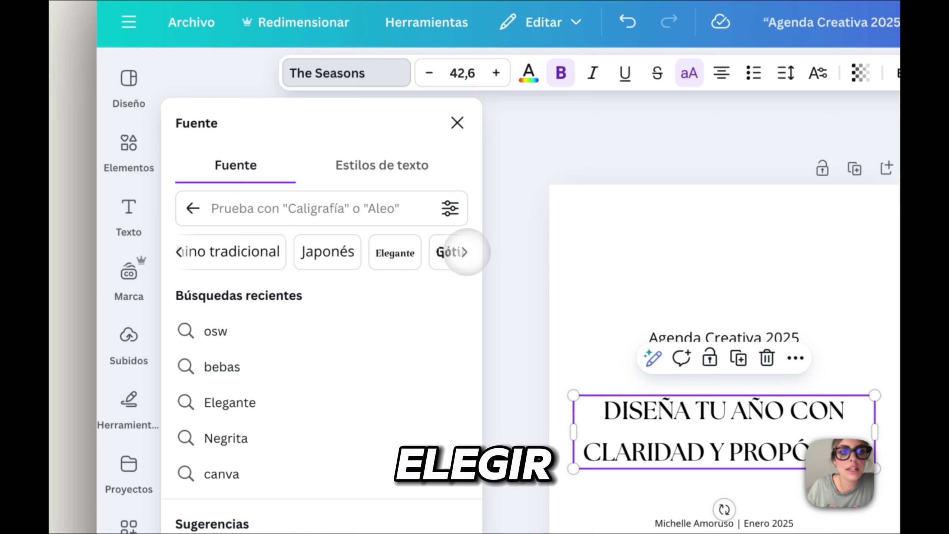
pyautogui.click(464, 252)
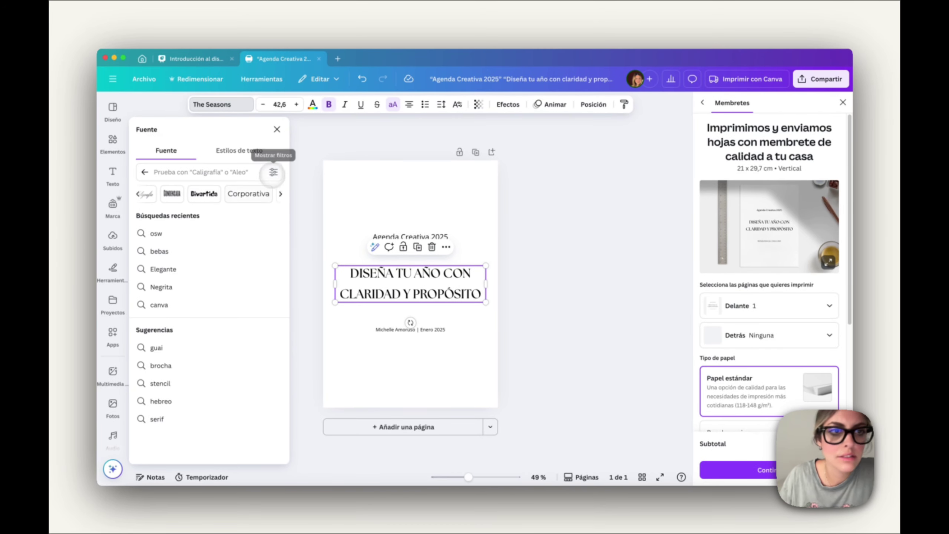
# Step: List the fonts in the Divertida category and filter them to free ones only
pyautogui.click(219, 193)
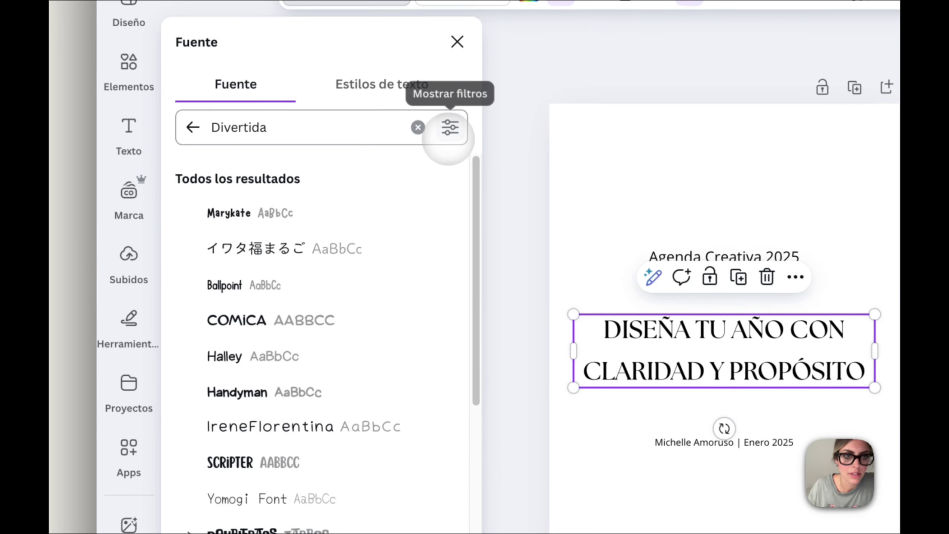
pyautogui.click(450, 127)
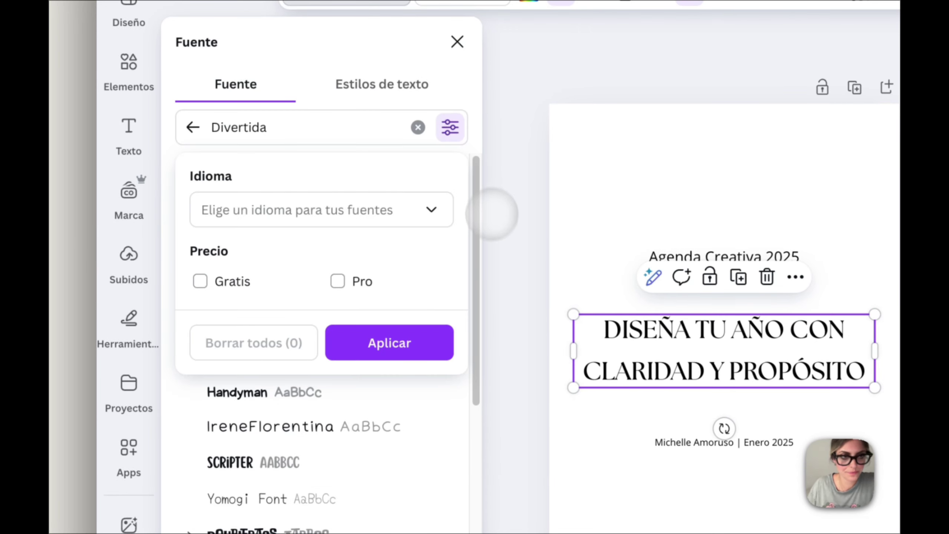
pyautogui.click(201, 280)
pyautogui.click(364, 344)
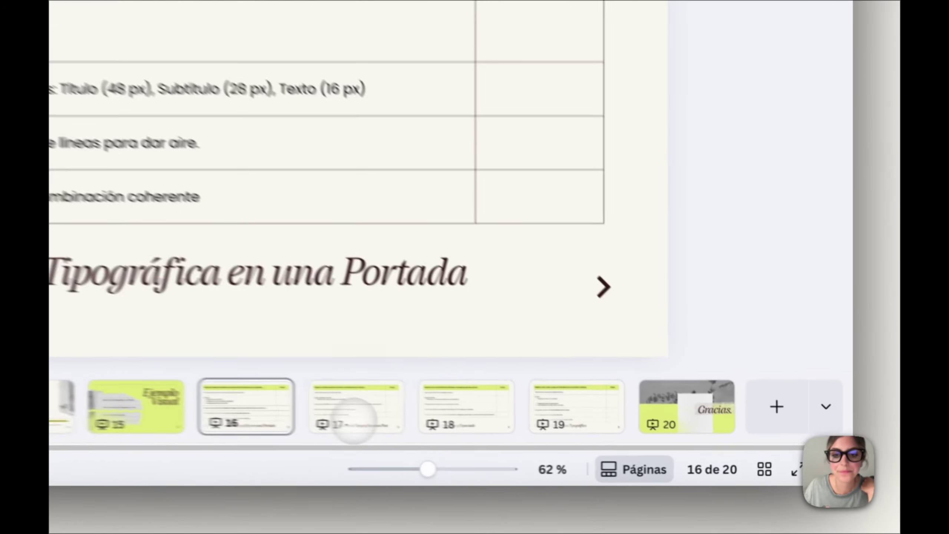
# Step: Show exercise slide 17 on combining typefaces and create a new blank Instagram post design in 3:4 format
pyautogui.click(354, 420)
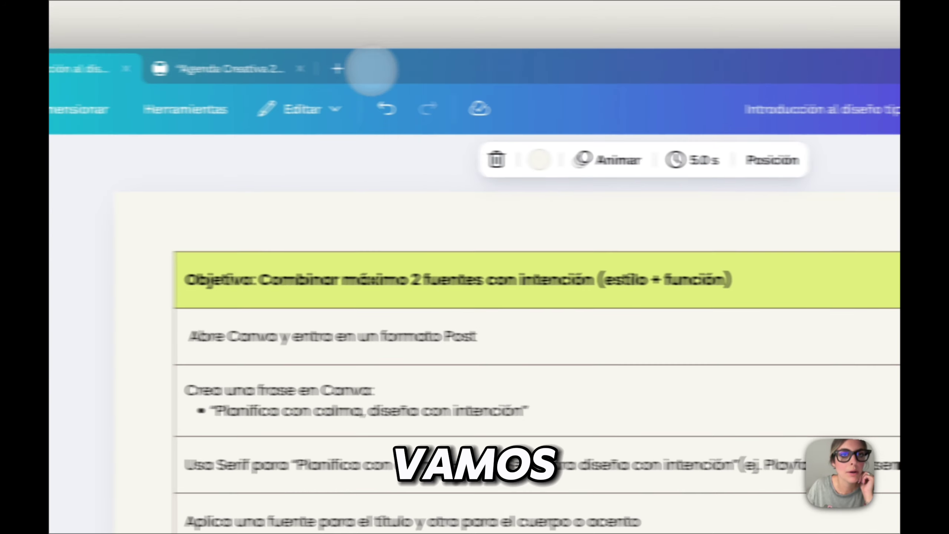
pyautogui.click(378, 69)
pyautogui.write('documento a4')
pyautogui.click(510, 110)
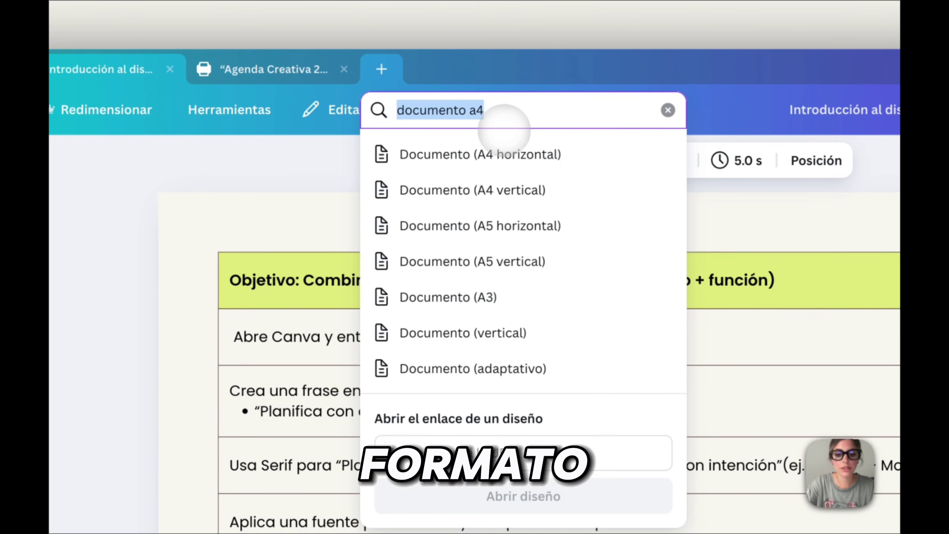
pyautogui.write('post')
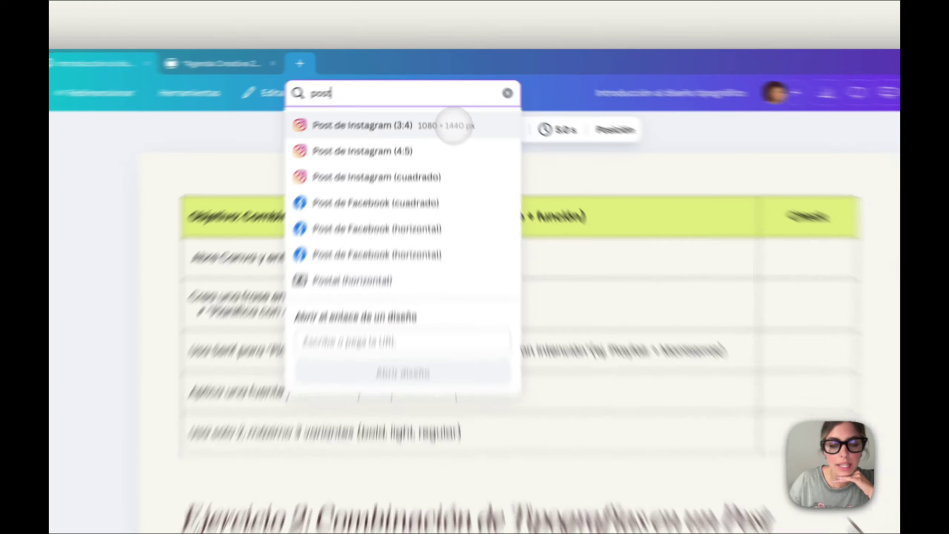
pyautogui.click(442, 103)
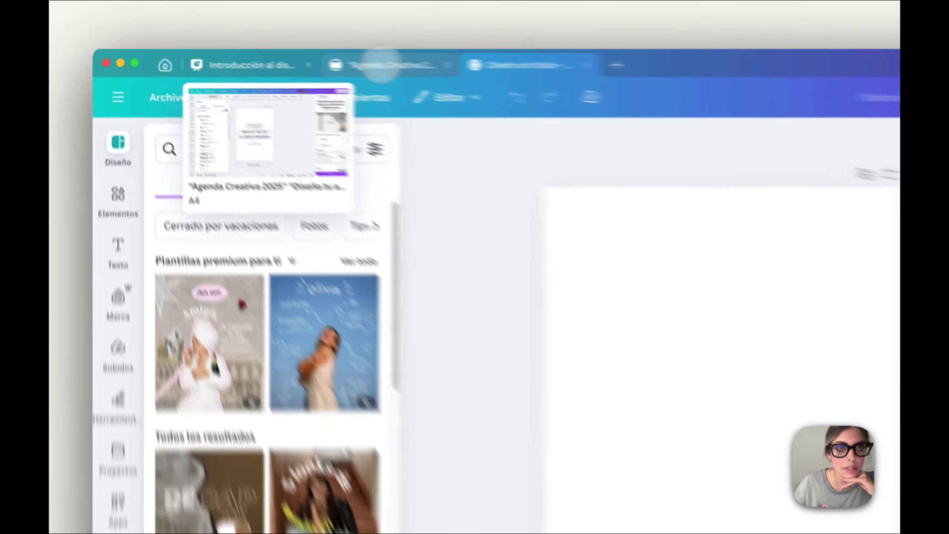
# Step: Close the agenda cover design and return to the exercise presentation
pyautogui.click(288, 58)
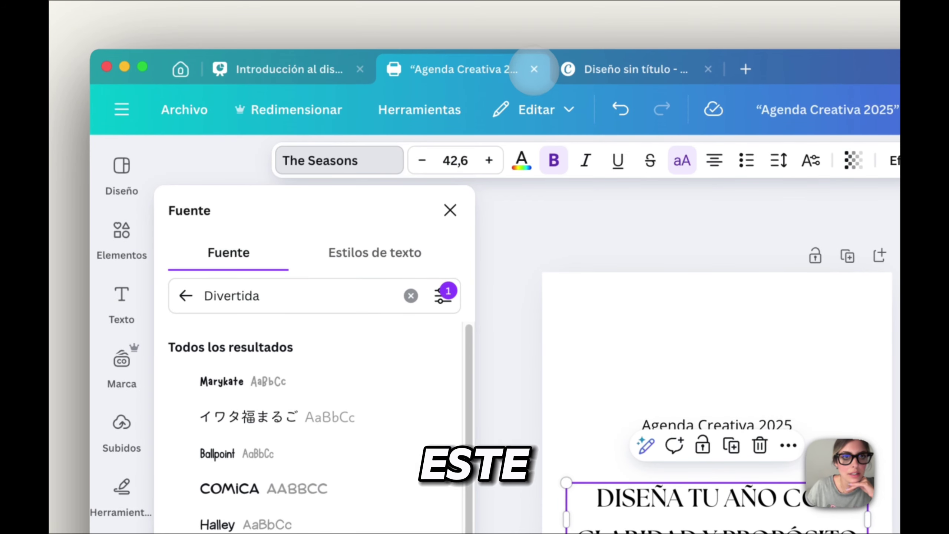
pyautogui.click(534, 69)
pyautogui.click(308, 68)
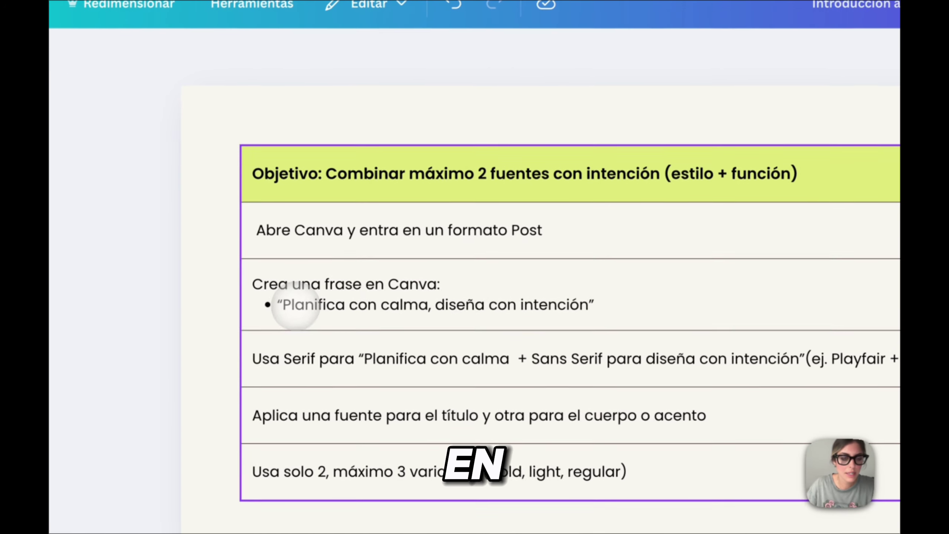
# Step: Copy the phrase "Planifica con calma, diseña con intención" without quotation marks from the exercise slide into the new post
pyautogui.doubleClick(459, 238)
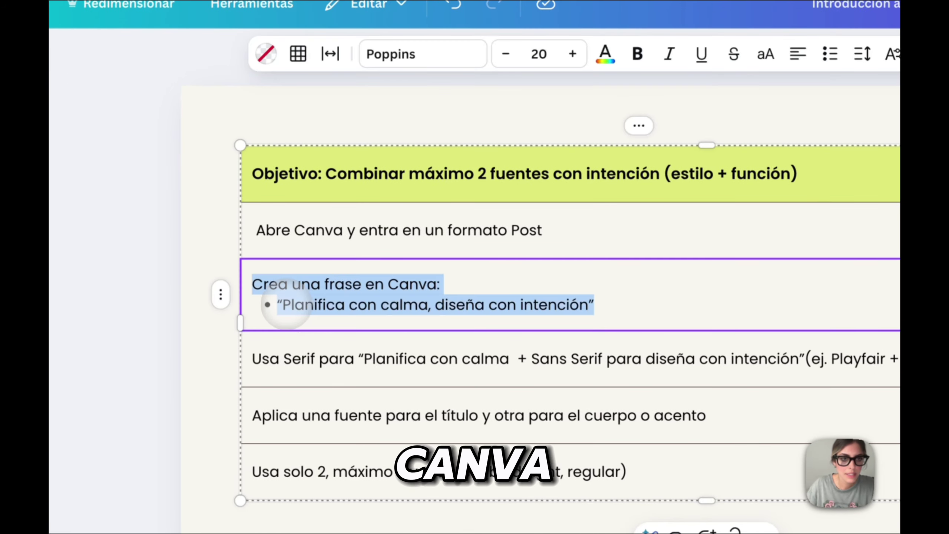
pyautogui.click(459, 238)
pyautogui.moveTo(288, 398); pyautogui.dragTo(361, 399)
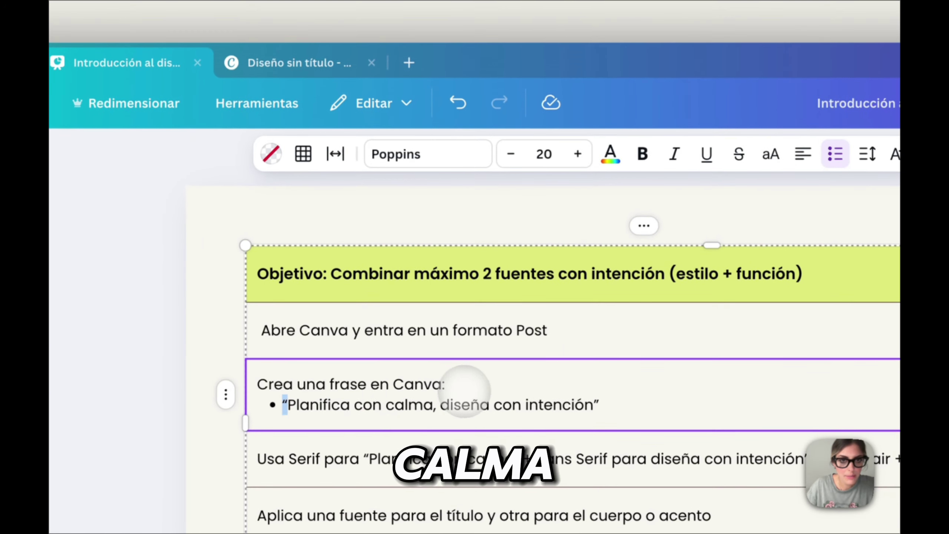
pyautogui.moveTo(288, 405); pyautogui.dragTo(588, 411)
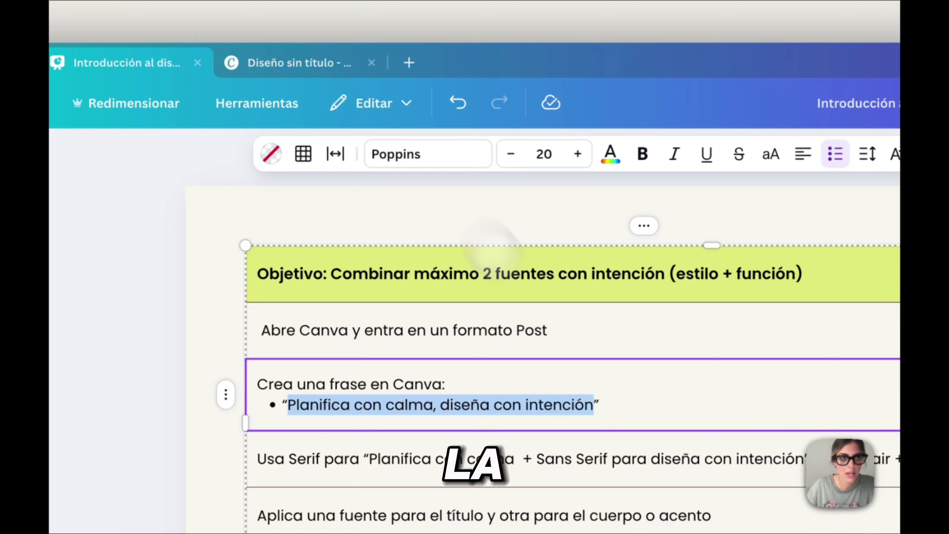
pyautogui.hotkey('ctrl', 'c')
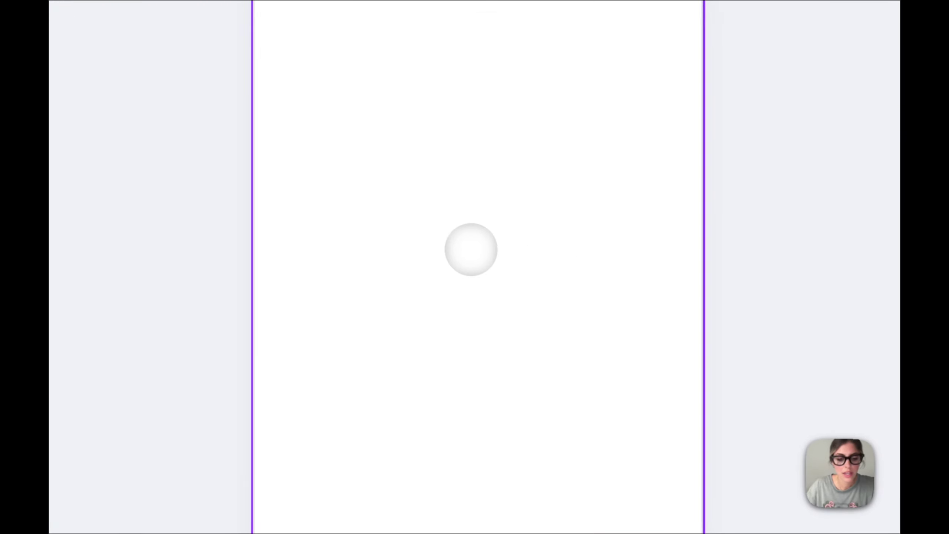
pyautogui.hotkey('ctrl', 'v')
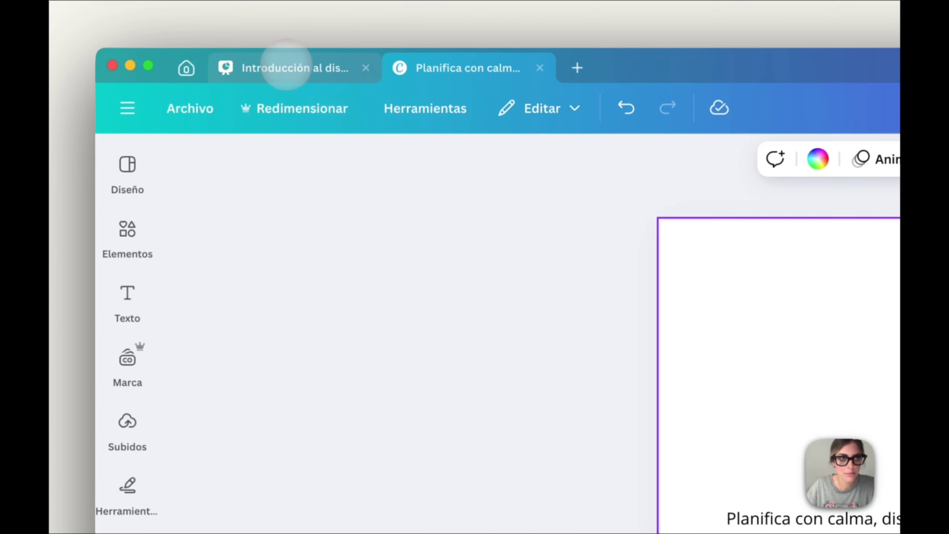
# Step: Check the slide's font-pairing instruction, and narrow the phrase's text box so it wraps onto two lines, centred on the post
pyautogui.click(282, 68)
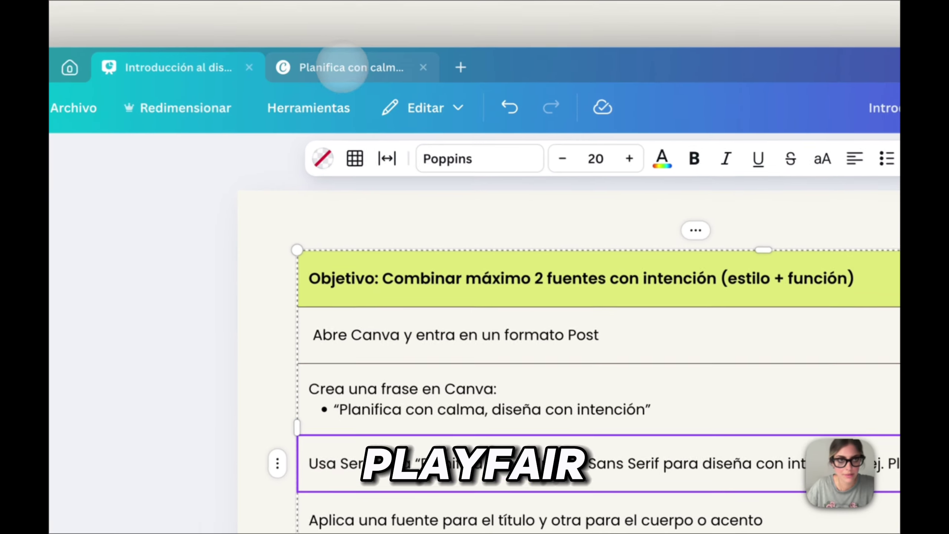
pyautogui.click(342, 67)
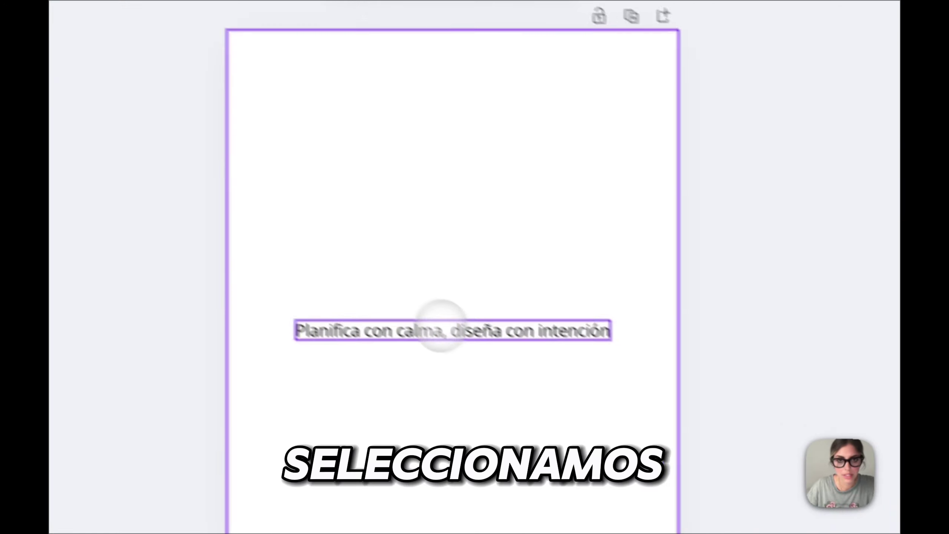
pyautogui.click(392, 318)
pyautogui.click(376, 316)
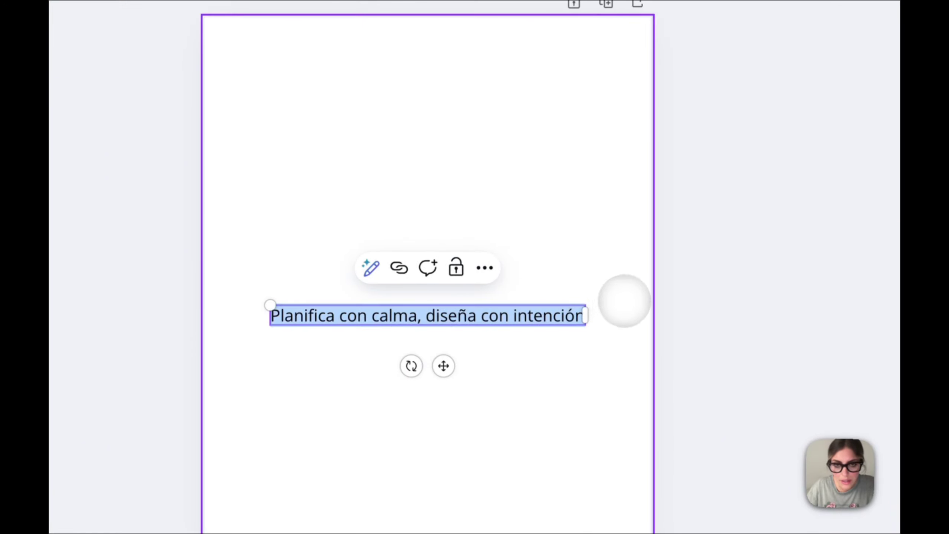
pyautogui.click(615, 301)
pyautogui.click(560, 316)
pyautogui.moveTo(587, 316); pyautogui.dragTo(463, 327)
pyautogui.moveTo(389, 325); pyautogui.dragTo(450, 314)
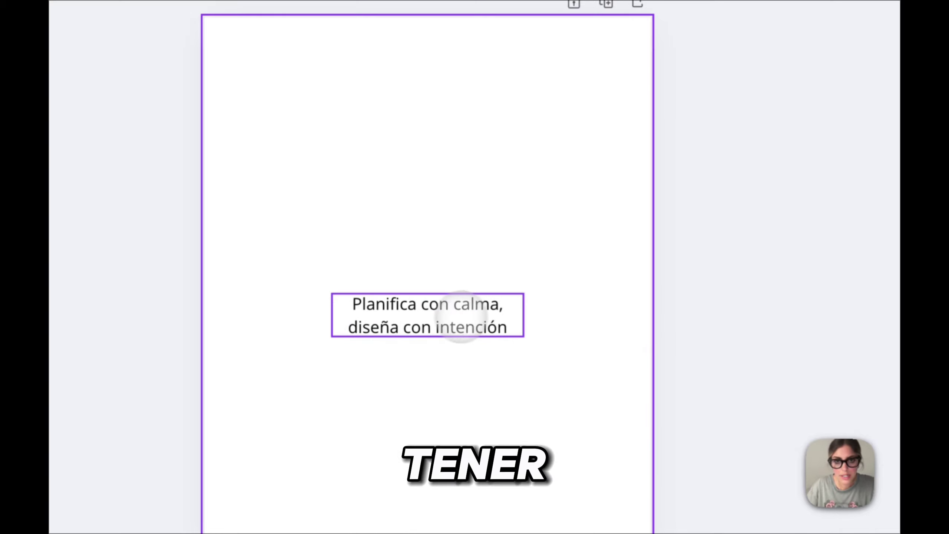
# Step: Duplicate the phrase's text box and place the two boxes one directly below the other
pyautogui.hotkey('ctrl', 'd')
pyautogui.moveTo(462, 357); pyautogui.dragTo(452, 375)
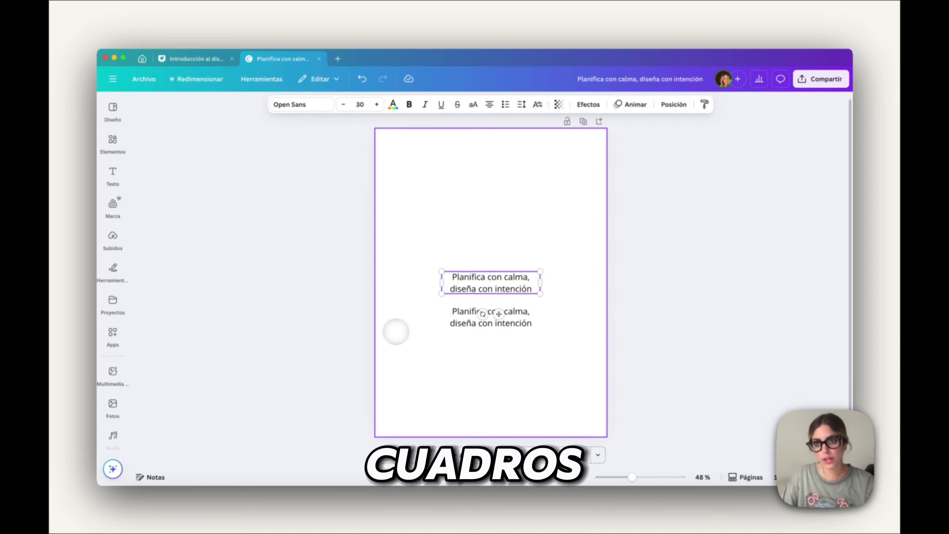
# Step: Try the HK Grotesk font on the upper phrase's whole text box
pyautogui.scroll(3, 430, 326)
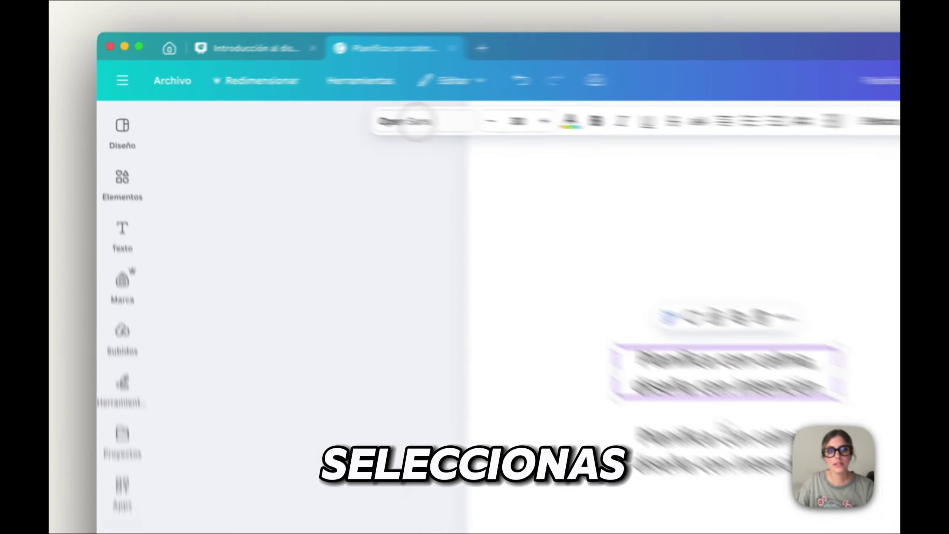
pyautogui.click(284, 104)
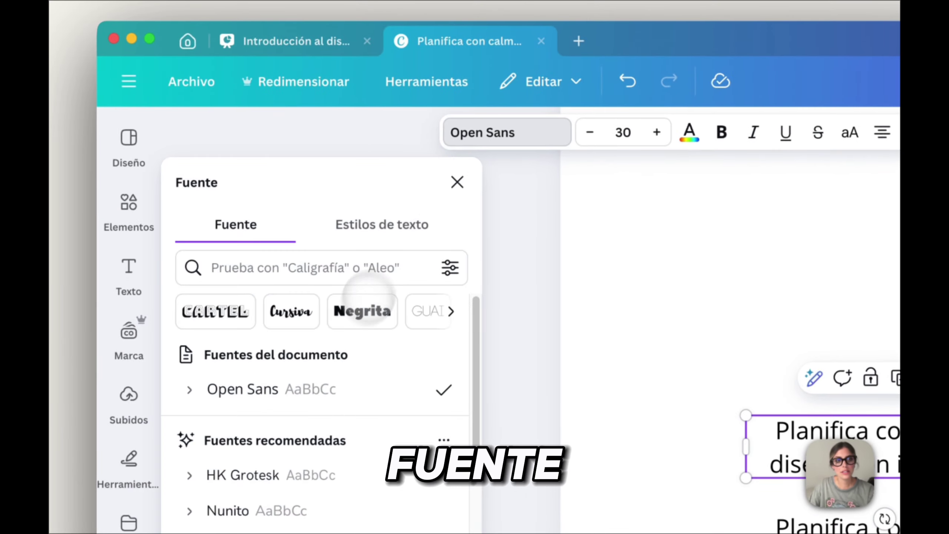
pyautogui.click(299, 468)
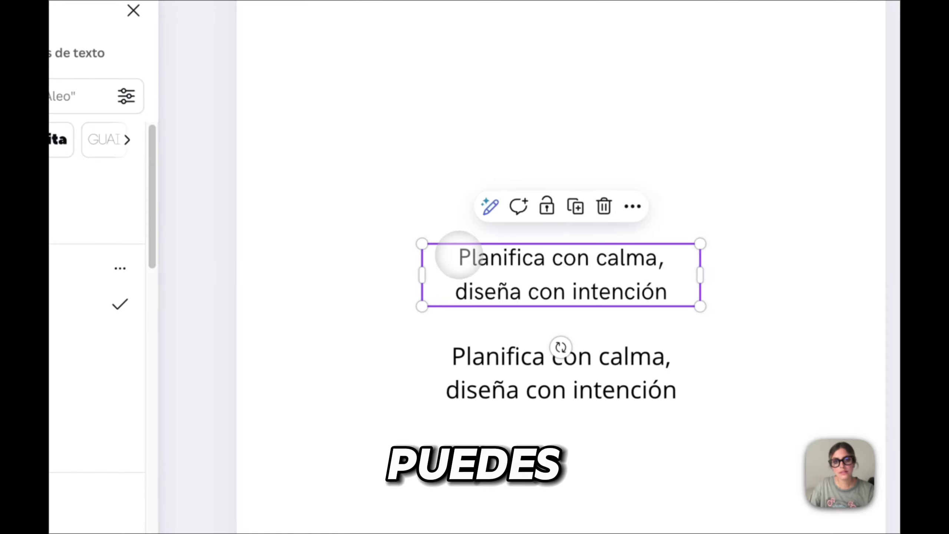
pyautogui.moveTo(457, 246); pyautogui.dragTo(455, 248)
pyautogui.click(454, 250)
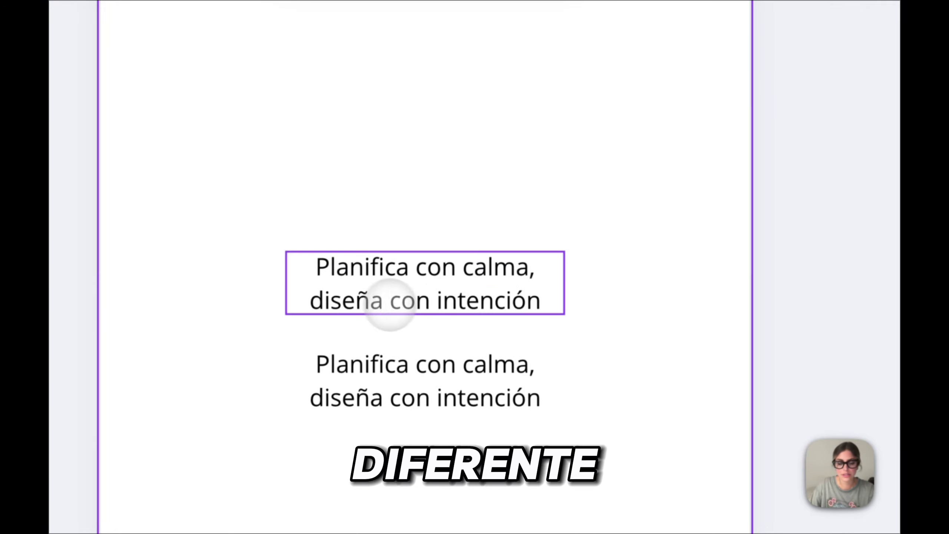
# Step: Leave only "Planifica con calma," in the upper text box and only "diseña con intención" in the lower one
pyautogui.doubleClick(355, 283)
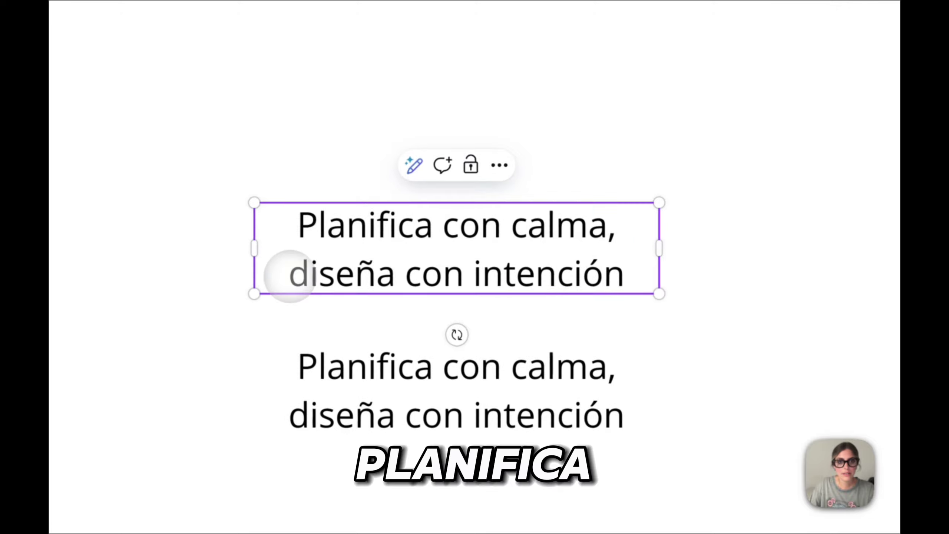
pyautogui.moveTo(257, 305); pyautogui.dragTo(388, 307)
pyautogui.press('BackSpace')
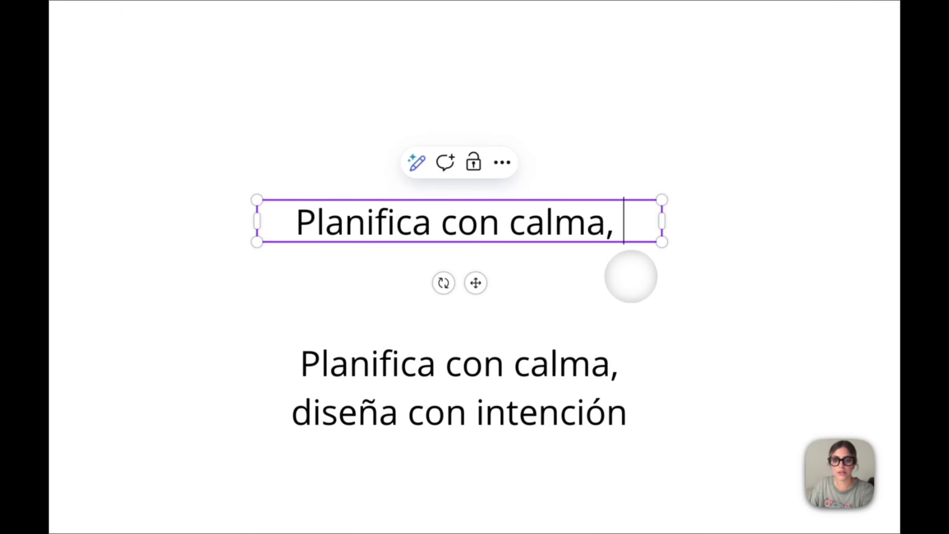
pyautogui.click(374, 303)
pyautogui.click(286, 322)
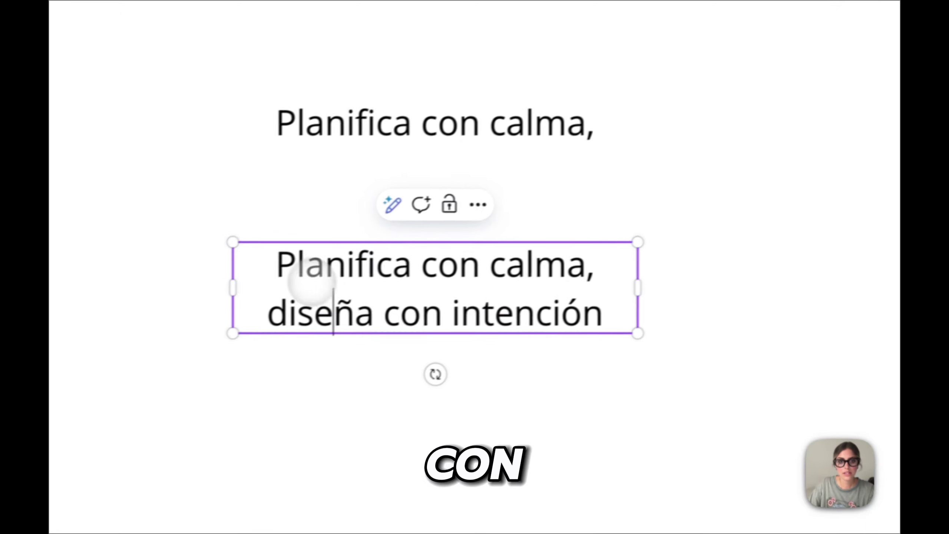
pyautogui.click(226, 274)
pyautogui.press('BackSpace')
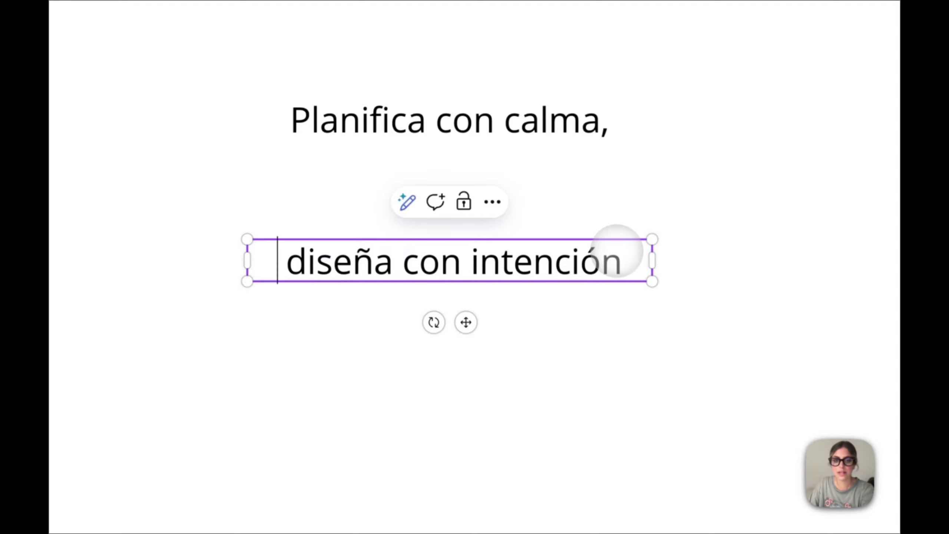
# Step: Move the "diseña con intención" line up close beneath "Planifica con calma,", keeping both centred on the same axis
pyautogui.click(690, 232)
pyautogui.click(470, 393)
pyautogui.moveTo(471, 393); pyautogui.dragTo(475, 307)
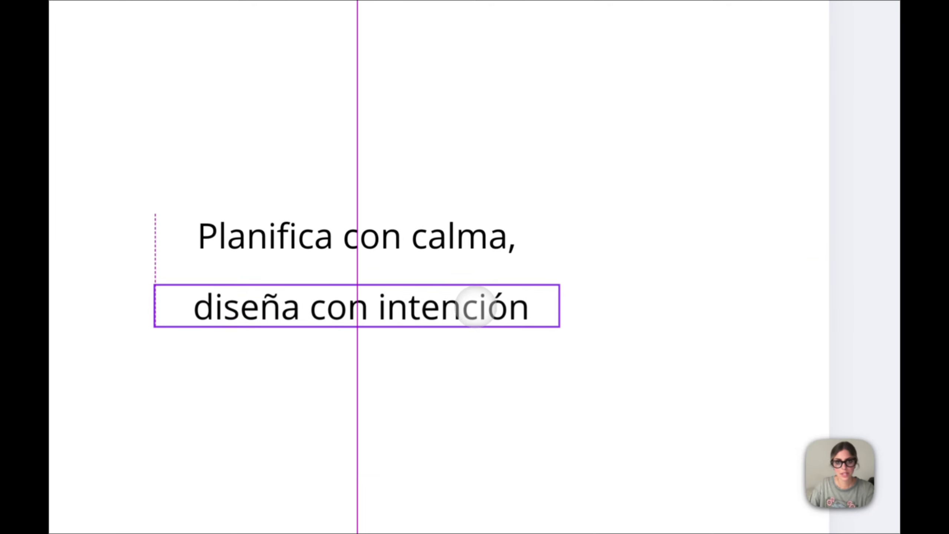
# Step: Find the Playfair Display font and apply it to the "Planifica con calma," line
pyautogui.click(451, 237)
pyautogui.click(349, 127)
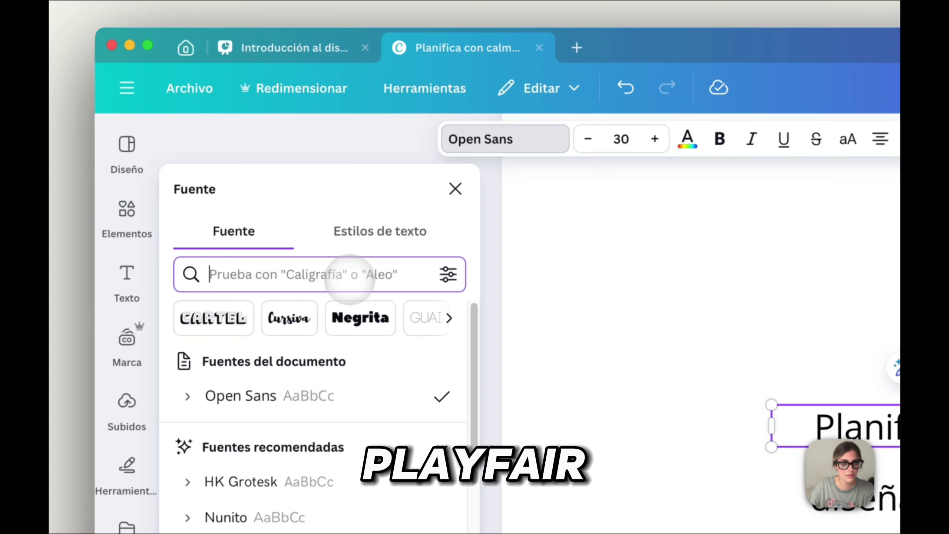
pyautogui.click(262, 296)
pyautogui.write('pl')
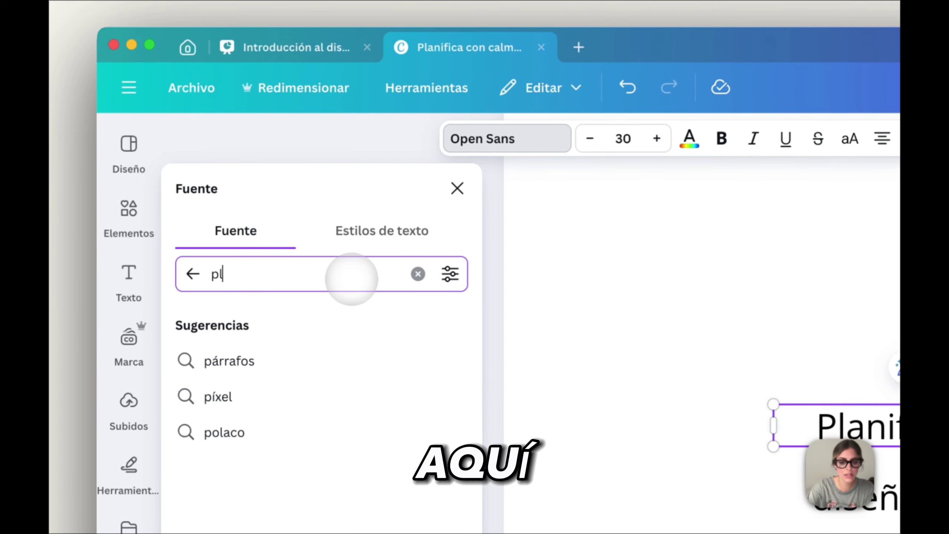
pyautogui.write('ayd')
pyautogui.press('BackSpace')
pyautogui.write('f')
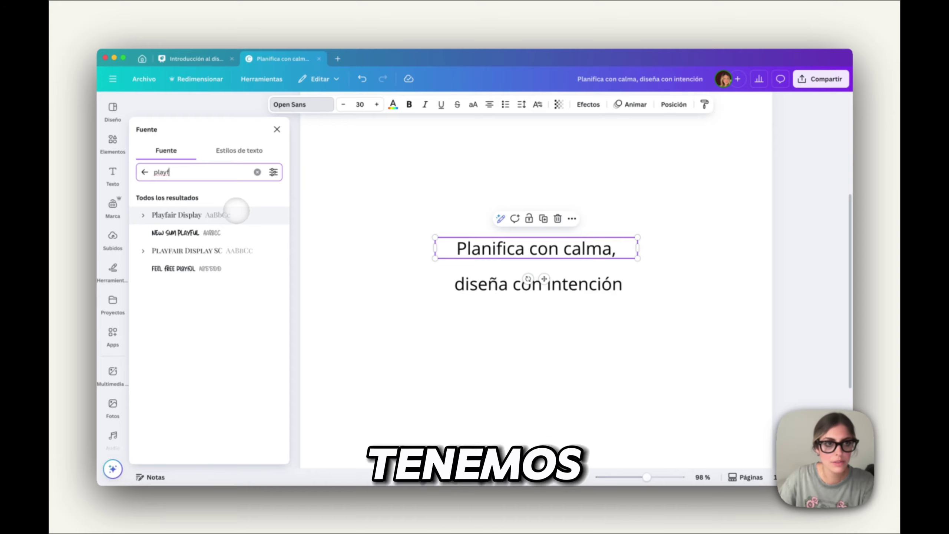
pyautogui.click(236, 212)
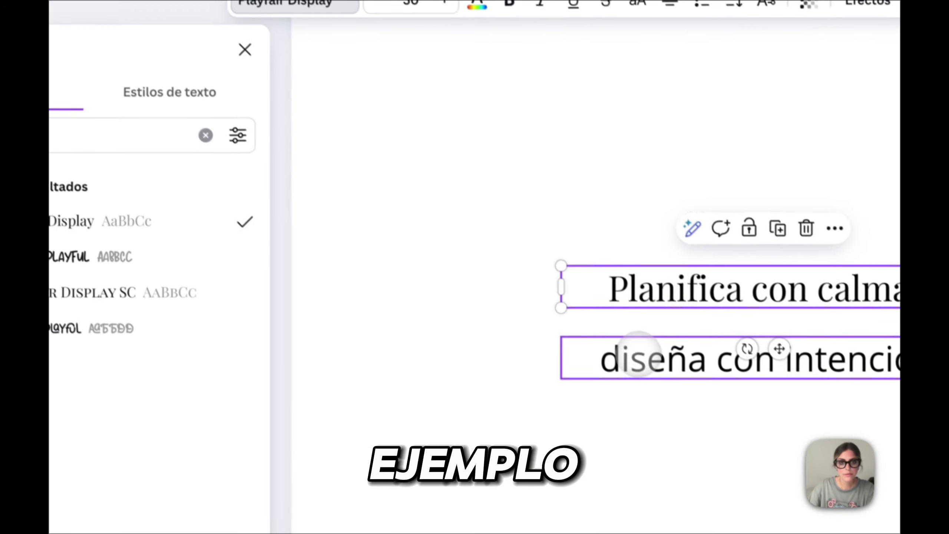
# Step: Apply the Montserrat font to the "diseña con intención" line
pyautogui.click(796, 518)
pyautogui.click(92, 294)
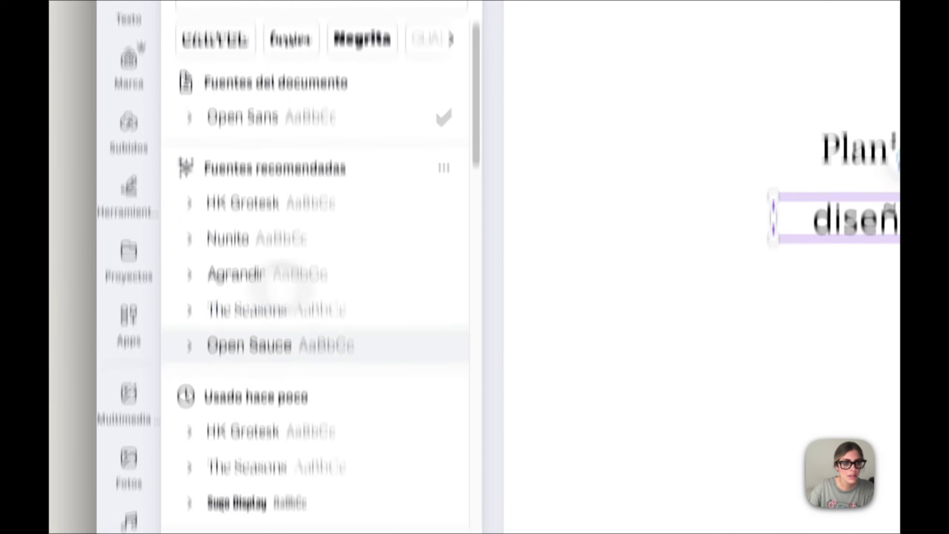
pyautogui.scroll(-10, 364, 532)
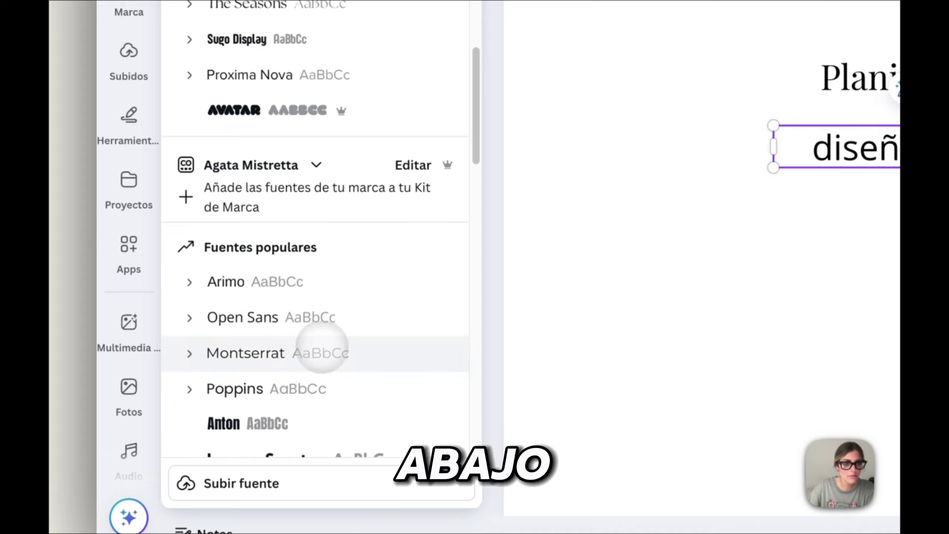
pyautogui.click(324, 352)
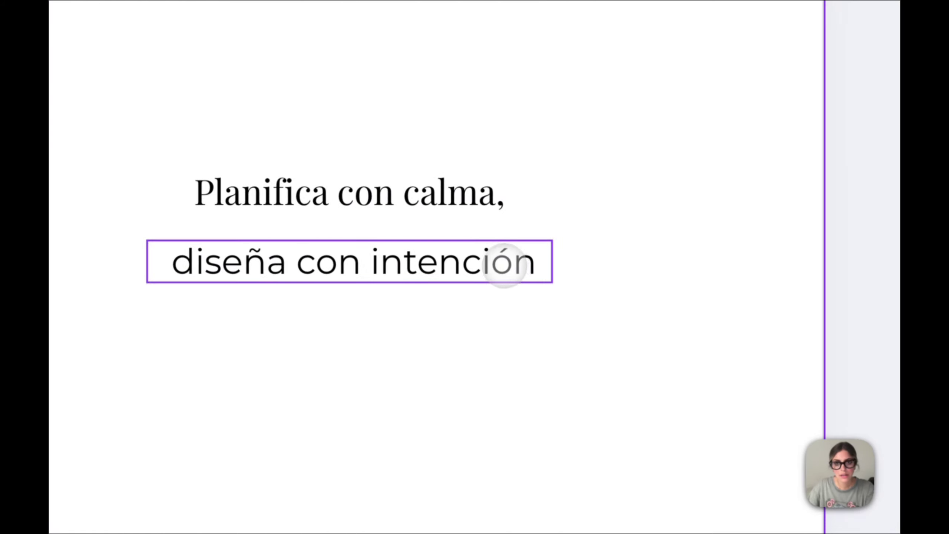
# Step: Scale the Montserrat line down to about the serif line's text width, tuck it beneath, and enlarge both lines together
pyautogui.moveTo(553, 236); pyautogui.dragTo(522, 267)
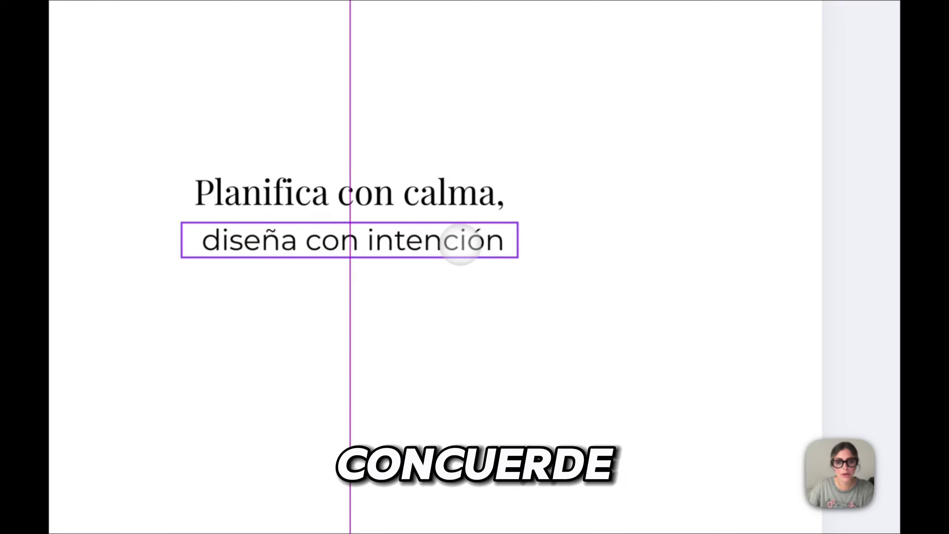
pyautogui.click(574, 262)
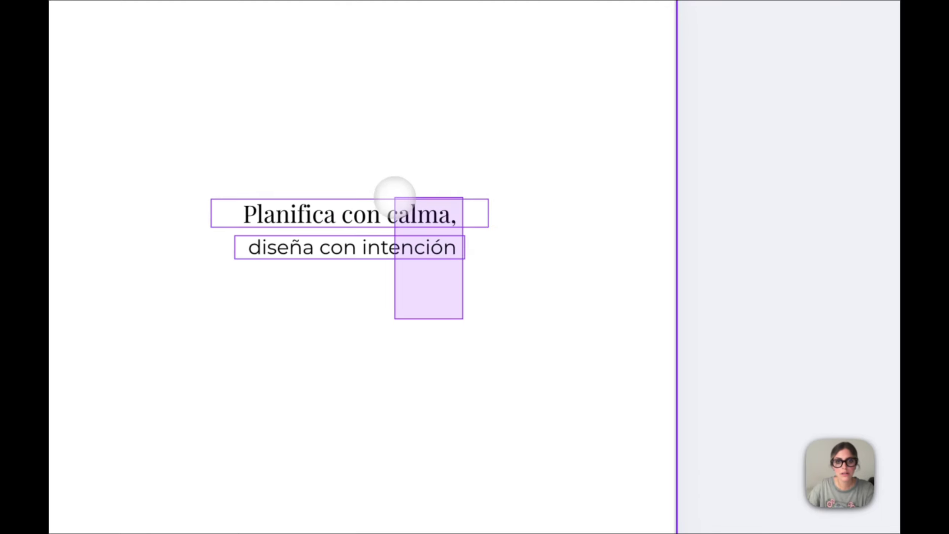
pyautogui.moveTo(395, 195); pyautogui.dragTo(393, 194)
pyautogui.moveTo(489, 260); pyautogui.dragTo(617, 323)
# Step: Adjust the spacing of the "diseña con intención" line and widen its text box to match the upper line's box
pyautogui.click(432, 269)
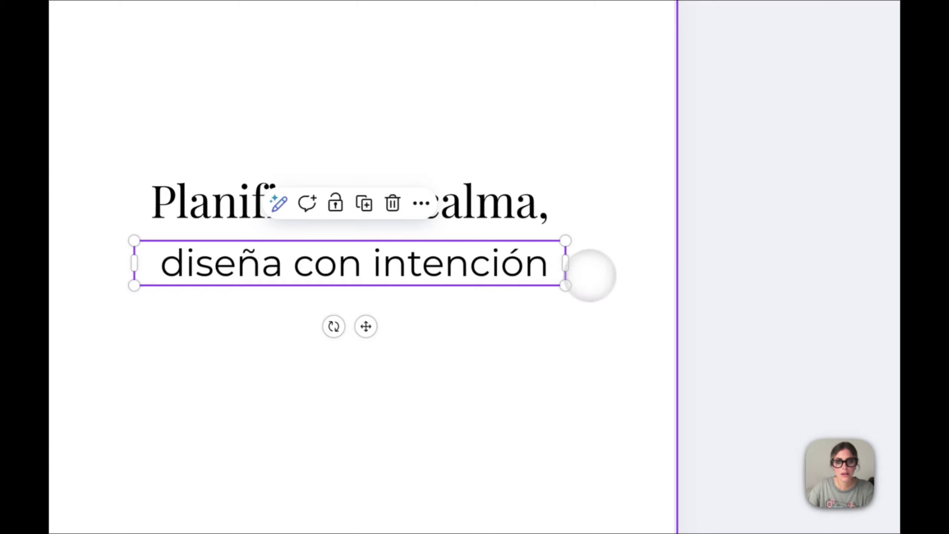
pyautogui.moveTo(430, 276)
pyautogui.mouseDown()
pyautogui.moveTo(415, 276)
pyautogui.moveTo(429, 277)
pyautogui.mouseUp()
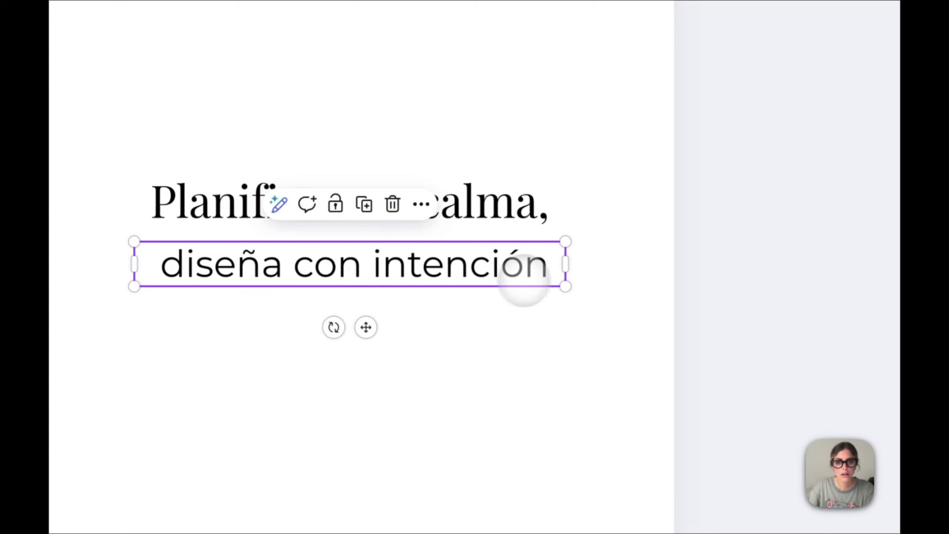
pyautogui.moveTo(566, 265); pyautogui.dragTo(615, 270)
pyautogui.click(563, 203)
pyautogui.click(633, 402)
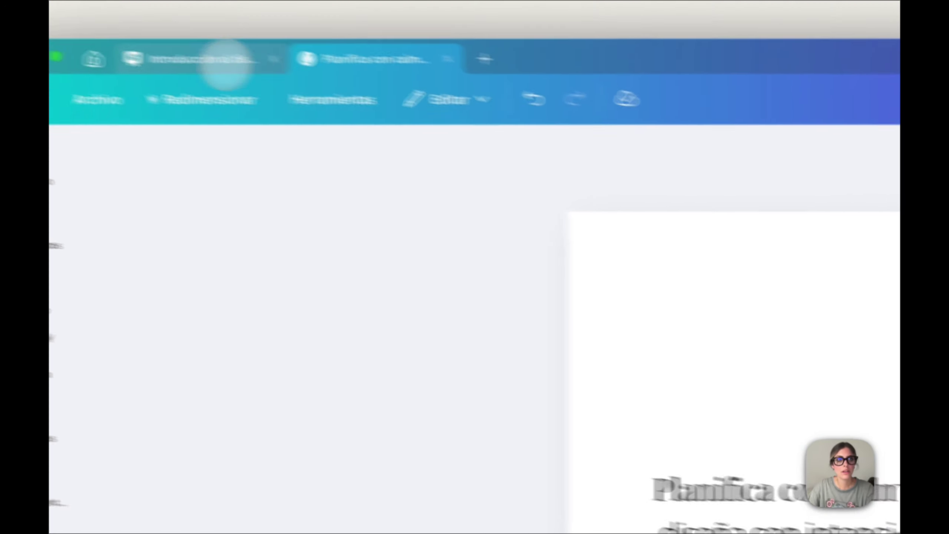
# Step: Check the exercise slide's instruction about using different fonts for title and body, and return to the post
pyautogui.click(224, 56)
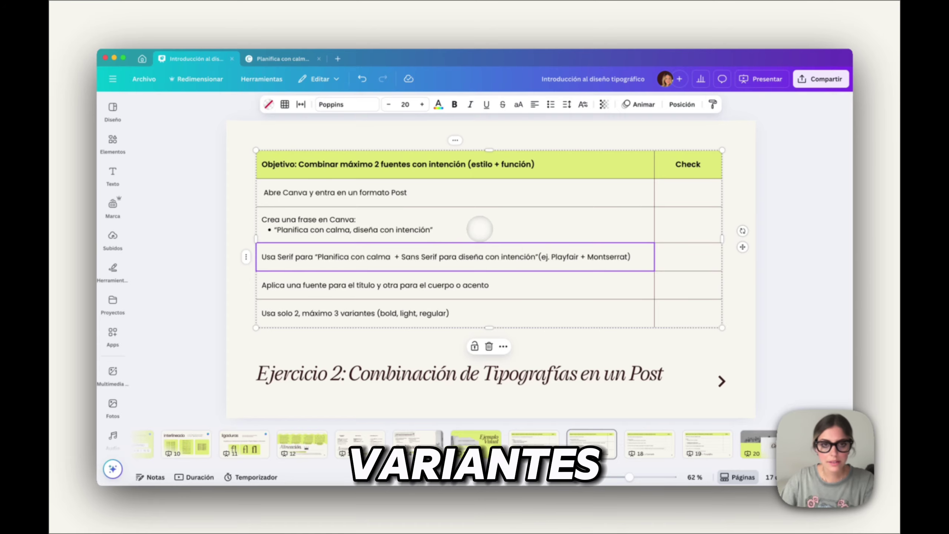
pyautogui.click(530, 281)
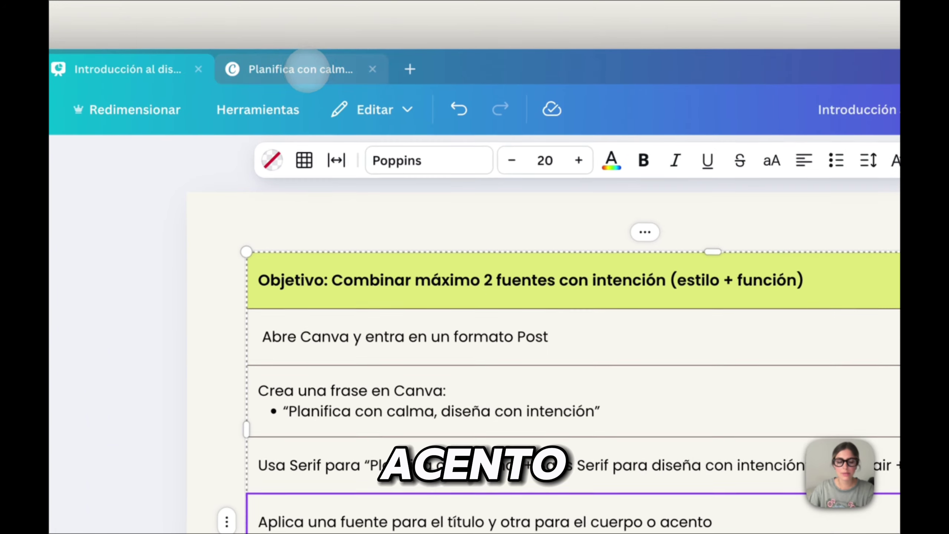
pyautogui.click(312, 71)
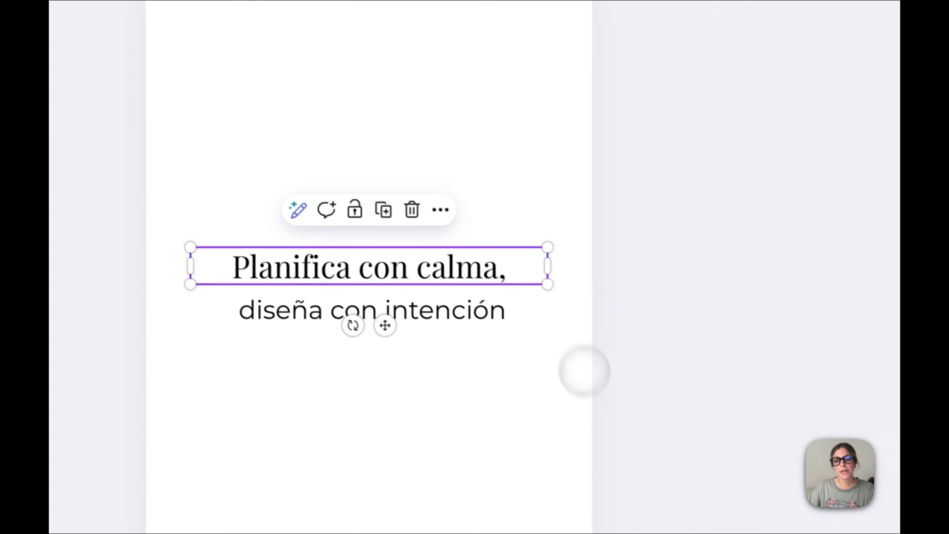
pyautogui.moveTo(598, 408); pyautogui.dragTo(486, 262)
pyautogui.click(663, 365)
pyautogui.moveTo(569, 394); pyautogui.dragTo(515, 329)
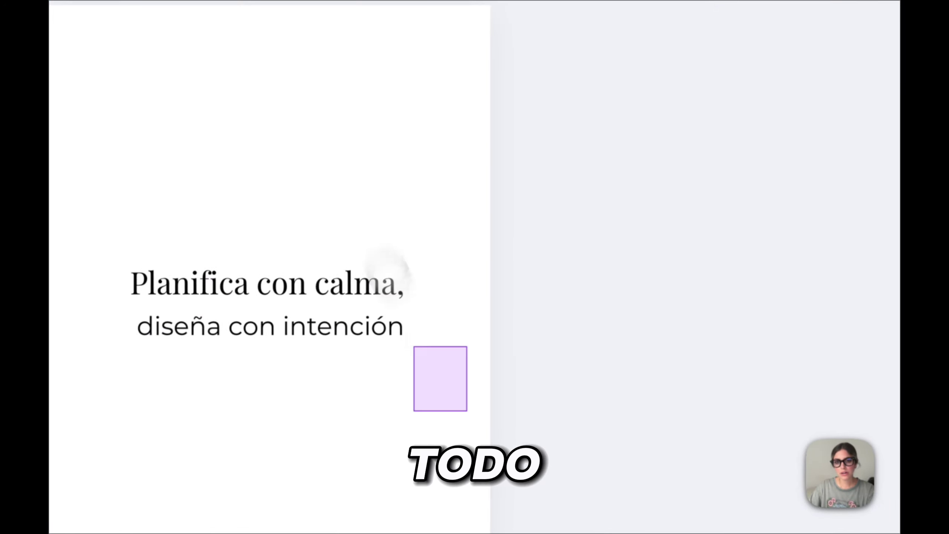
pyautogui.moveTo(388, 273); pyautogui.dragTo(377, 288)
pyautogui.click(631, 321)
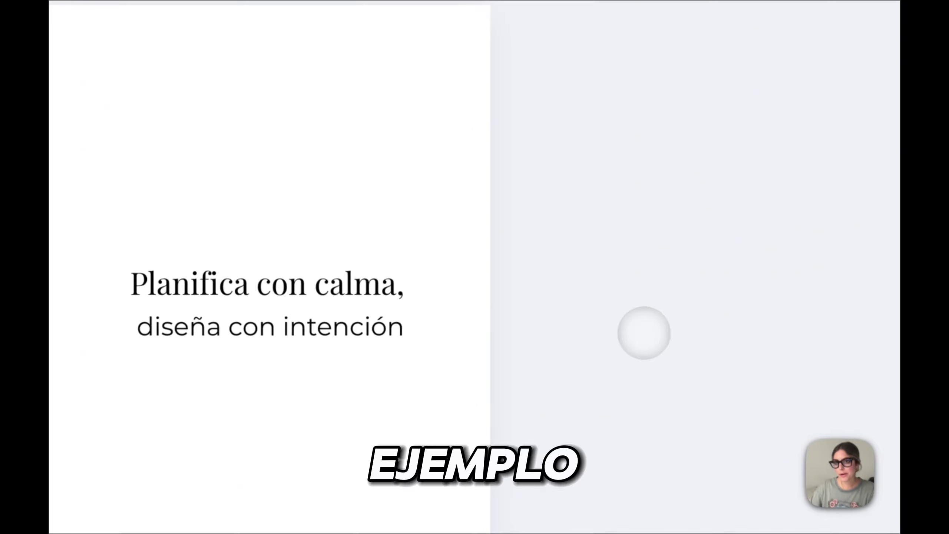
# Step: Duplicate the "Planifica con calma," line near the top of the post and retype the copy as "La frase del dia"
pyautogui.moveTo(311, 235); pyautogui.dragTo(296, 121)
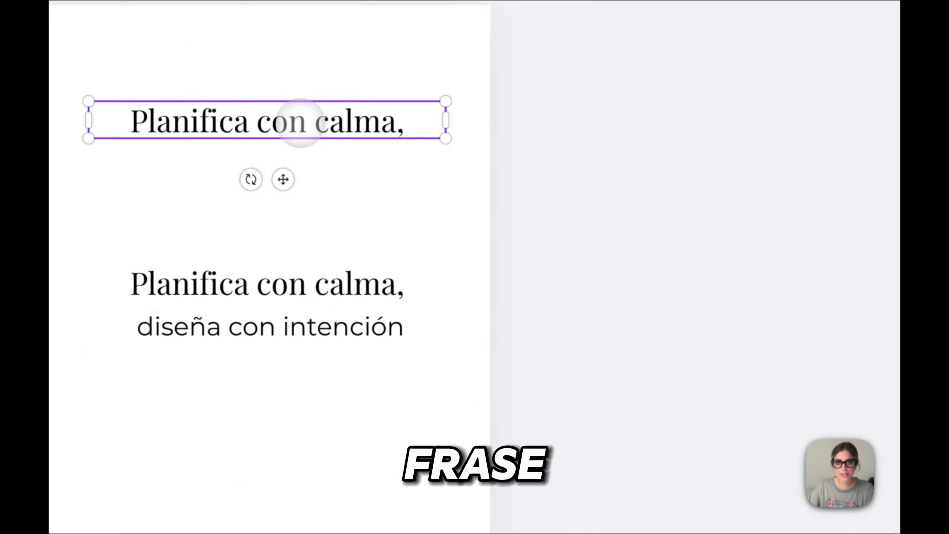
pyautogui.doubleClick(300, 124)
pyautogui.write('L')
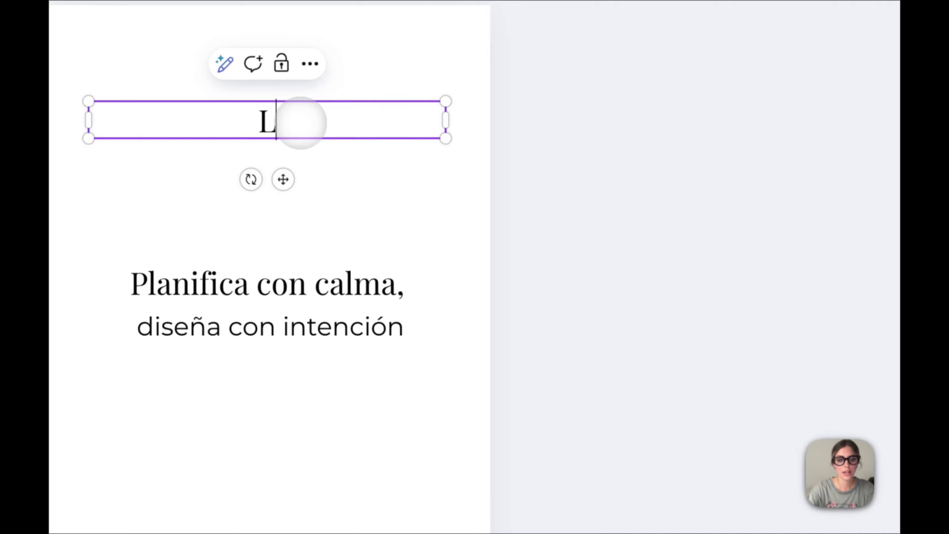
pyautogui.write('a frase del día')
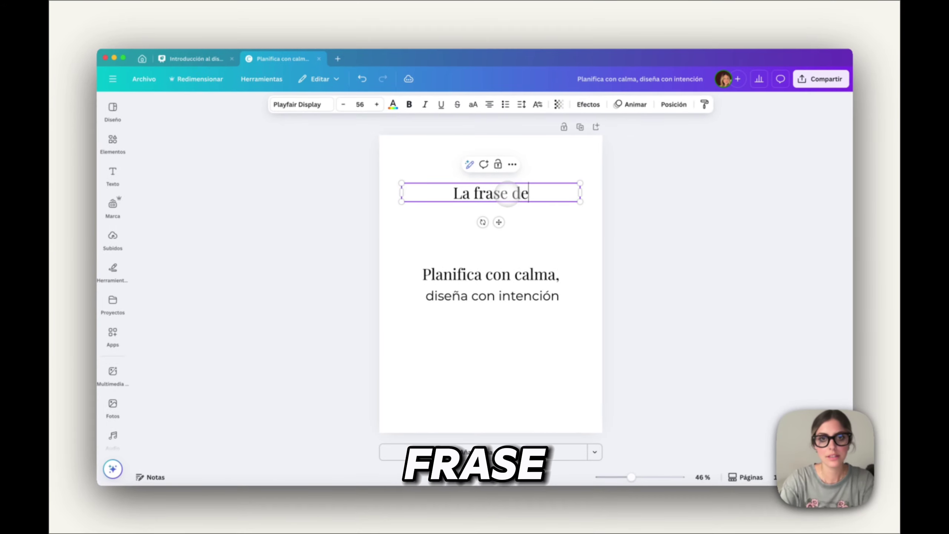
pyautogui.click(517, 209)
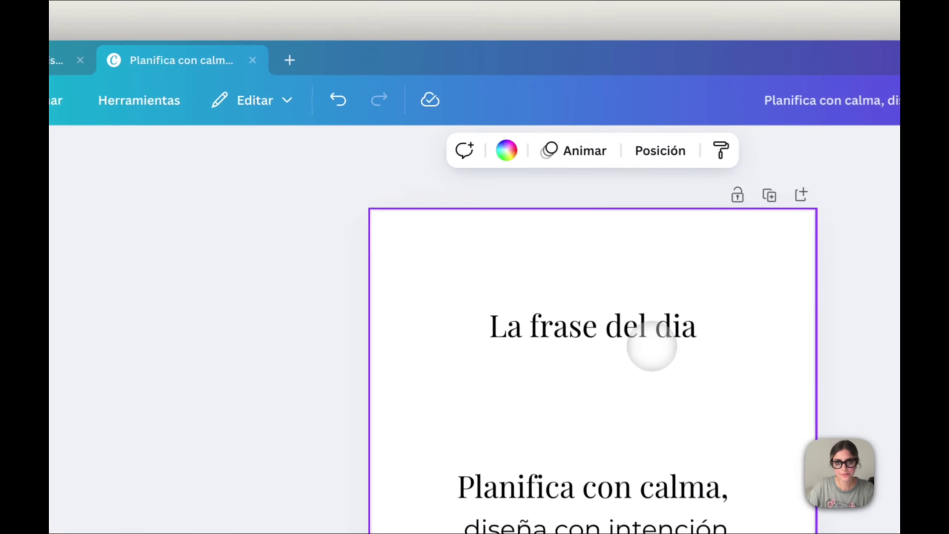
# Step: Copy the text style of the "Planifica con calma," line onto the "La frase del dia" title
pyautogui.click(512, 192)
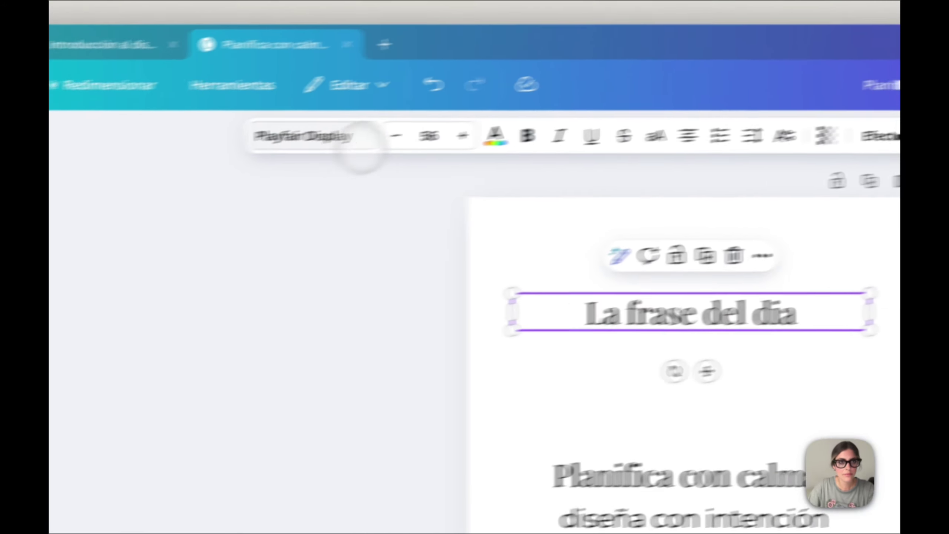
pyautogui.click(360, 146)
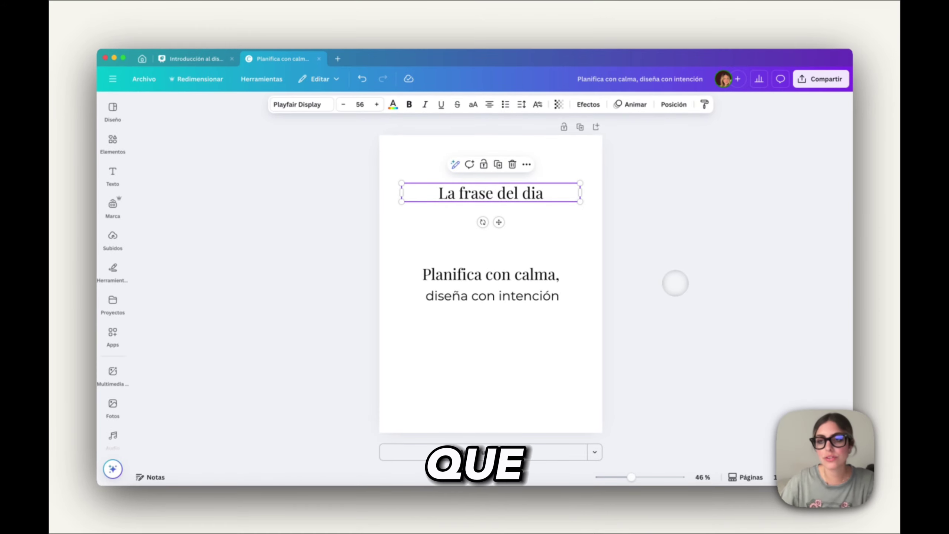
pyautogui.click(485, 277)
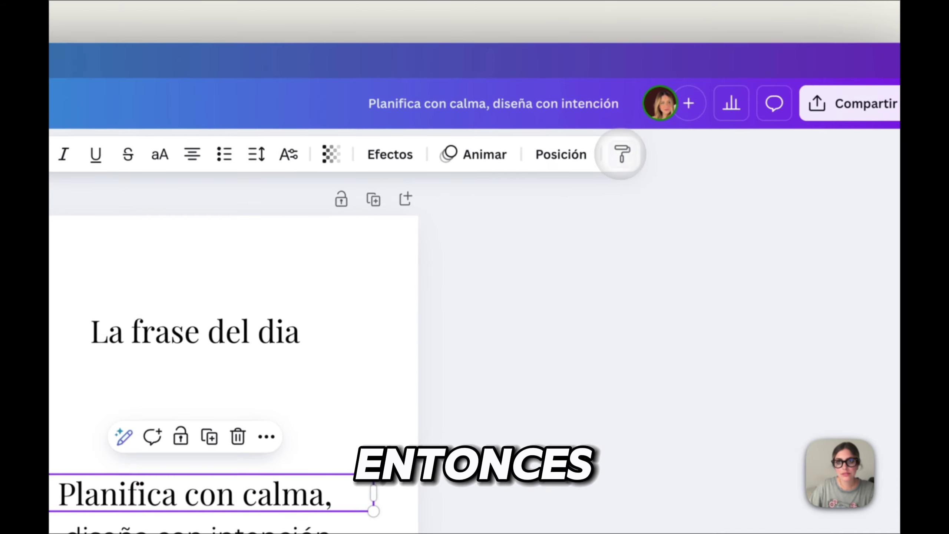
pyautogui.click(622, 154)
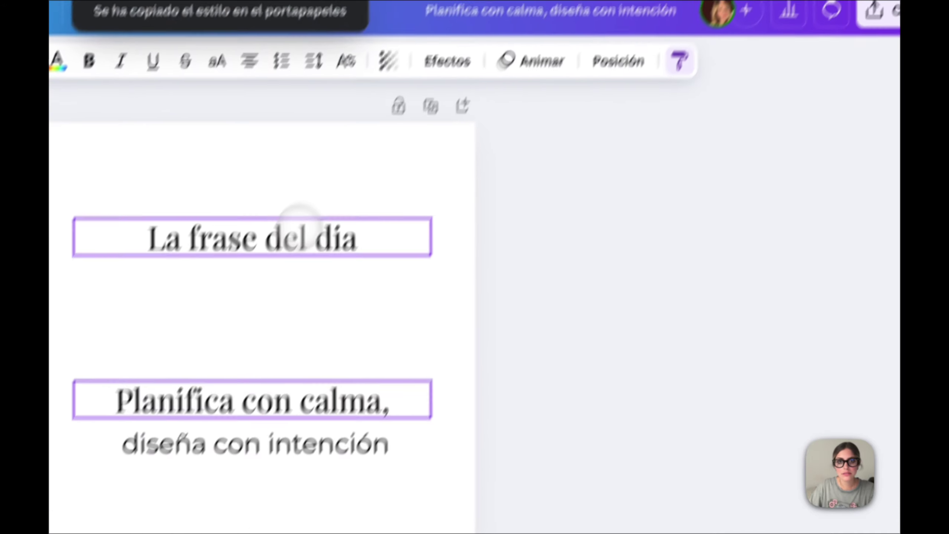
pyautogui.click(241, 324)
pyautogui.click(447, 312)
# Step: Copy the Montserrat text style of "diseña con intención" onto the "Planifica con calma," line
pyautogui.click(292, 393)
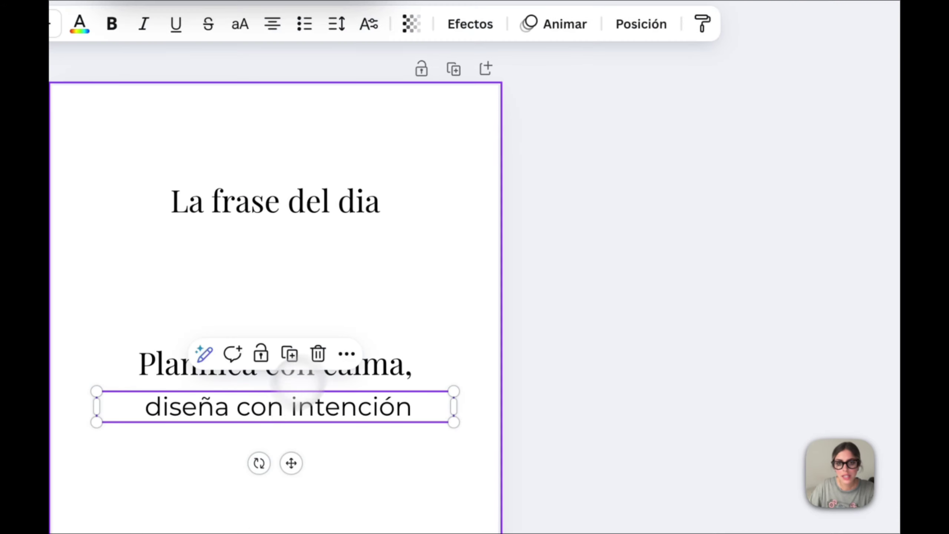
pyautogui.click(702, 23)
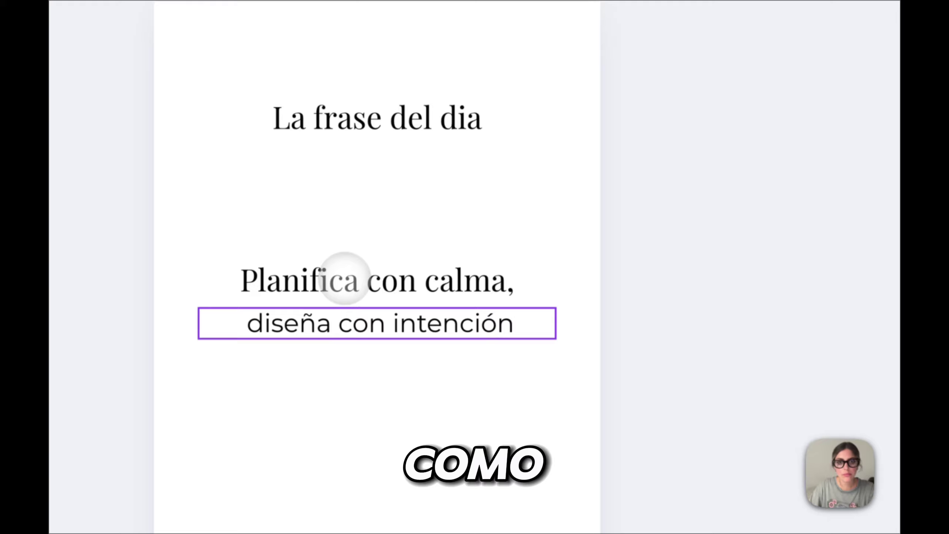
pyautogui.click(345, 278)
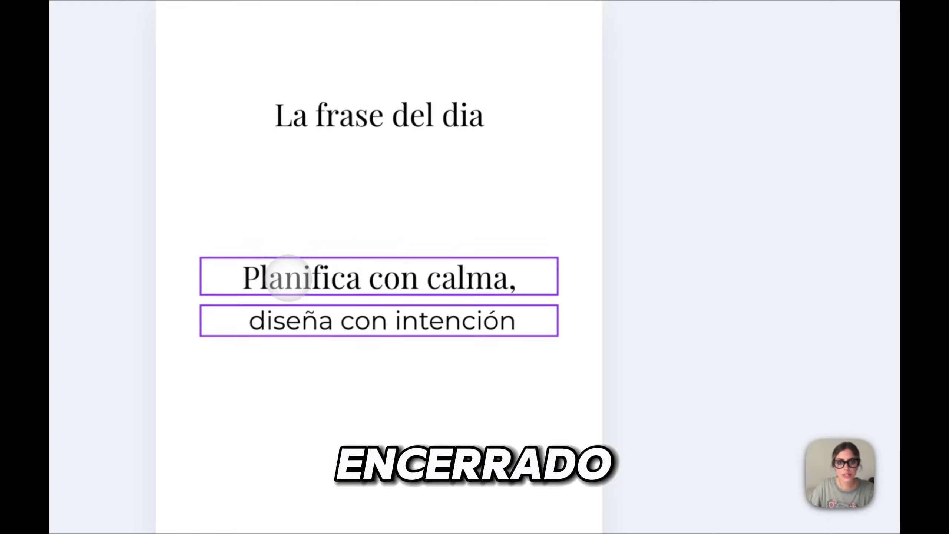
# Step: Close the gap between the two Montserrat phrase lines and shift the pair slightly up
pyautogui.moveTo(452, 277); pyautogui.dragTo(424, 296)
pyautogui.moveTo(390, 402); pyautogui.dragTo(346, 280)
pyautogui.moveTo(329, 341); pyautogui.dragTo(329, 332)
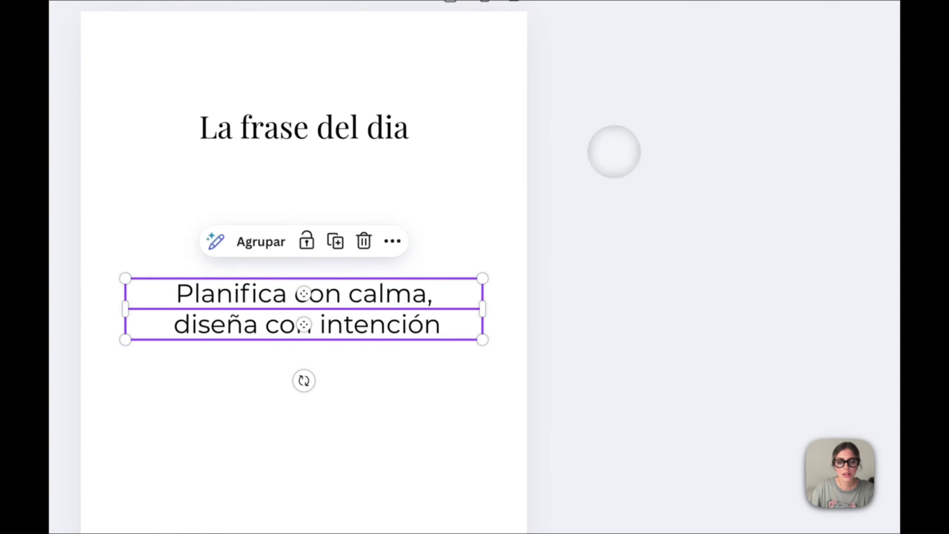
pyautogui.click(615, 151)
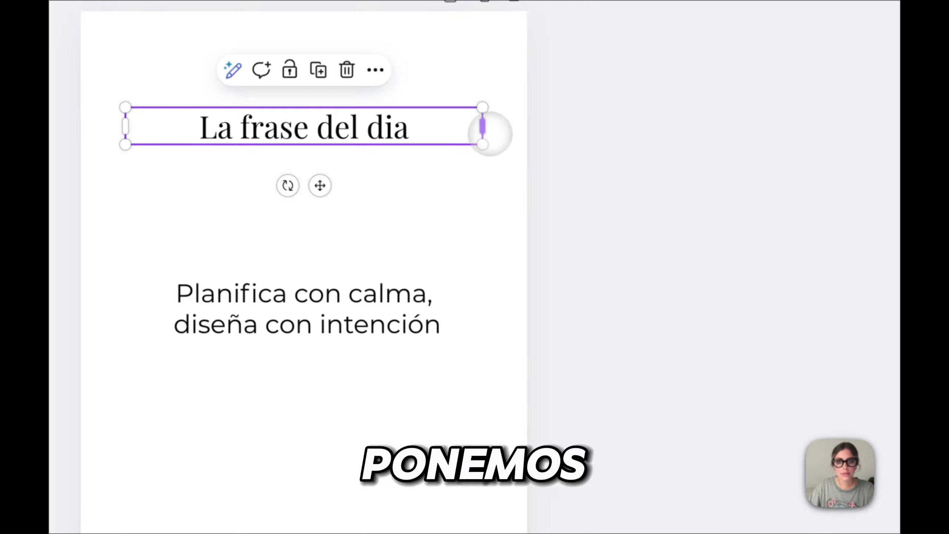
# Step: Enlarge the "La frase del dia" title to nearly the width of its text box and open the "Planifica con calma," line for editing
pyautogui.moveTo(490, 134); pyautogui.dragTo(480, 181)
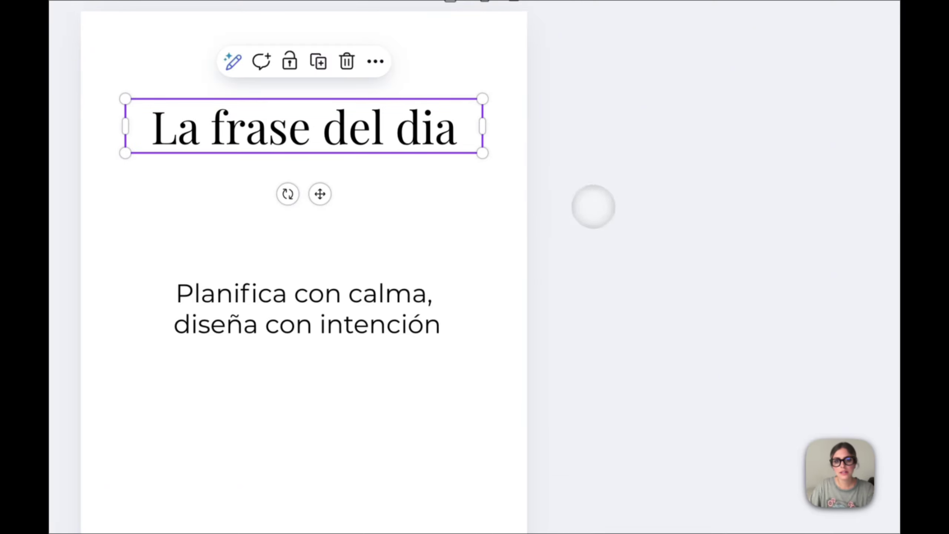
pyautogui.moveTo(372, 453); pyautogui.dragTo(324, 245)
pyautogui.moveTo(382, 160); pyautogui.dragTo(385, 168)
pyautogui.moveTo(392, 235); pyautogui.dragTo(397, 255)
pyautogui.click(504, 339)
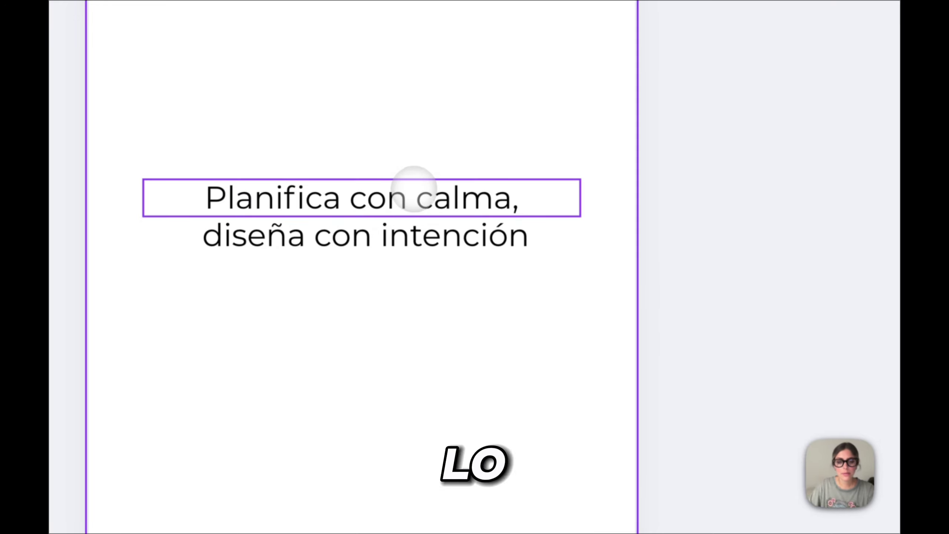
pyautogui.click(450, 219)
pyautogui.click(432, 196)
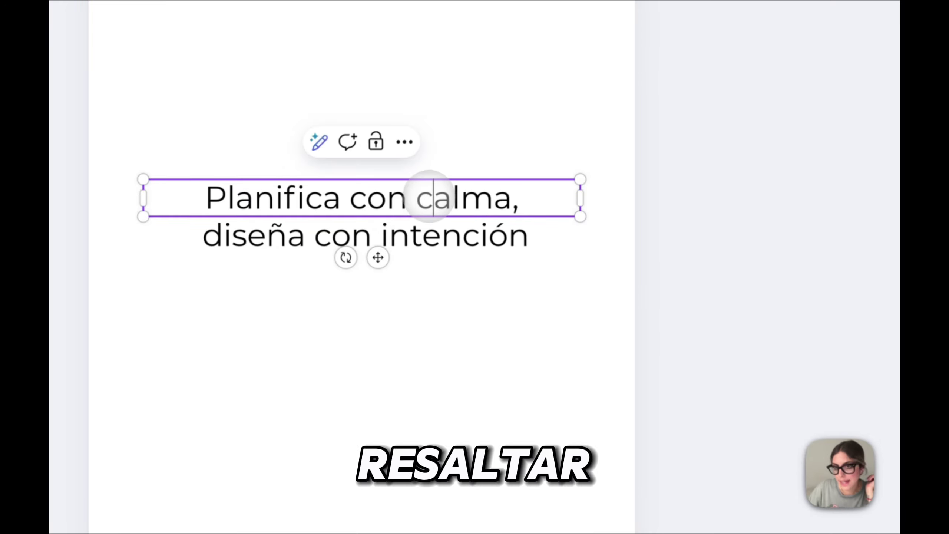
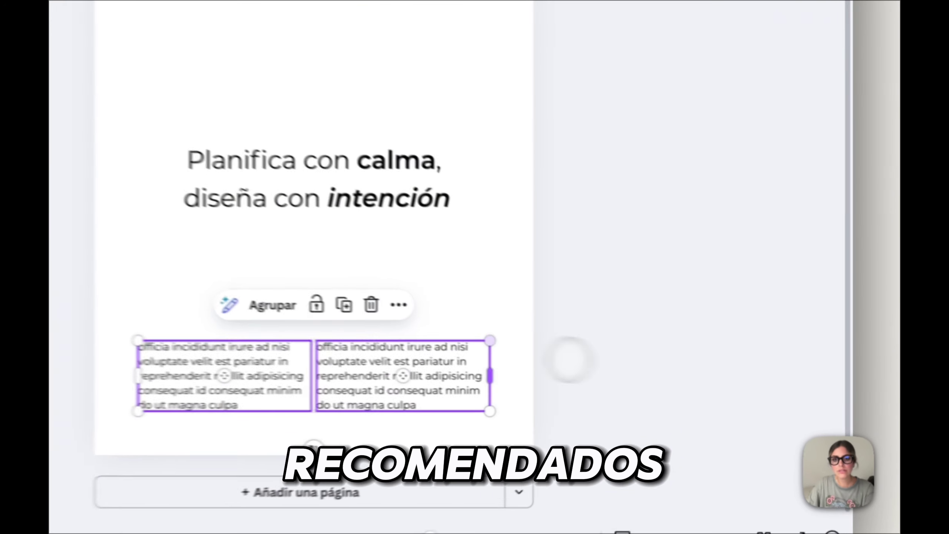
# Step: Examine how the two placeholder paragraphs line up with each other, the title and the page margins
pyautogui.click(728, 382)
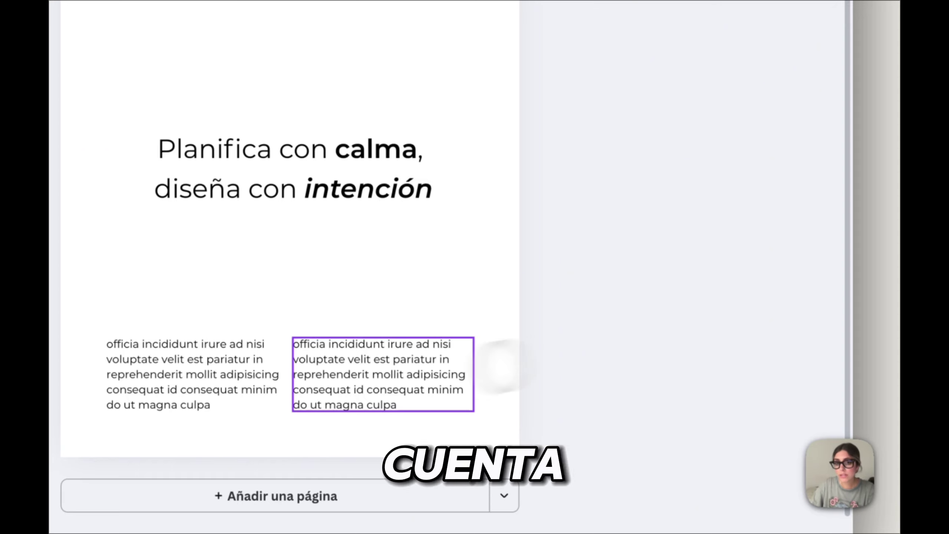
pyautogui.click(375, 344)
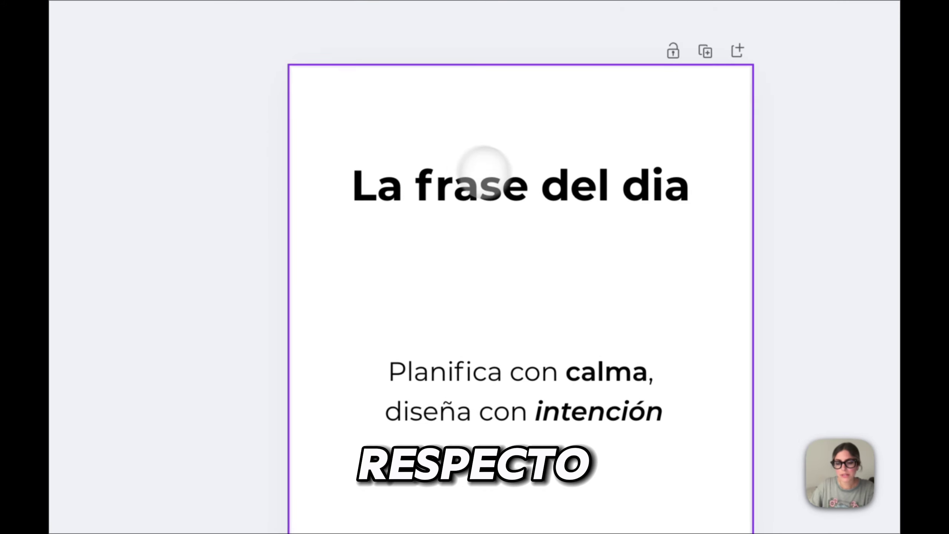
pyautogui.click(298, 277)
pyautogui.click(501, 374)
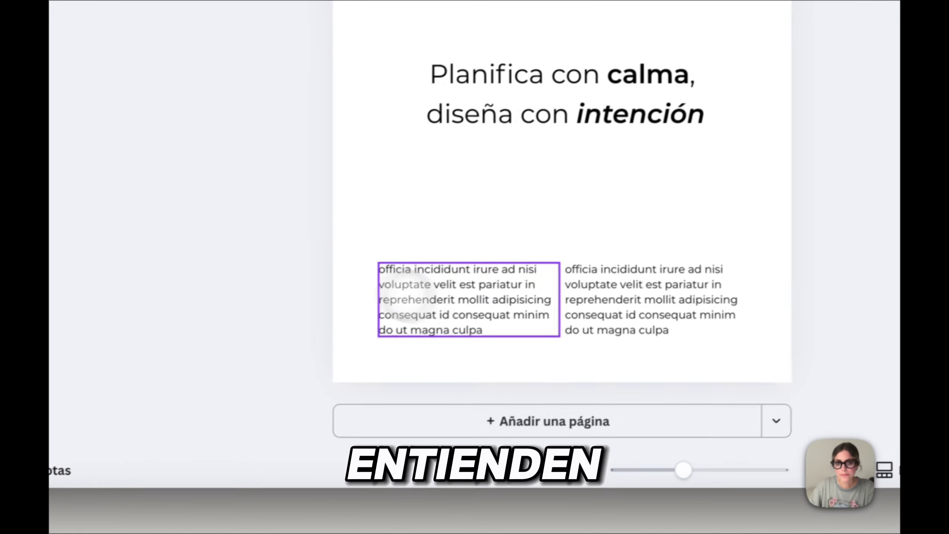
pyautogui.moveTo(174, 404); pyautogui.dragTo(495, 497)
pyautogui.moveTo(619, 309); pyautogui.dragTo(830, 279)
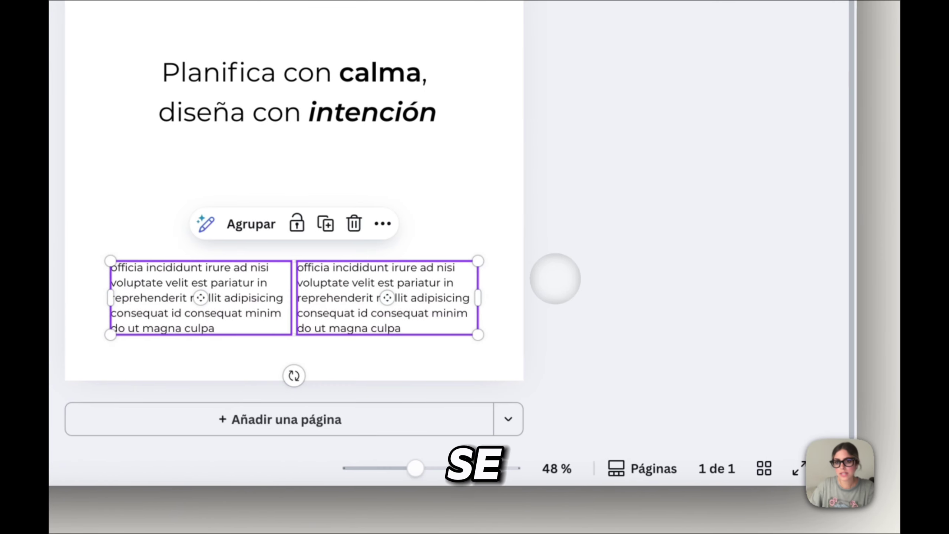
pyautogui.click(830, 279)
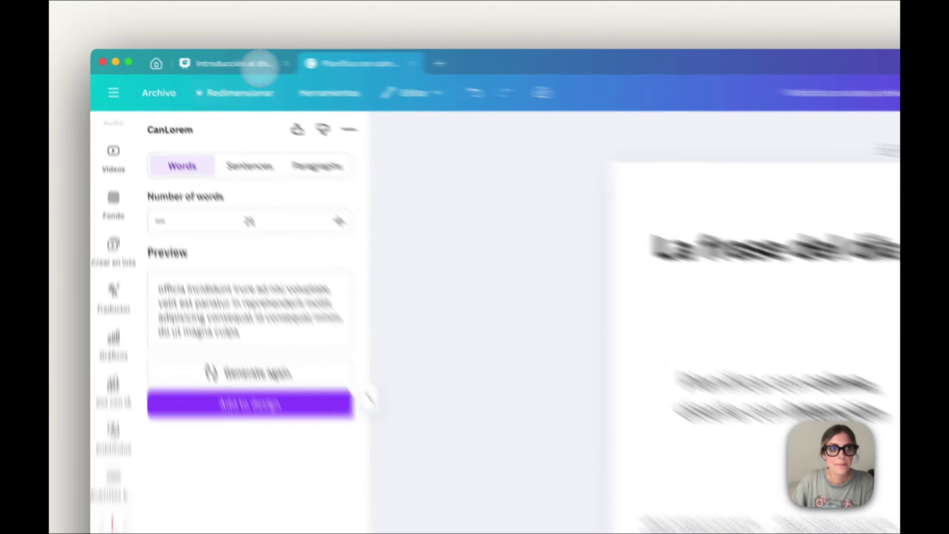
# Step: Check the spacing exercise in the presentation and set the left placeholder paragraph's line spacing to 1.92 in the post
pyautogui.click(202, 58)
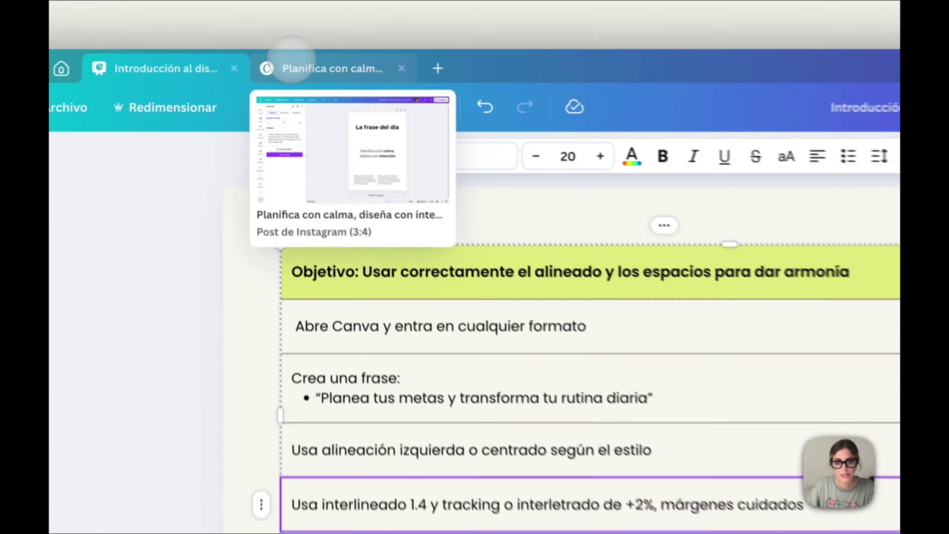
pyautogui.click(263, 57)
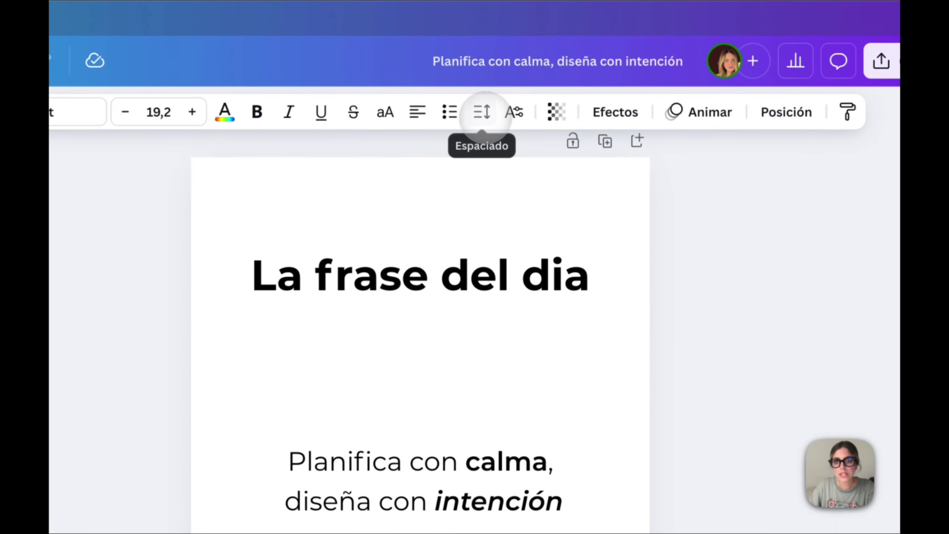
pyautogui.click(482, 112)
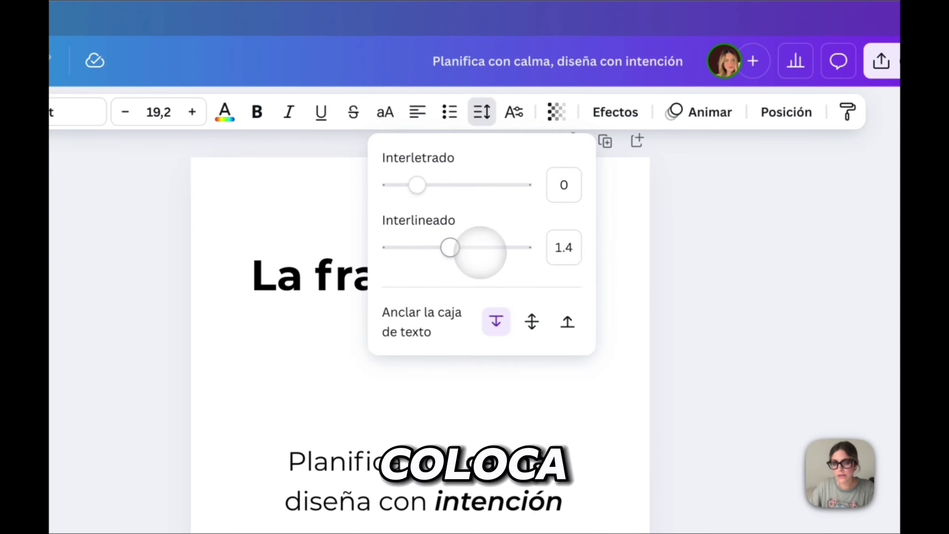
pyautogui.moveTo(454, 247); pyautogui.dragTo(458, 248)
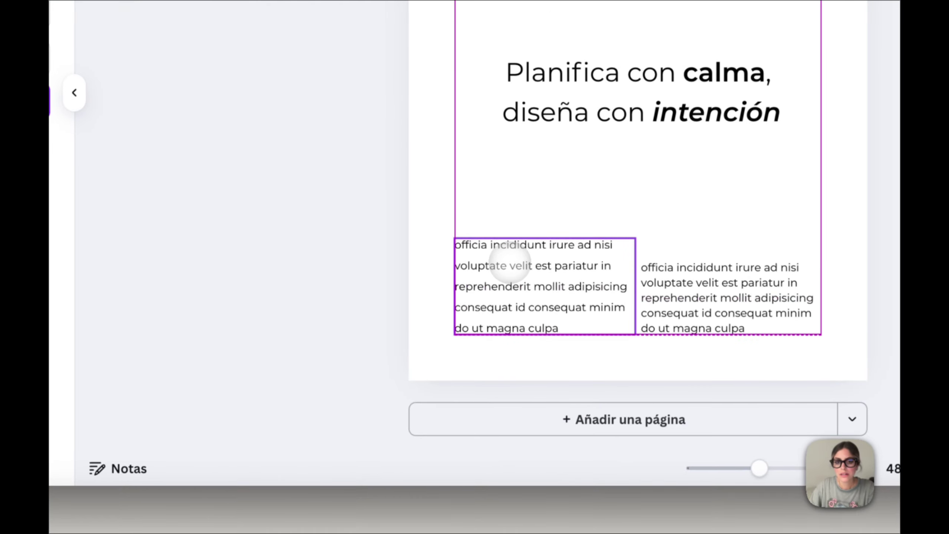
pyautogui.click(341, 251)
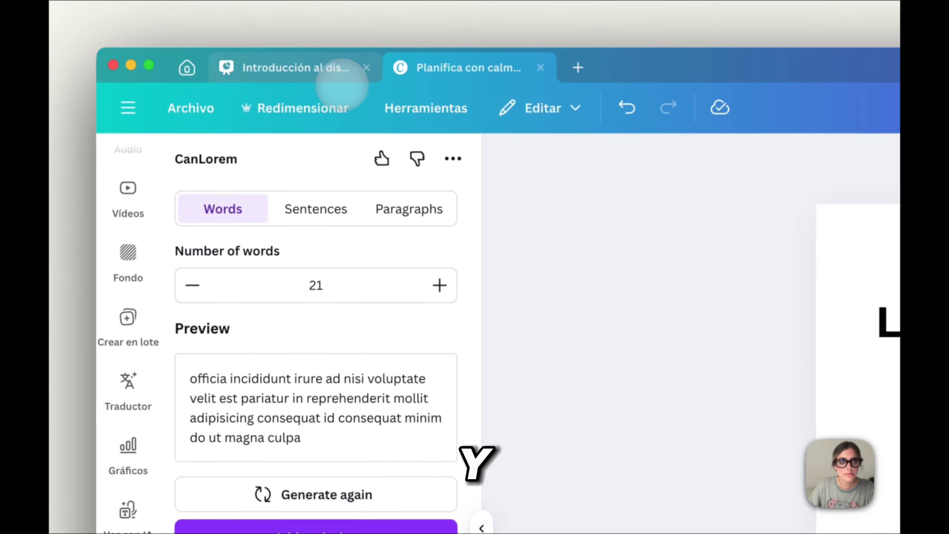
# Step: Reread the spacing exercise in the presentation and try adjusting the left placeholder paragraph's letter spacing in the post
pyautogui.click(299, 68)
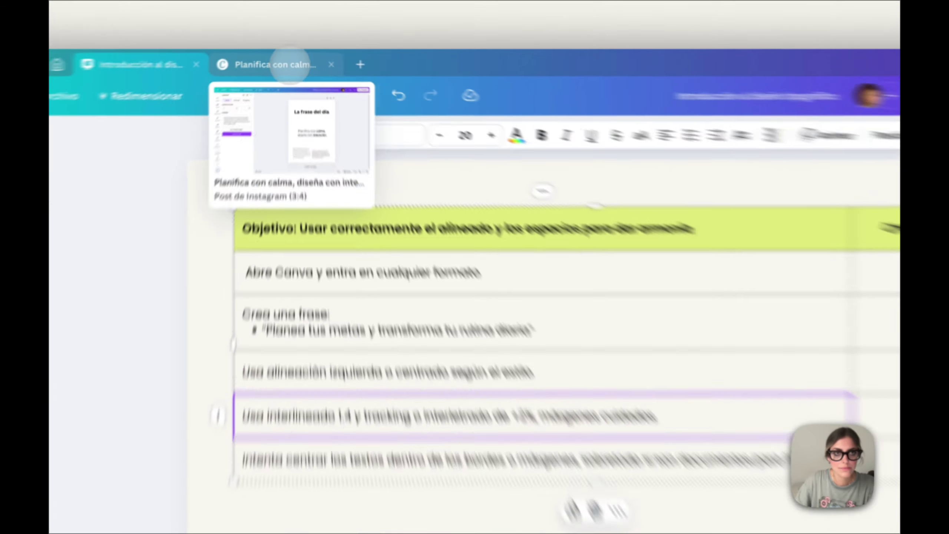
pyautogui.click(283, 58)
pyautogui.click(394, 398)
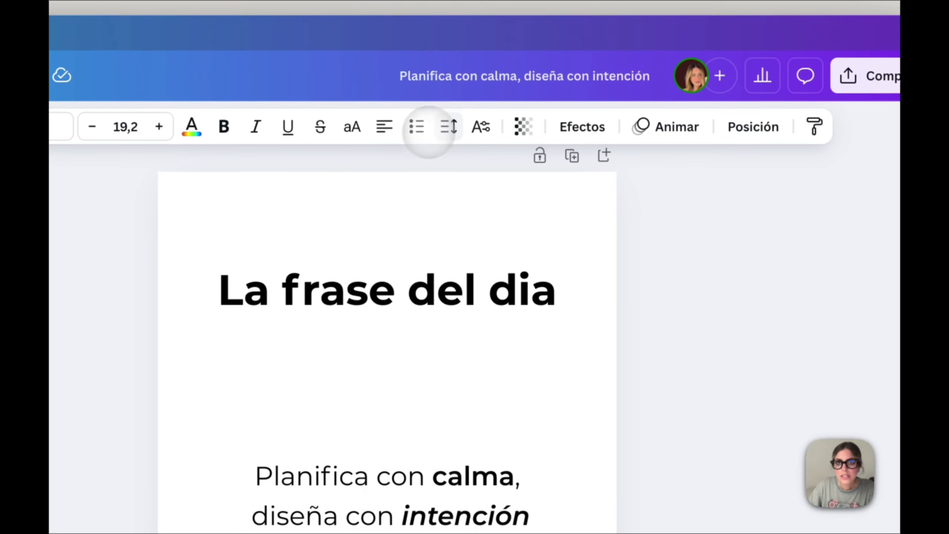
pyautogui.click(447, 128)
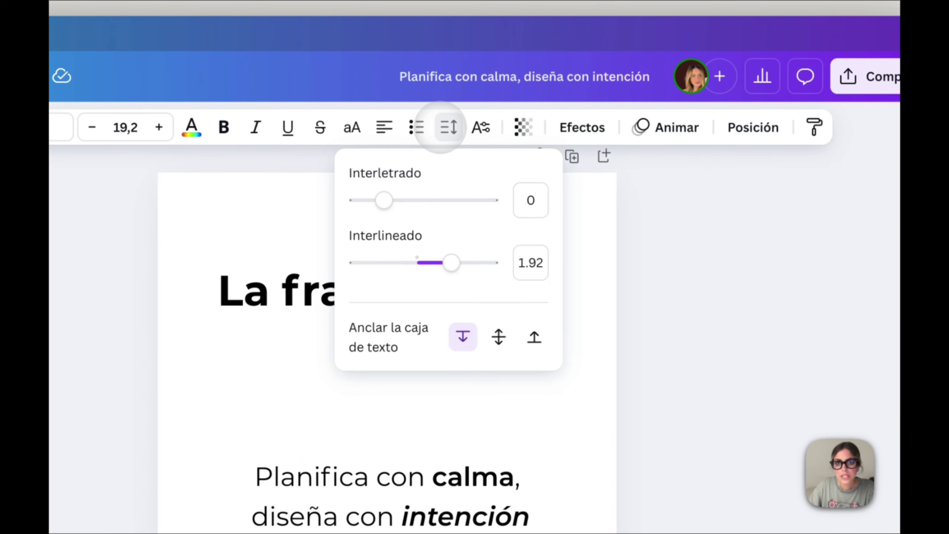
pyautogui.click(384, 201)
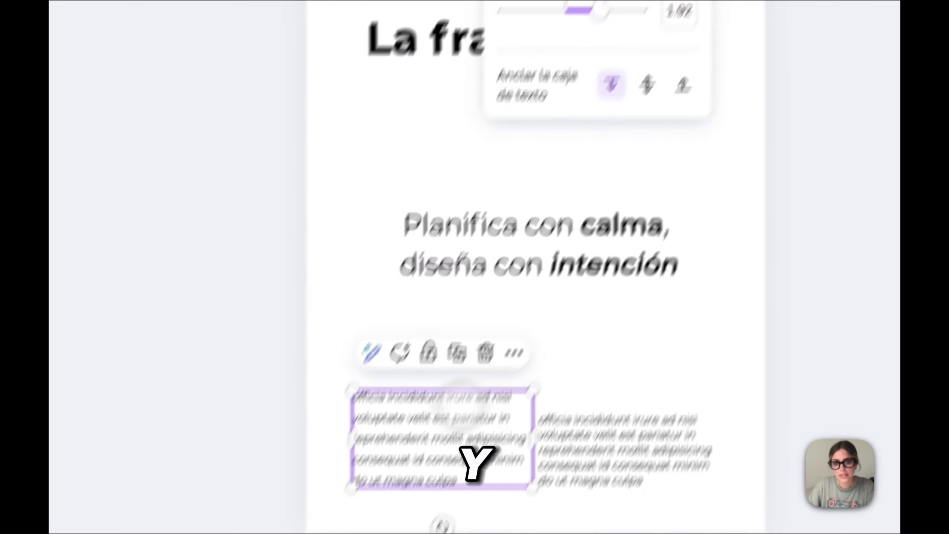
pyautogui.click(322, 373)
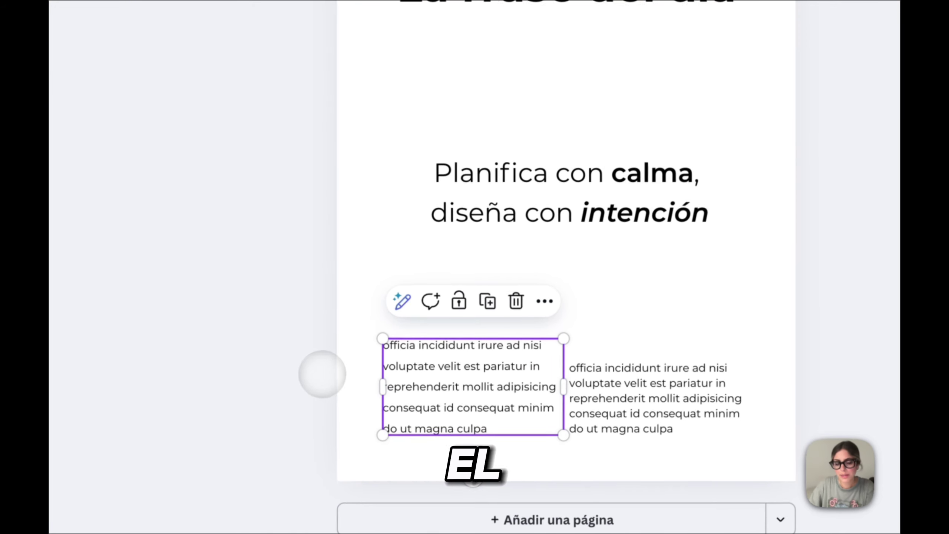
# Step: Hide the side panel and set the left placeholder paragraph's letter spacing to 2
pyautogui.scroll(5, 333, 386)
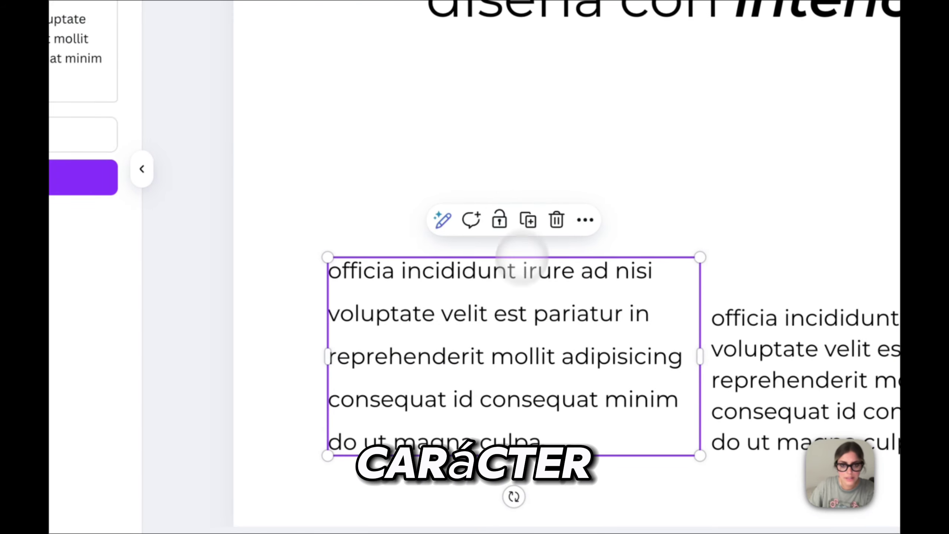
pyautogui.scroll(3, 492, 314)
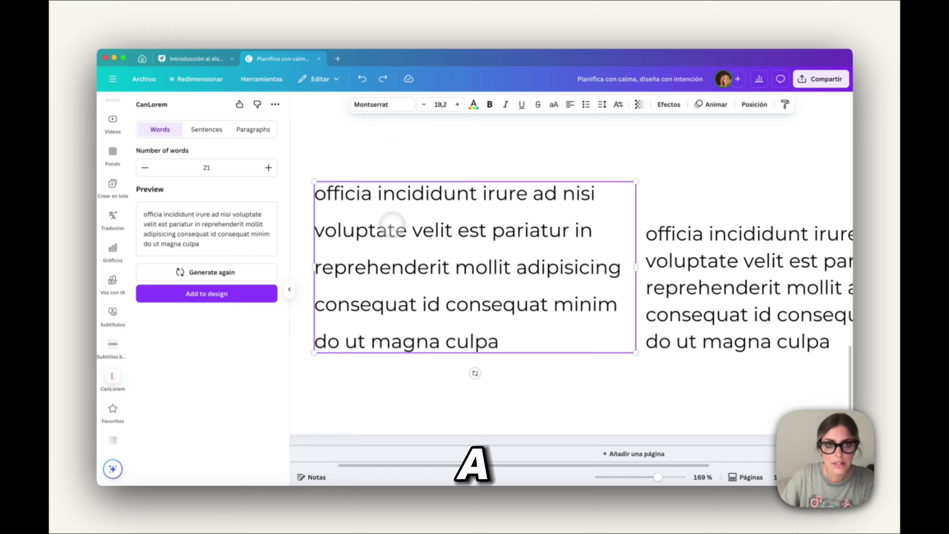
pyautogui.scroll(3, 384, 204)
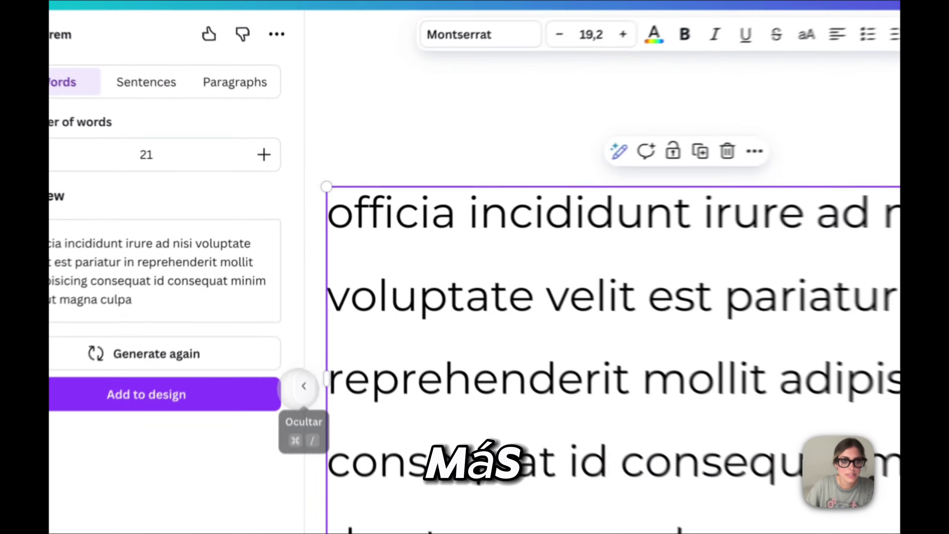
pyautogui.click(289, 289)
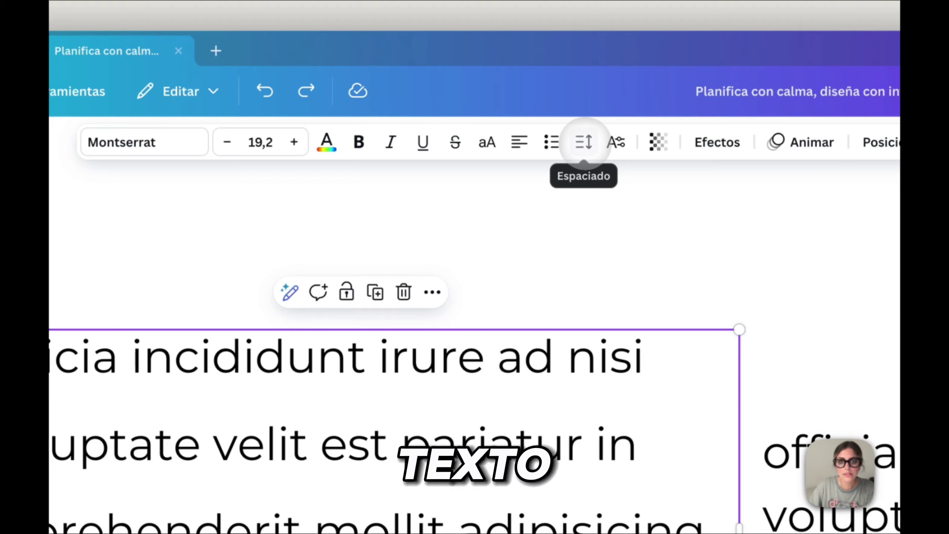
pyautogui.click(584, 142)
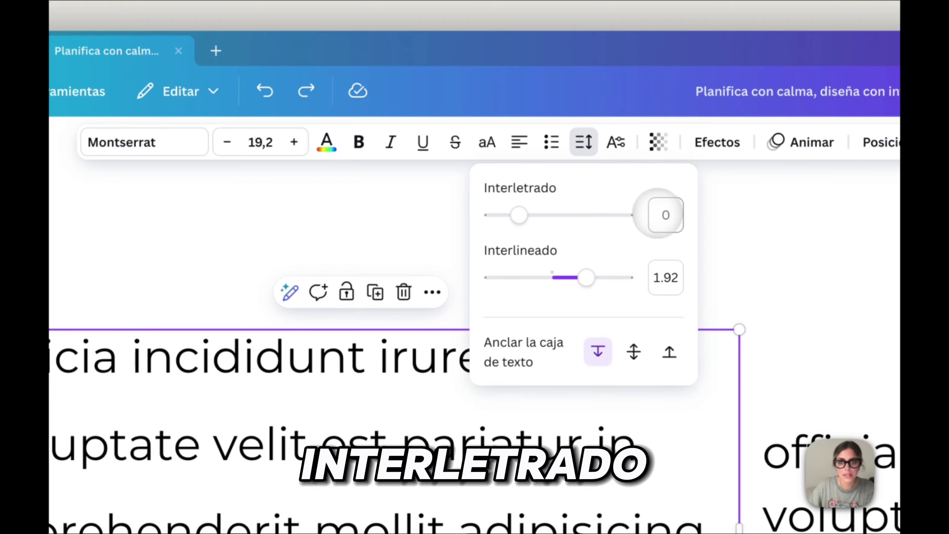
pyautogui.write('2')
pyautogui.press('Return')
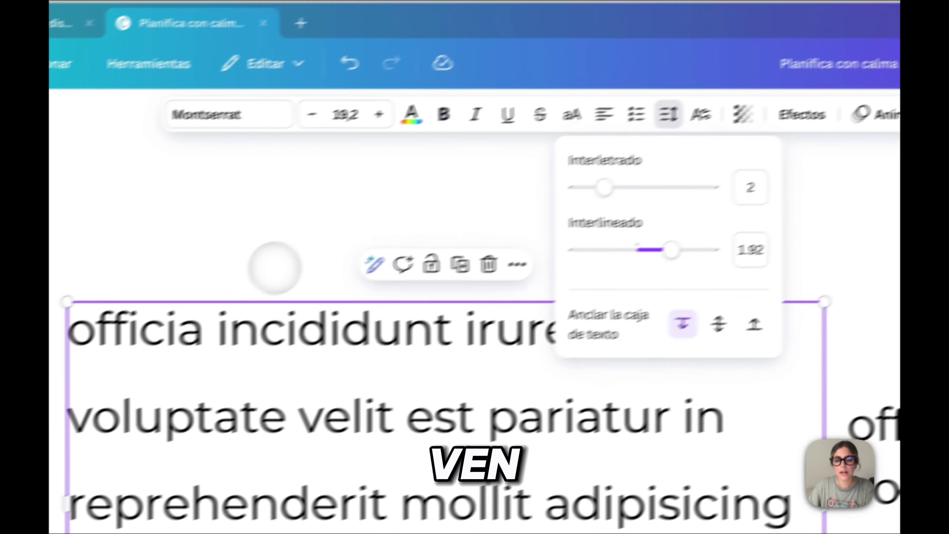
pyautogui.click(191, 292)
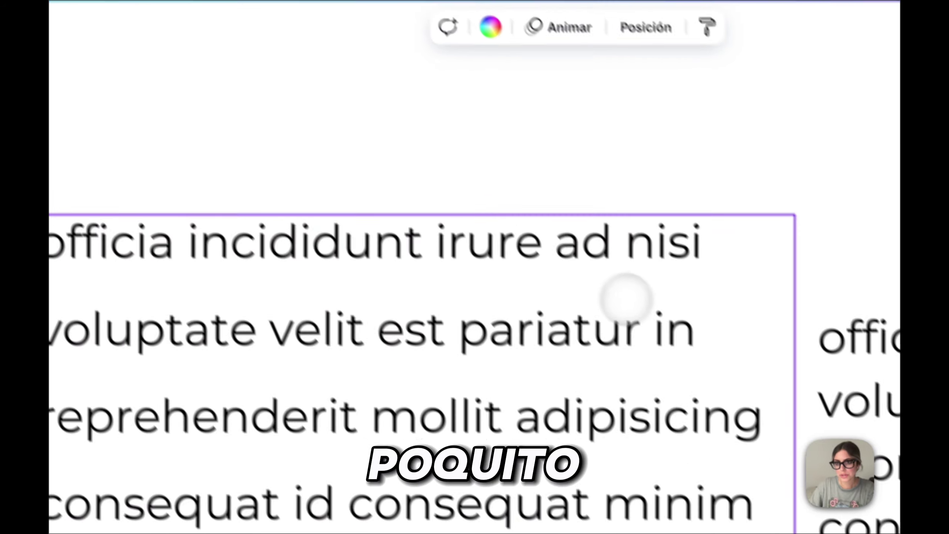
pyautogui.click(468, 243)
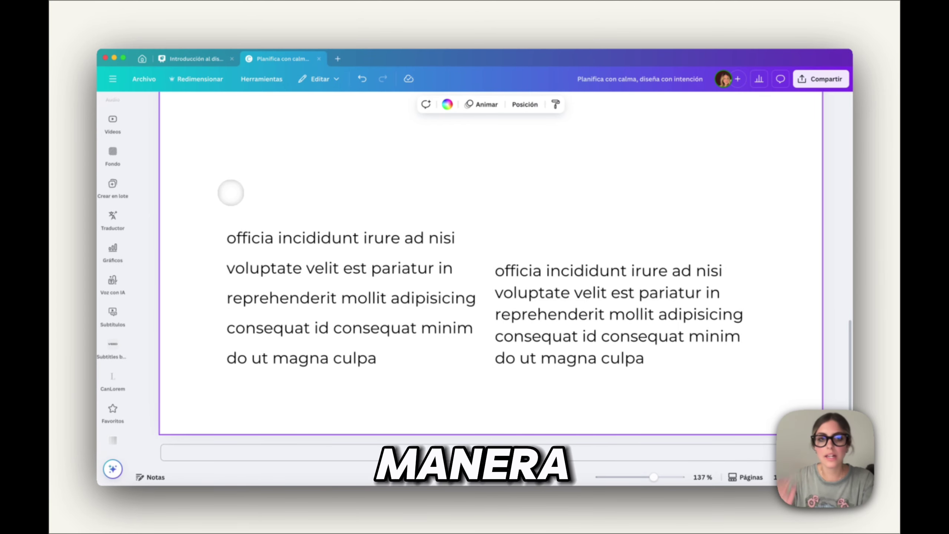
# Step: Try a much wider letter spacing on the left placeholder paragraph and compare it with the right one
pyautogui.click(296, 236)
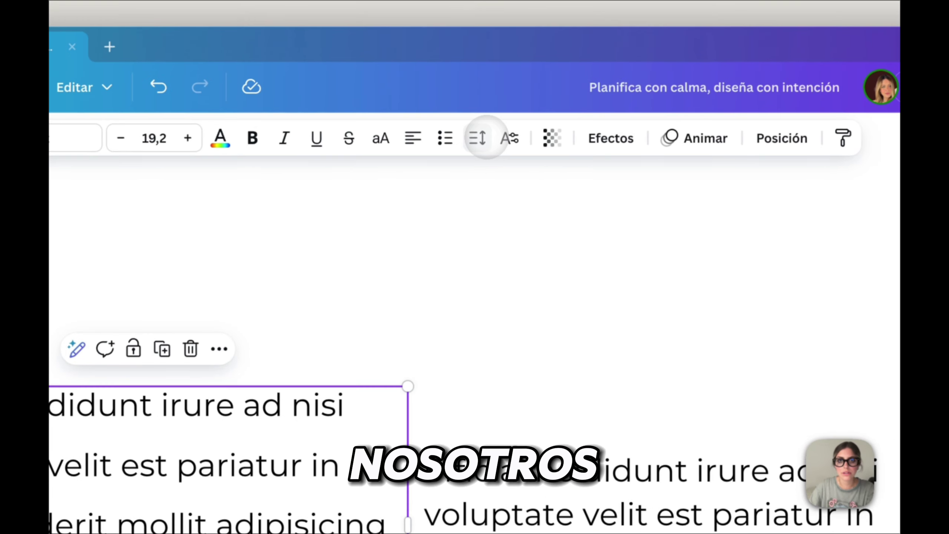
pyautogui.click(478, 138)
pyautogui.moveTo(413, 212); pyautogui.dragTo(438, 212)
pyautogui.click(427, 489)
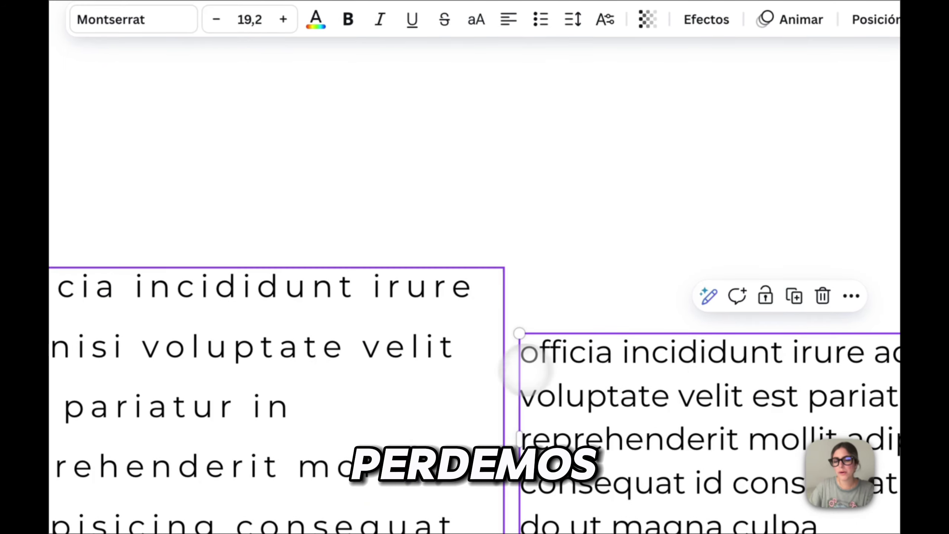
pyautogui.click(253, 464)
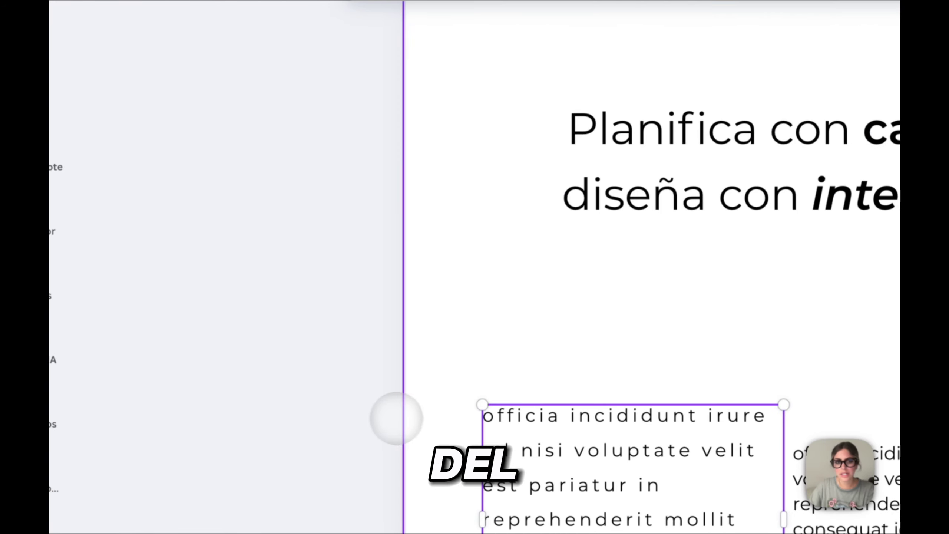
pyautogui.click(390, 418)
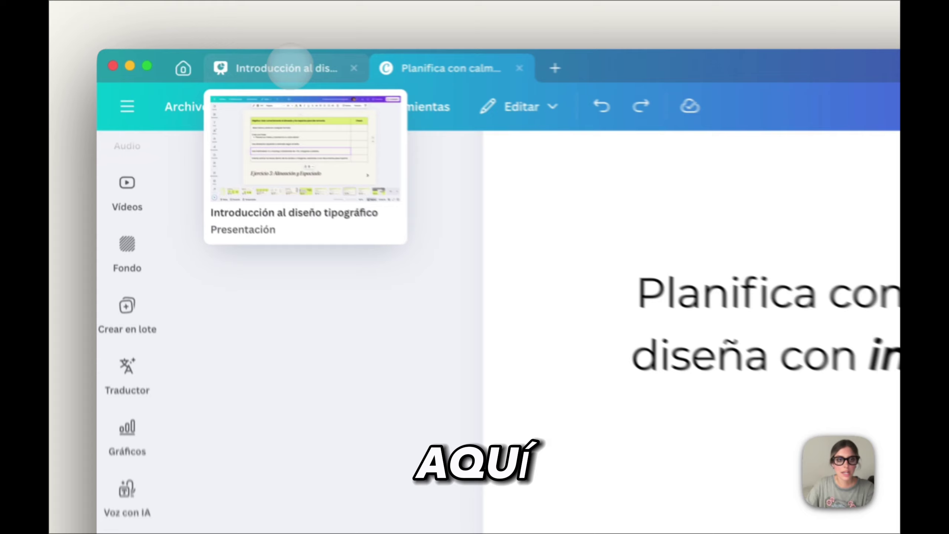
# Step: Review the margin guidance of the alignment exercise against the post, and read the color and weight exercise on presentation page 19
pyautogui.click(194, 59)
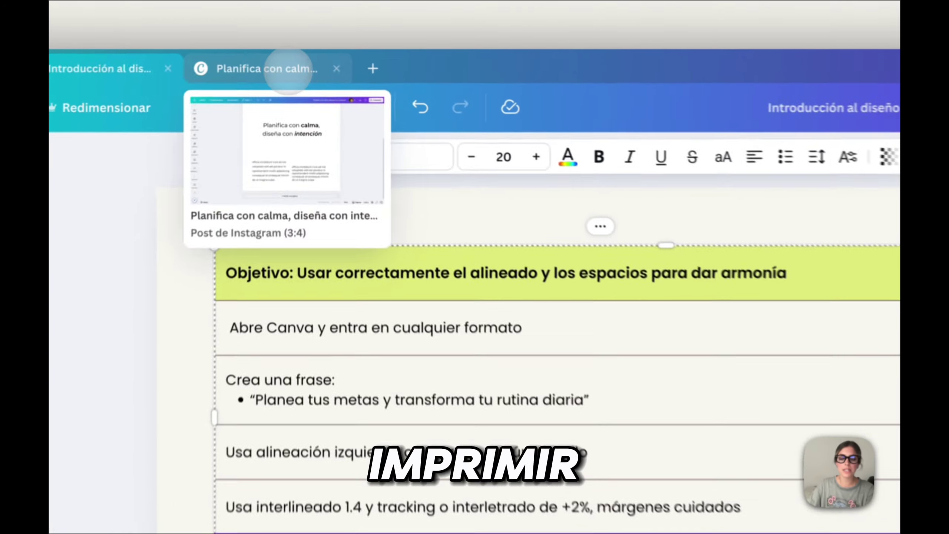
pyautogui.click(280, 58)
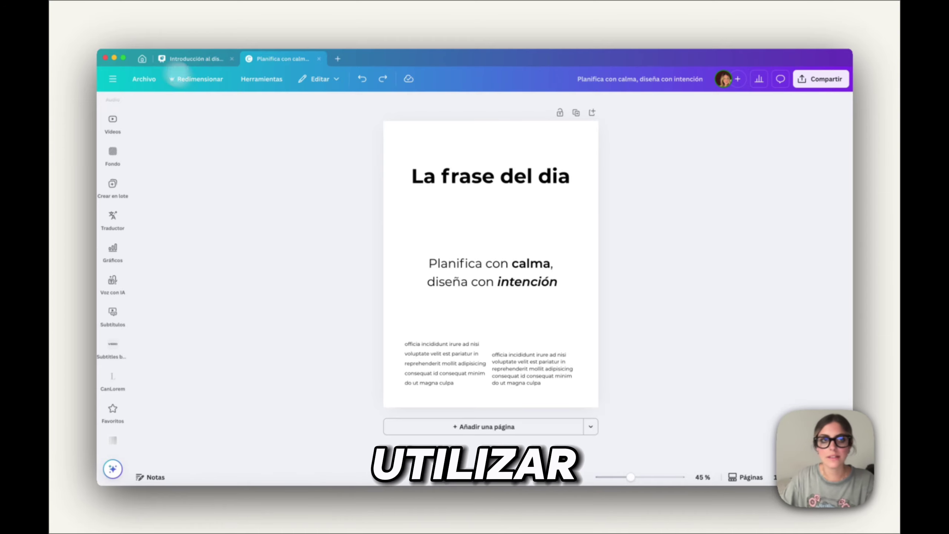
pyautogui.click(209, 60)
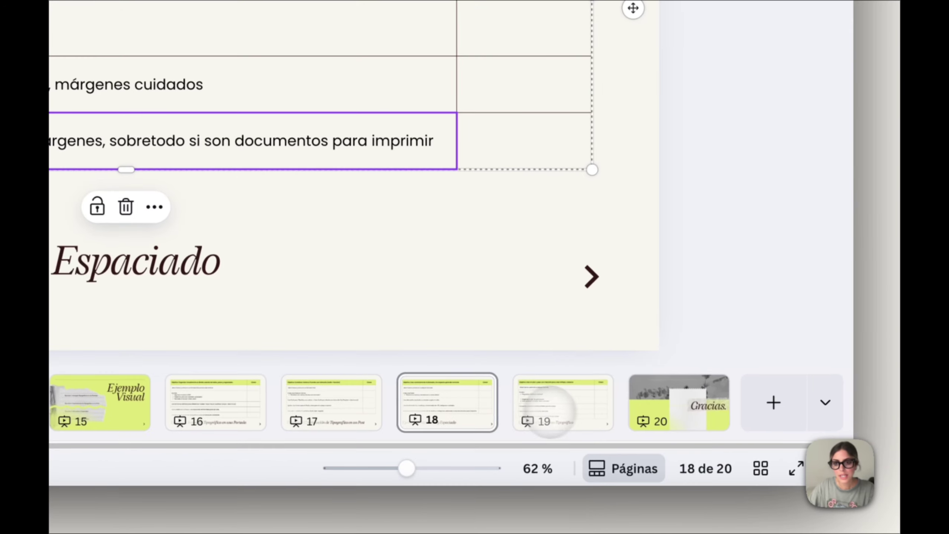
pyautogui.scroll(-2, 710, 206)
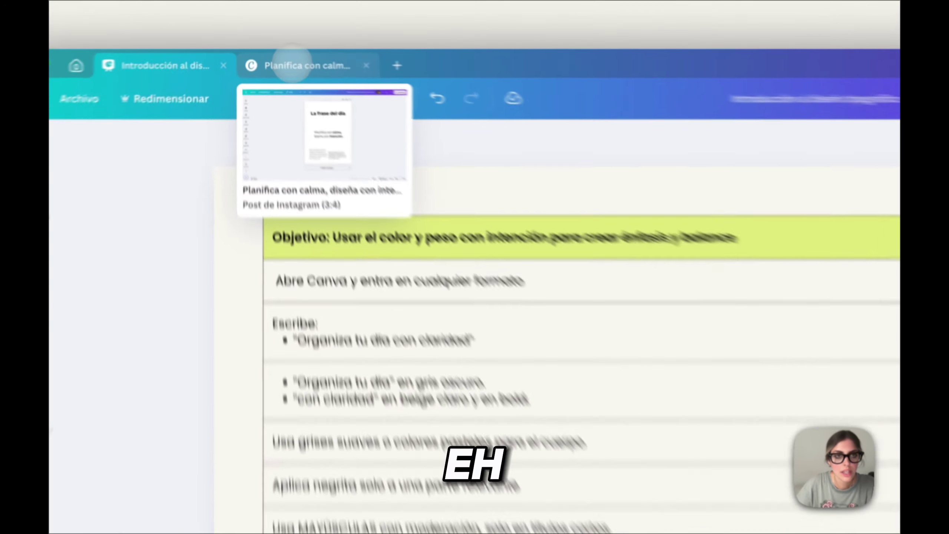
# Step: Delete the title, the "diseña con intención" line and both placeholder paragraphs from the post, keeping only the "Planifica con calma," text box
pyautogui.click(281, 59)
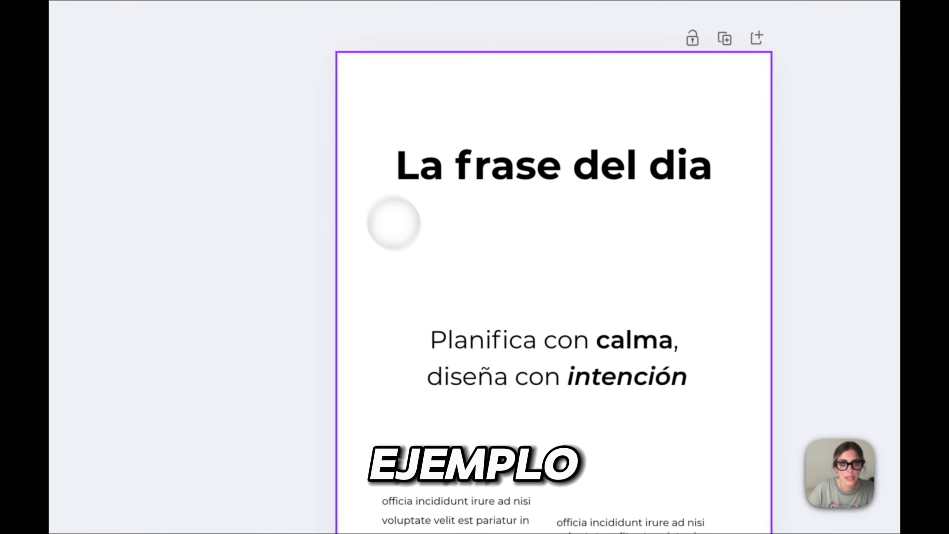
pyautogui.moveTo(341, 133); pyautogui.dragTo(585, 329)
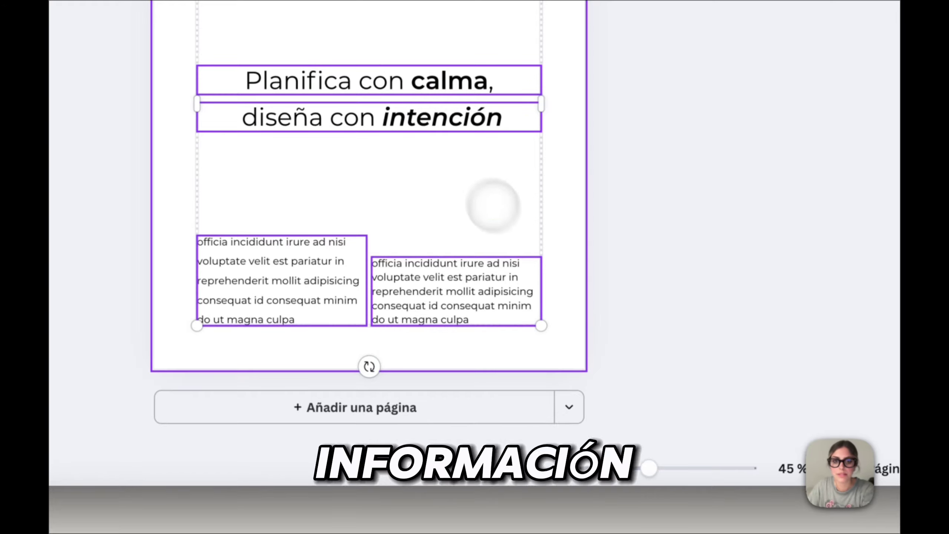
pyautogui.click(466, 186)
pyautogui.moveTo(334, 288); pyautogui.dragTo(655, 368)
pyautogui.press('Delete')
pyautogui.click(354, 117)
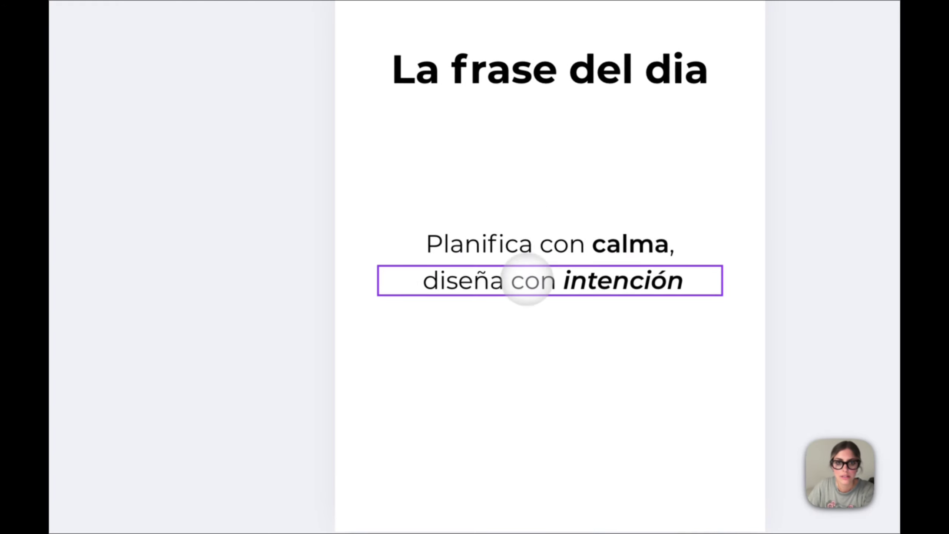
pyautogui.press('Delete')
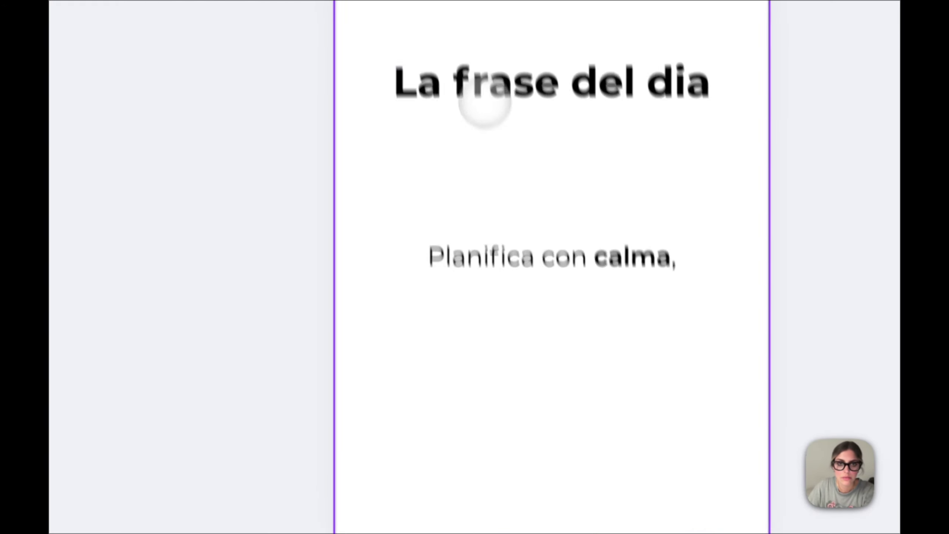
pyautogui.click(485, 94)
pyautogui.press('Delete')
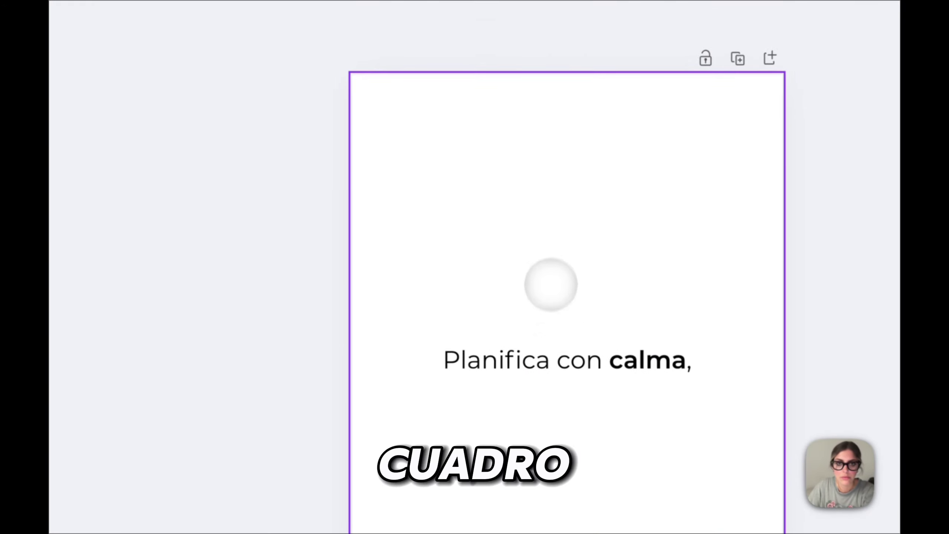
# Step: Copy the phrase "Organiza tu día con claridad" from the color and weight exercise in the presentation
pyautogui.click(542, 255)
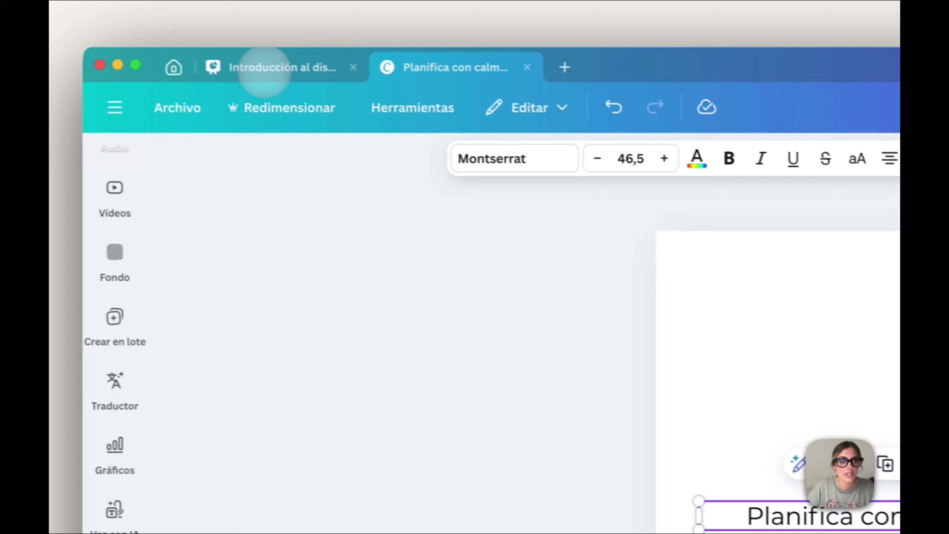
pyautogui.click(258, 66)
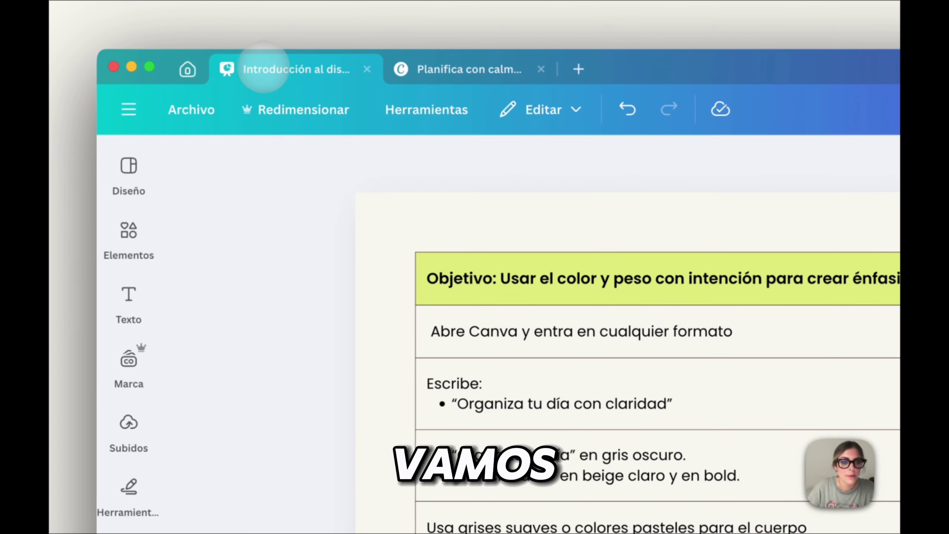
pyautogui.click(396, 402)
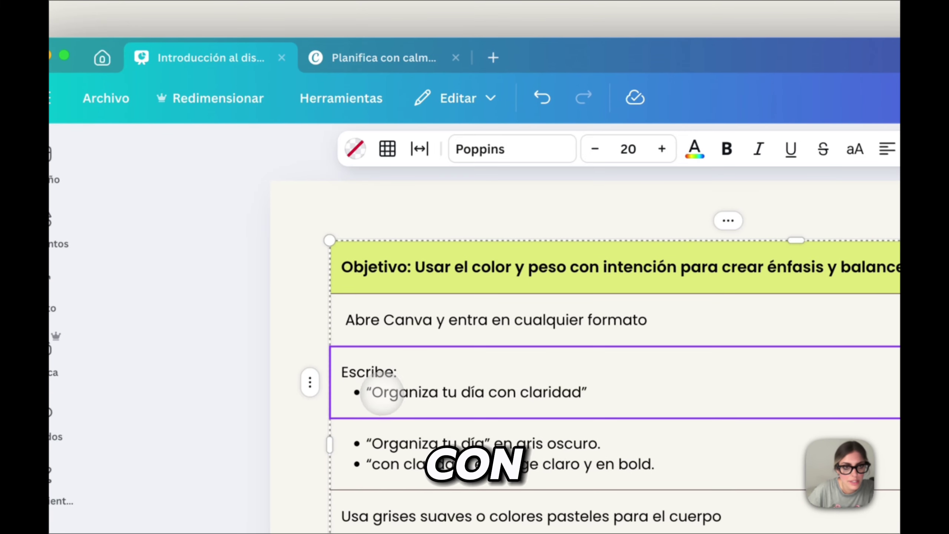
pyautogui.doubleClick(399, 404)
pyautogui.click(399, 393)
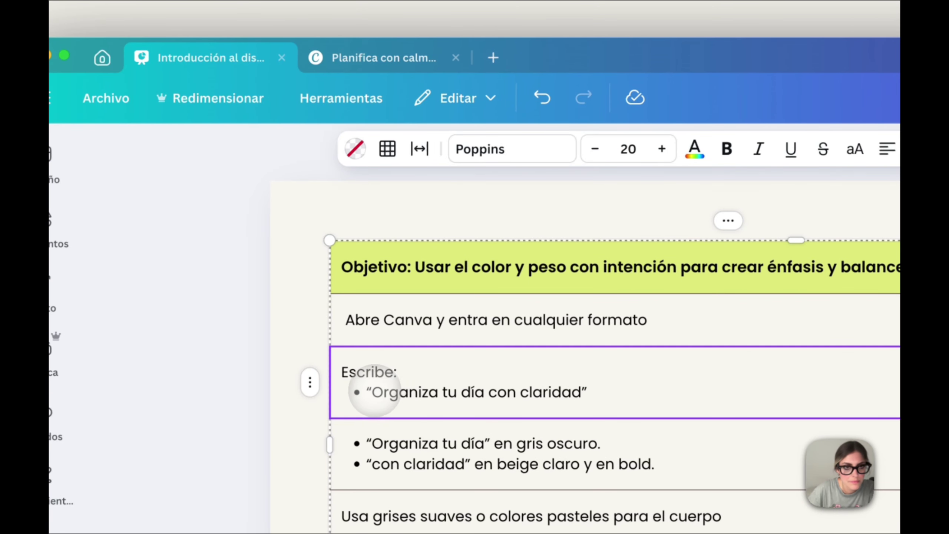
pyautogui.moveTo(465, 392); pyautogui.dragTo(574, 403)
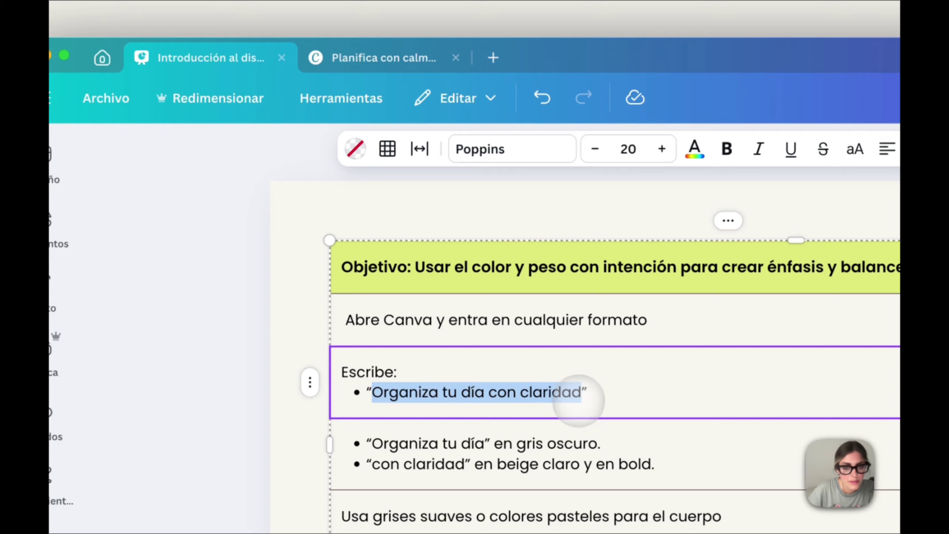
pyautogui.press('super+c')
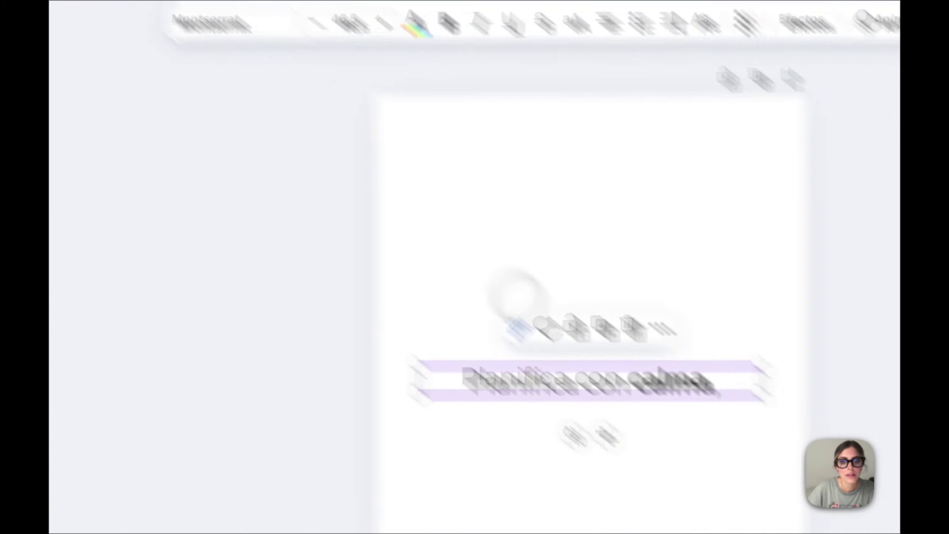
# Step: Replace the post's remaining line with the copied phrase and widen its text box so it fits on one line
pyautogui.tripleClick(449, 269)
pyautogui.press('super+v')
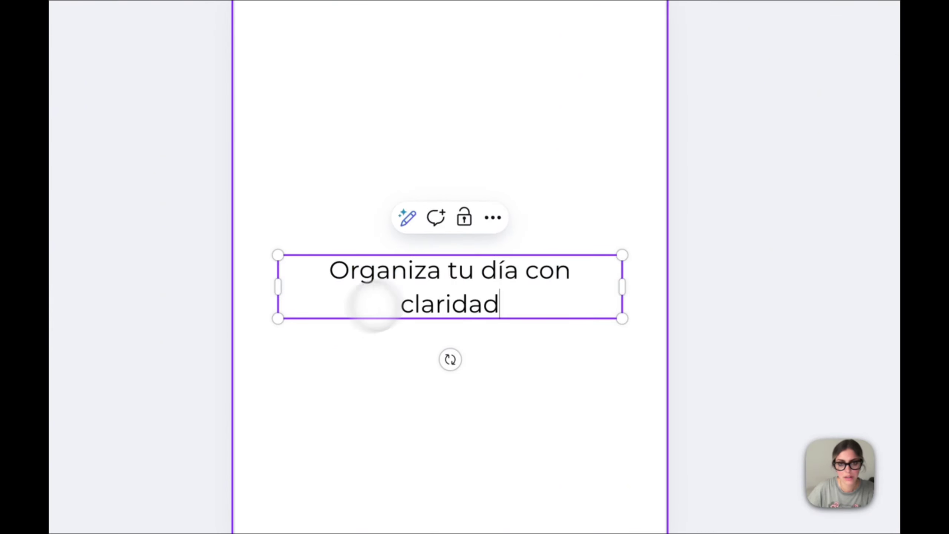
pyautogui.click(592, 401)
pyautogui.click(543, 309)
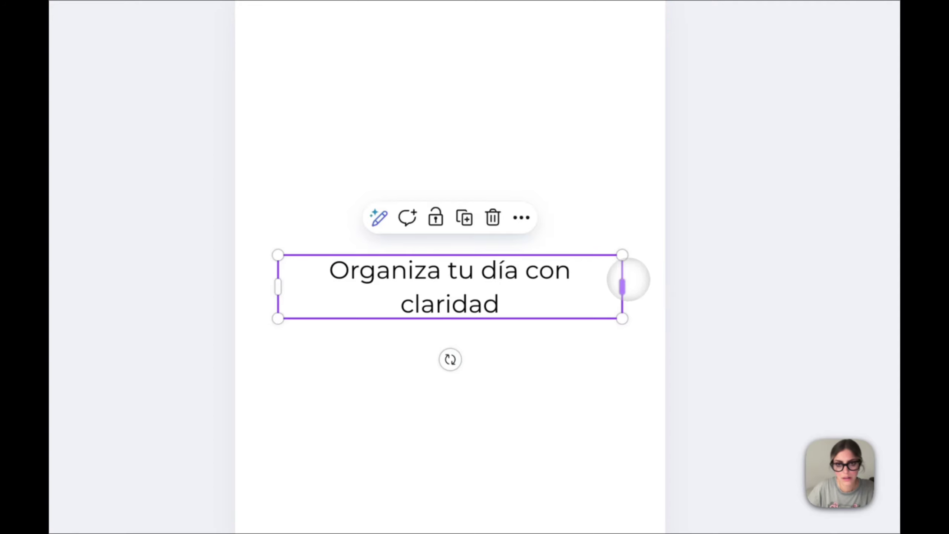
pyautogui.moveTo(622, 286); pyautogui.dragTo(647, 281)
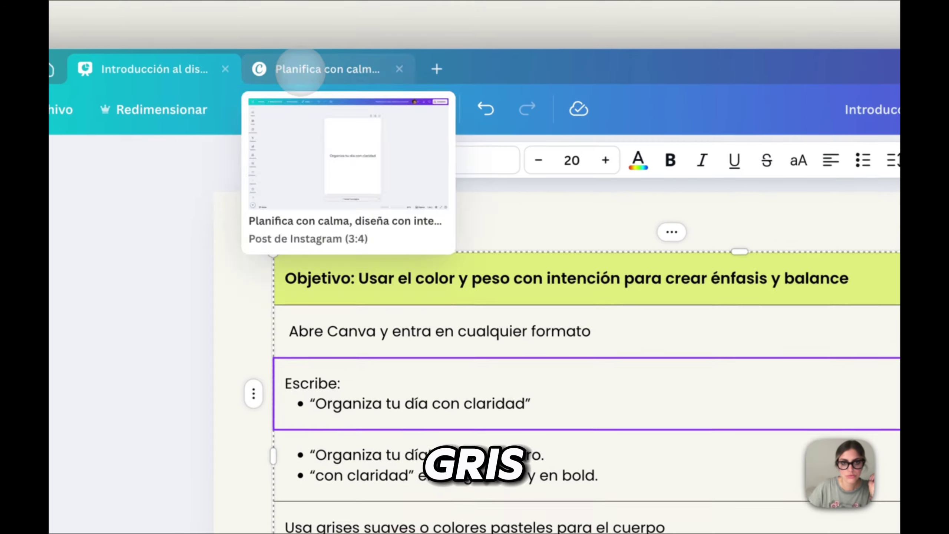
# Step: Color only the words "Organiza tu día" in the post with a dark gray from the default solid colors
pyautogui.click(305, 70)
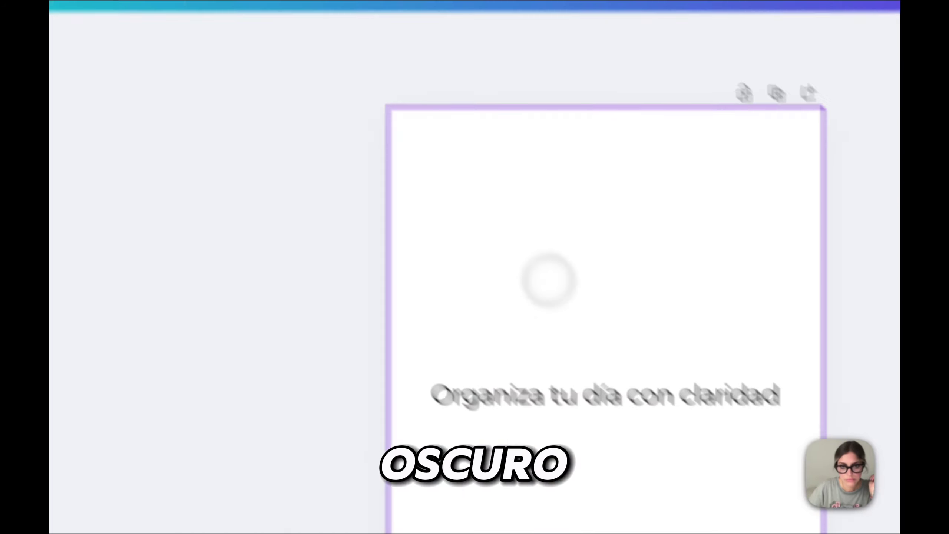
pyautogui.click(448, 345)
pyautogui.moveTo(379, 345); pyautogui.dragTo(386, 356)
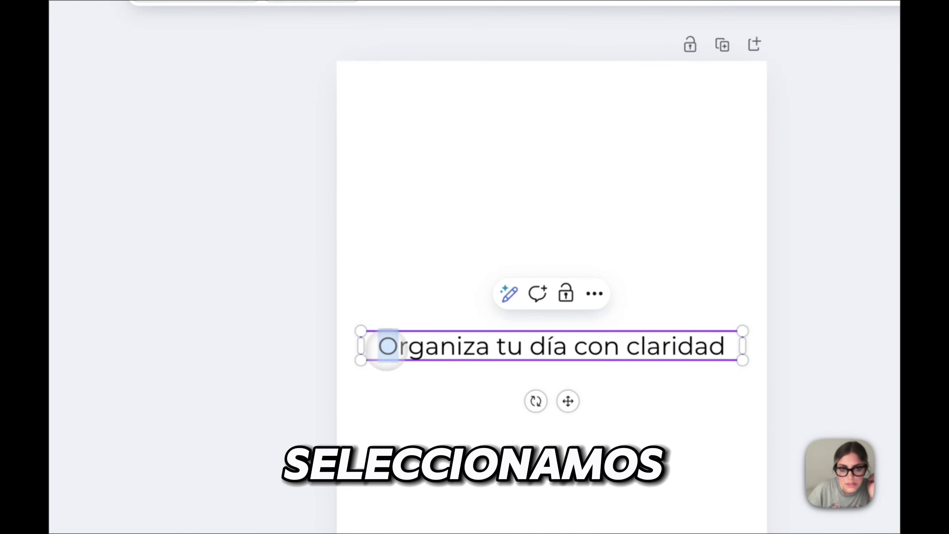
pyautogui.click(445, 381)
pyautogui.click(454, 346)
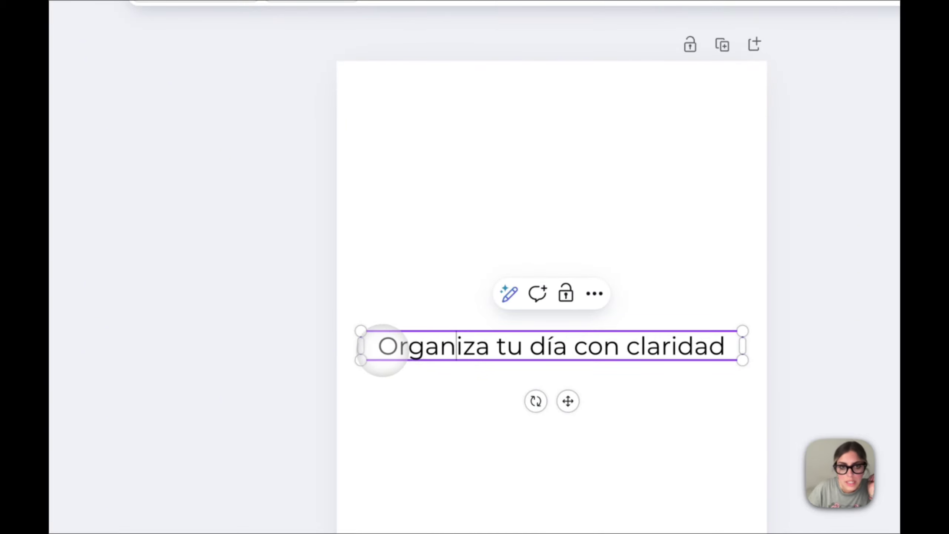
pyautogui.moveTo(381, 349); pyautogui.dragTo(567, 350)
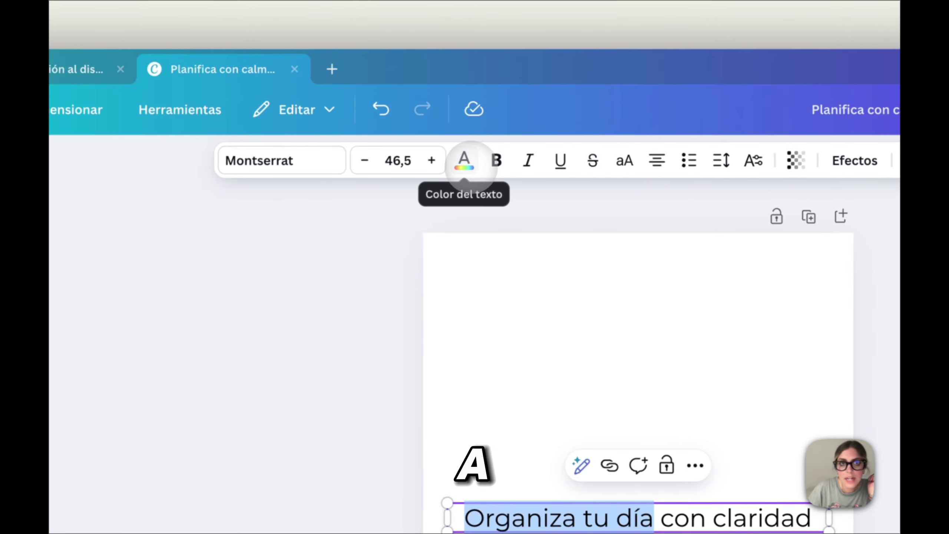
pyautogui.click(464, 161)
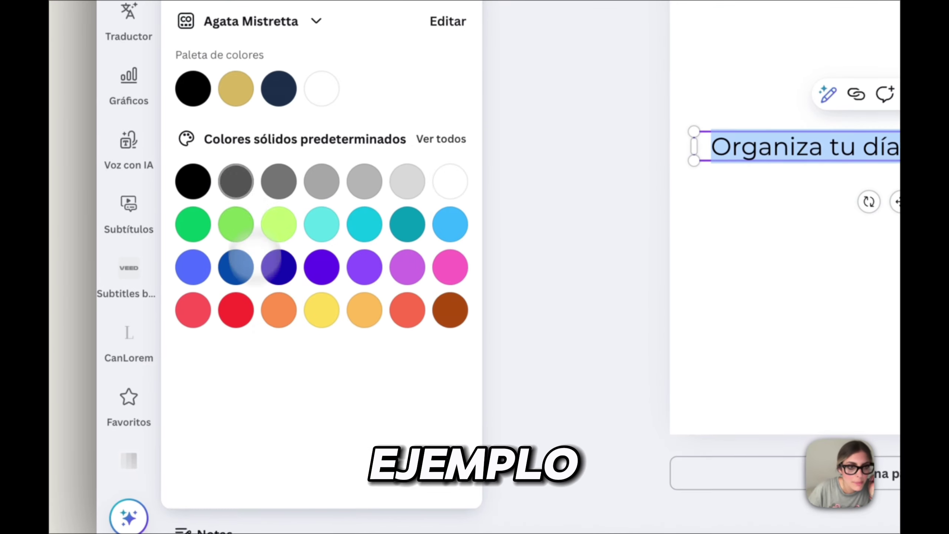
pyautogui.click(279, 181)
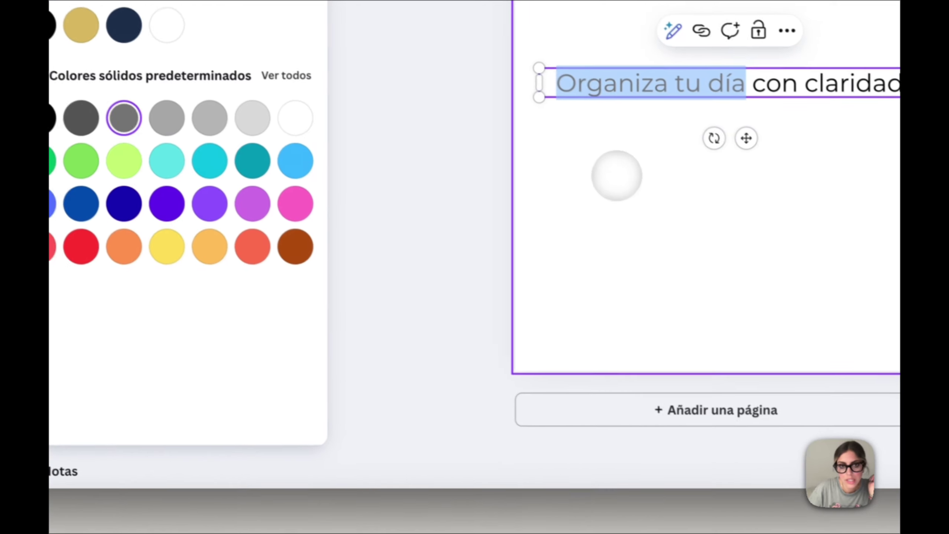
pyautogui.click(617, 212)
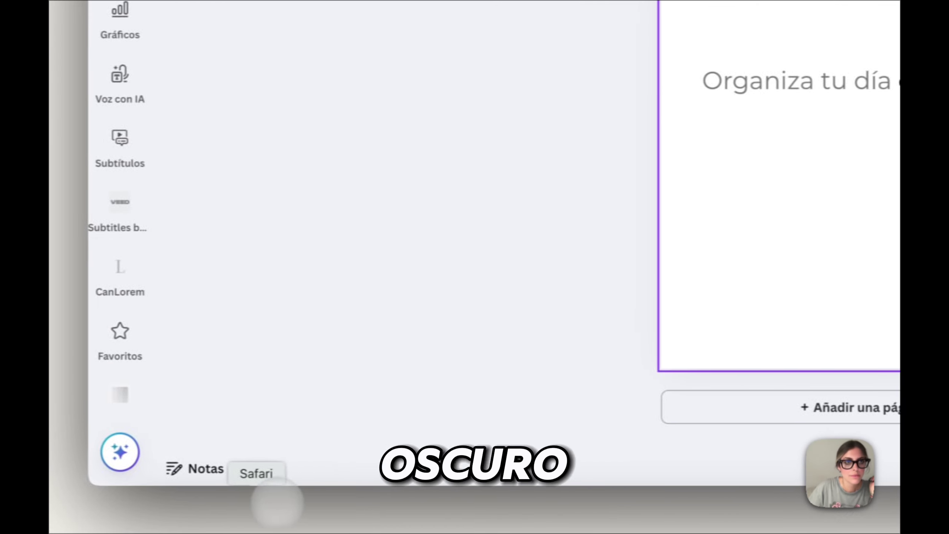
# Step: Recheck the exercise in the presentation, then give "con claridad" in the post a custom light beige color and make it bold
pyautogui.click(290, 52)
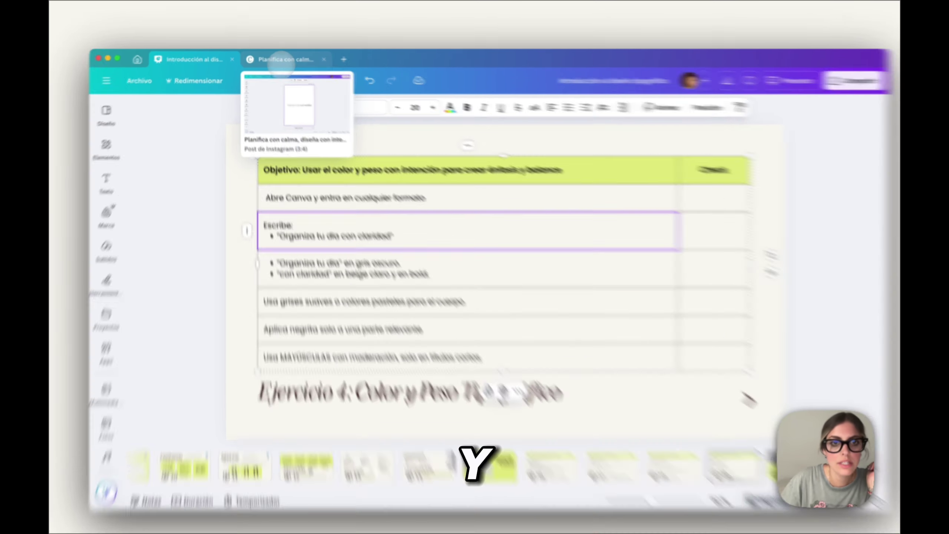
pyautogui.click(281, 59)
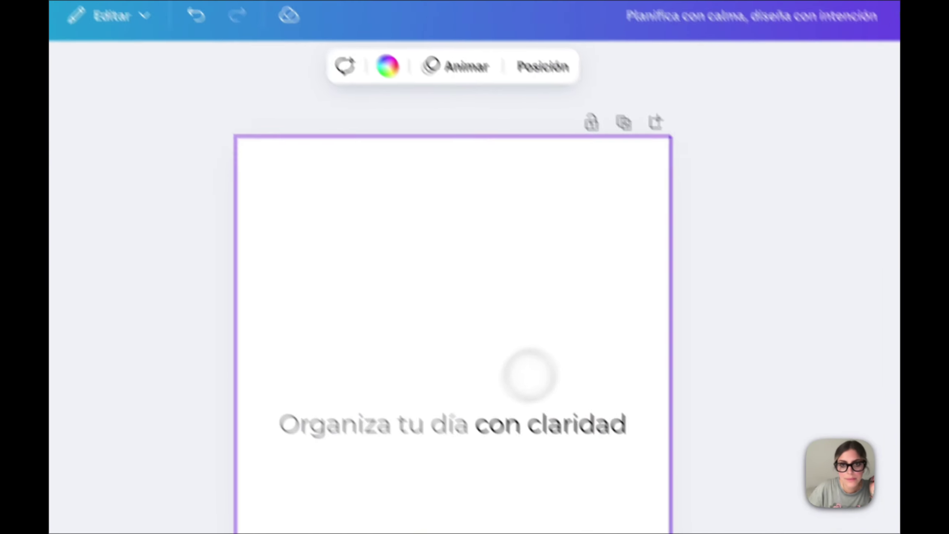
pyautogui.click(489, 425)
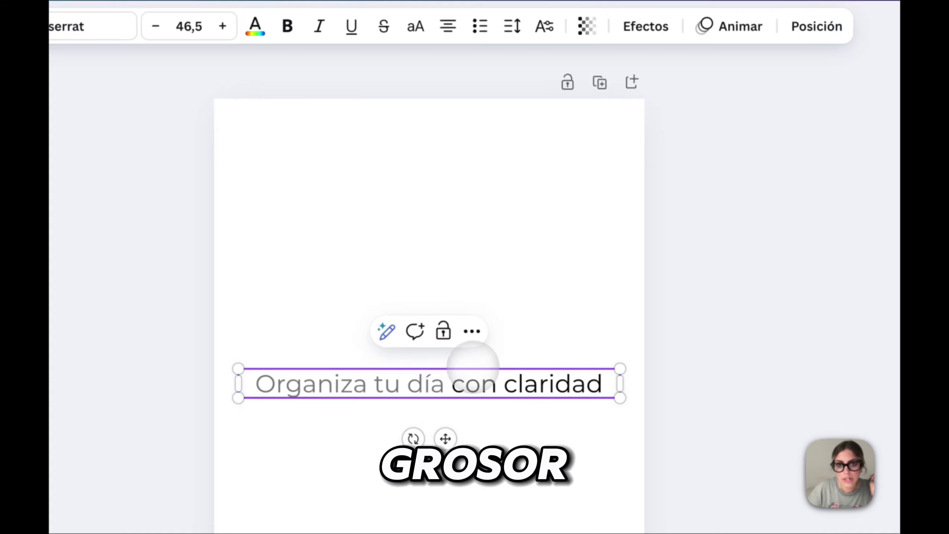
pyautogui.moveTo(453, 383); pyautogui.dragTo(610, 387)
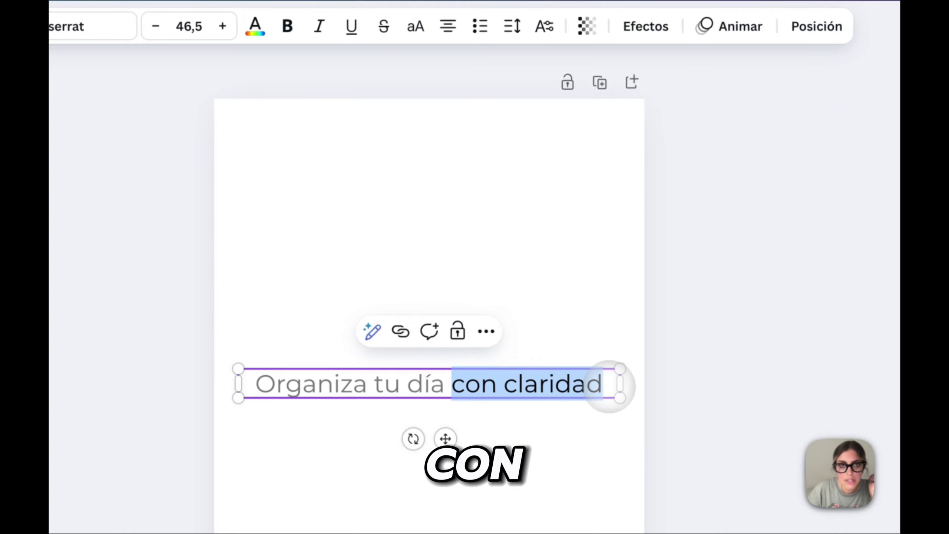
pyautogui.click(255, 27)
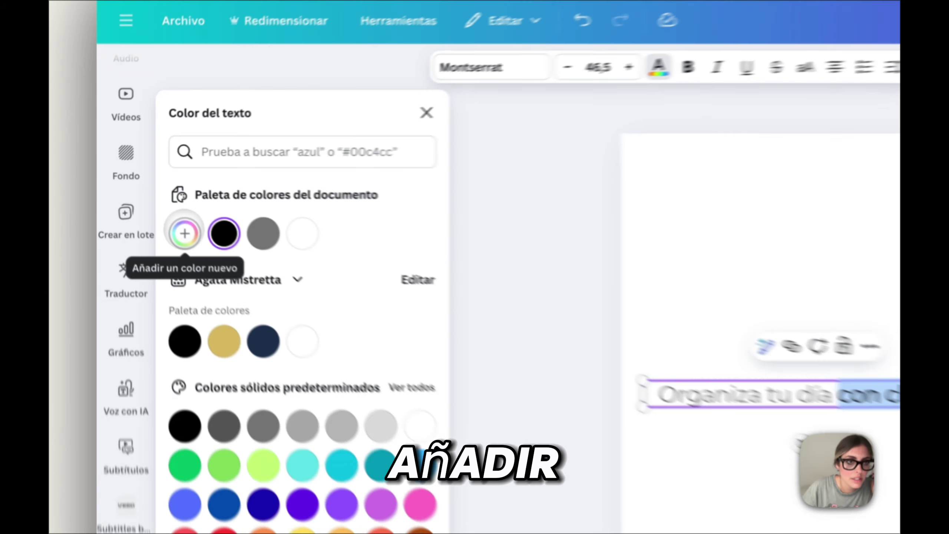
pyautogui.click(144, 194)
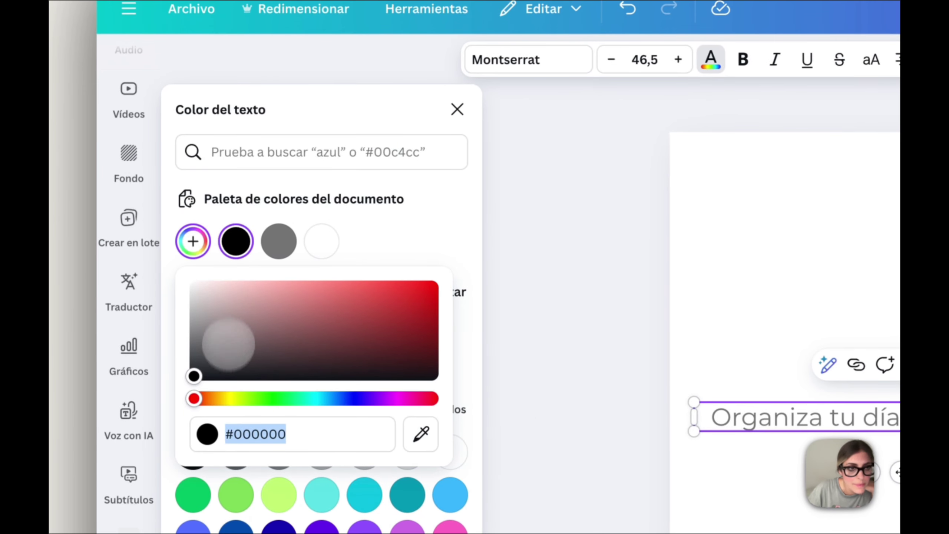
pyautogui.moveTo(194, 399); pyautogui.dragTo(249, 293)
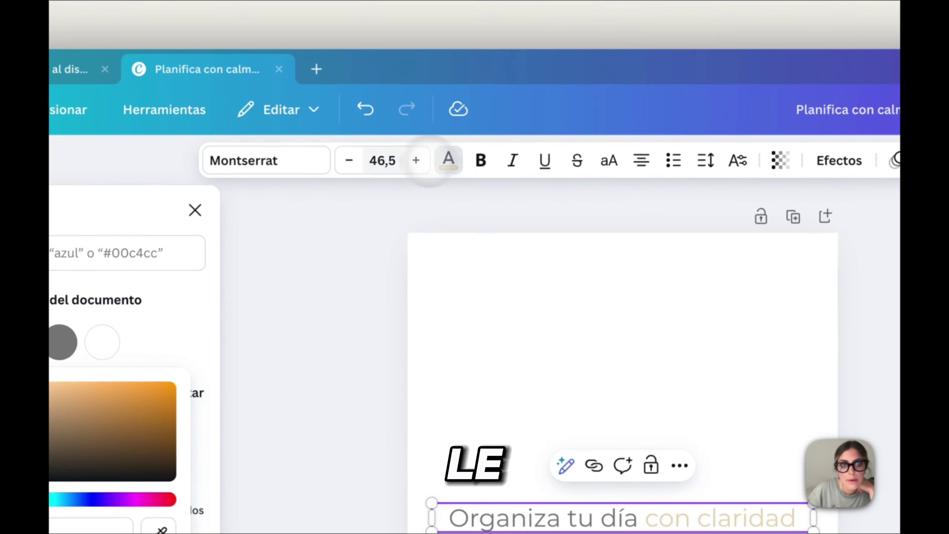
pyautogui.click(478, 160)
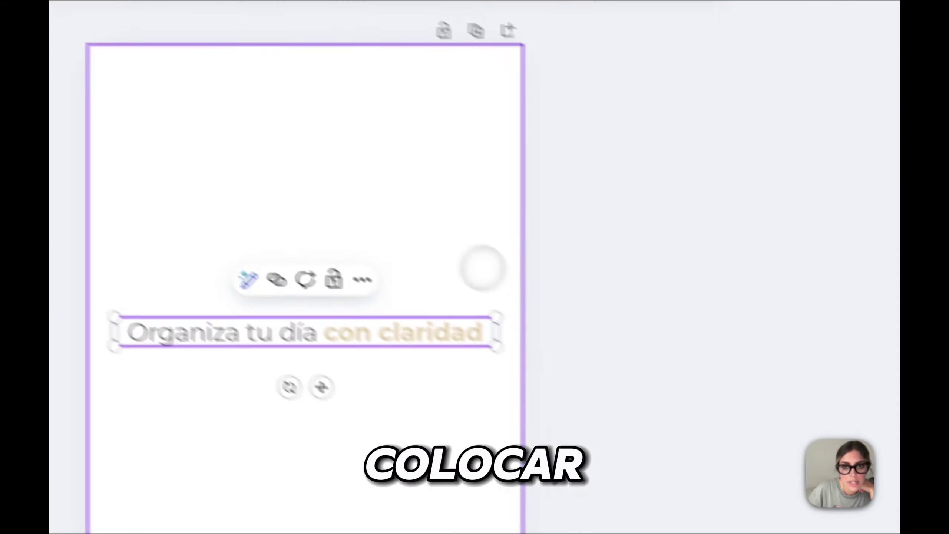
pyautogui.click(871, 466)
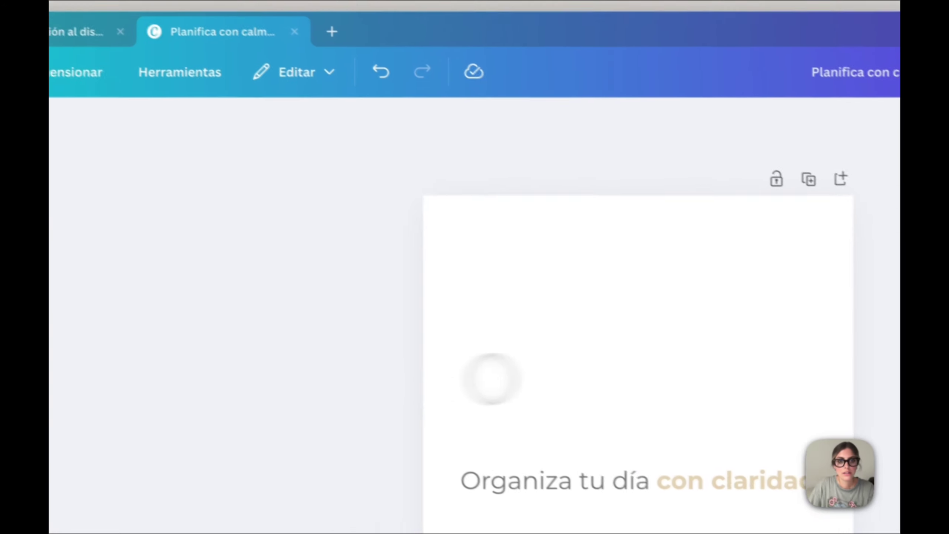
# Step: Try brown, light orange, dark blue and periwinkle as the post's background color, and settle on a medium blue from the default solid colors
pyautogui.click(165, 160)
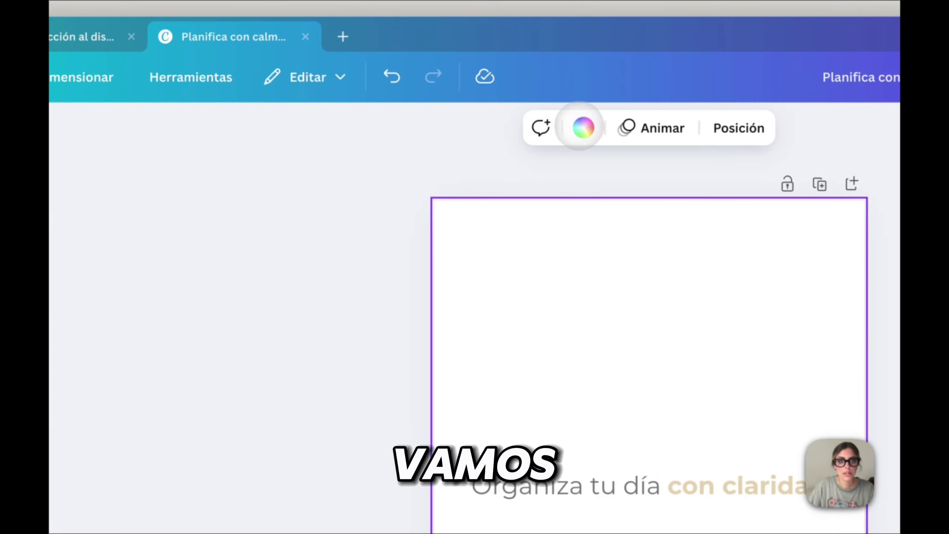
pyautogui.click(583, 128)
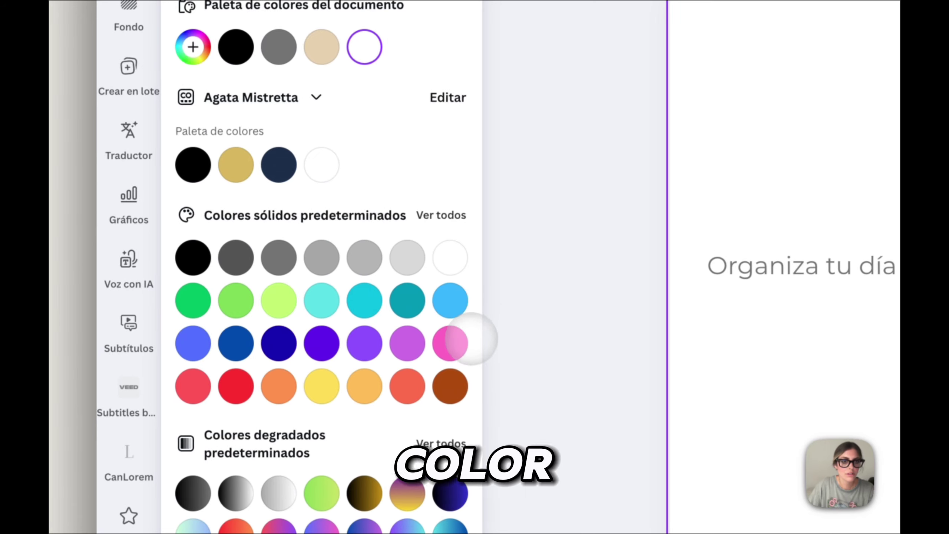
pyautogui.click(449, 386)
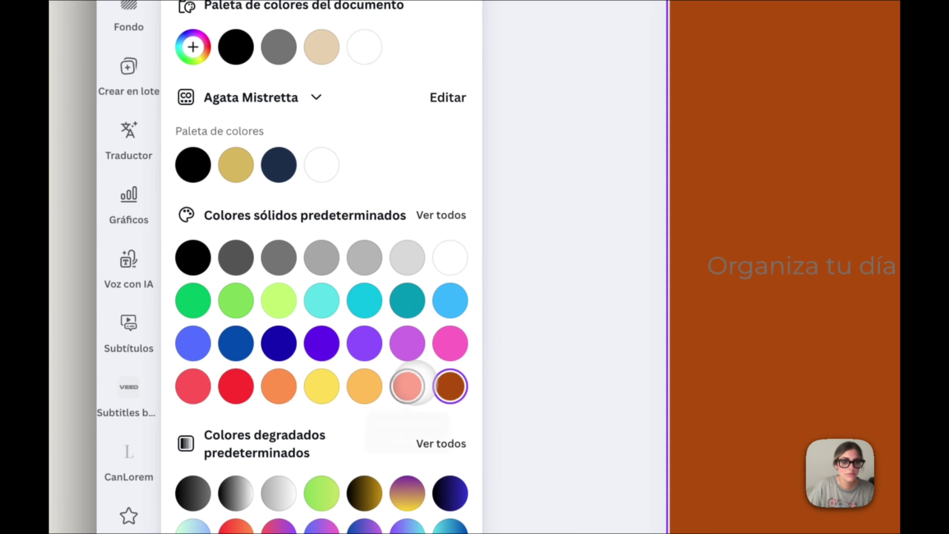
pyautogui.click(408, 386)
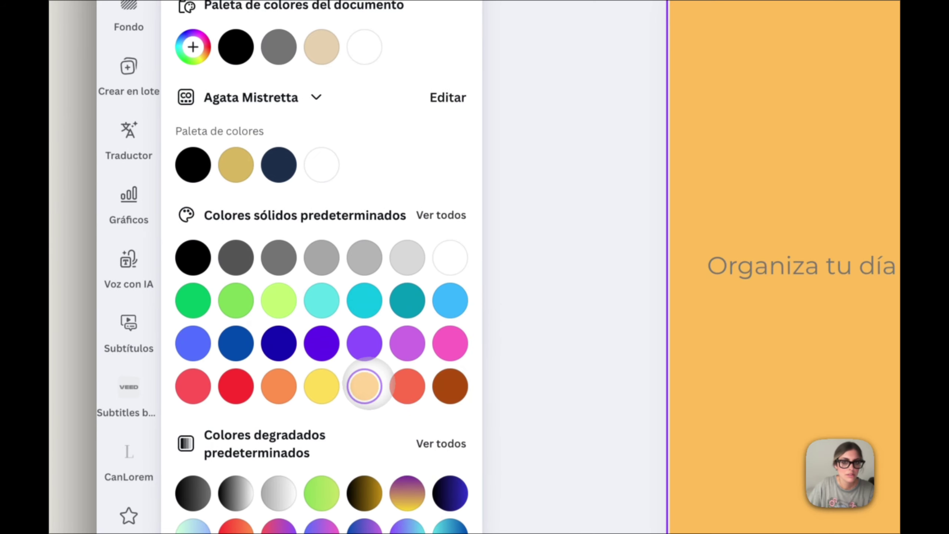
pyautogui.click(279, 343)
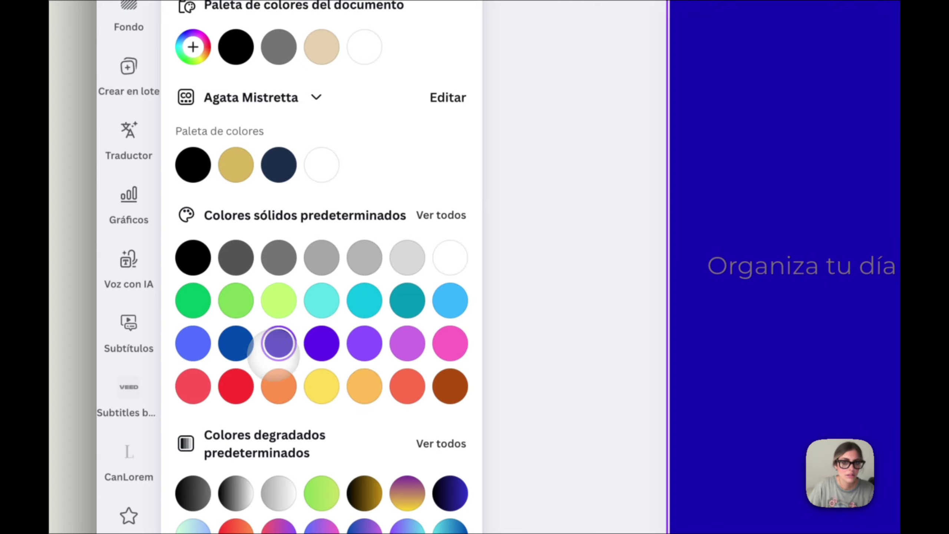
pyautogui.click(193, 343)
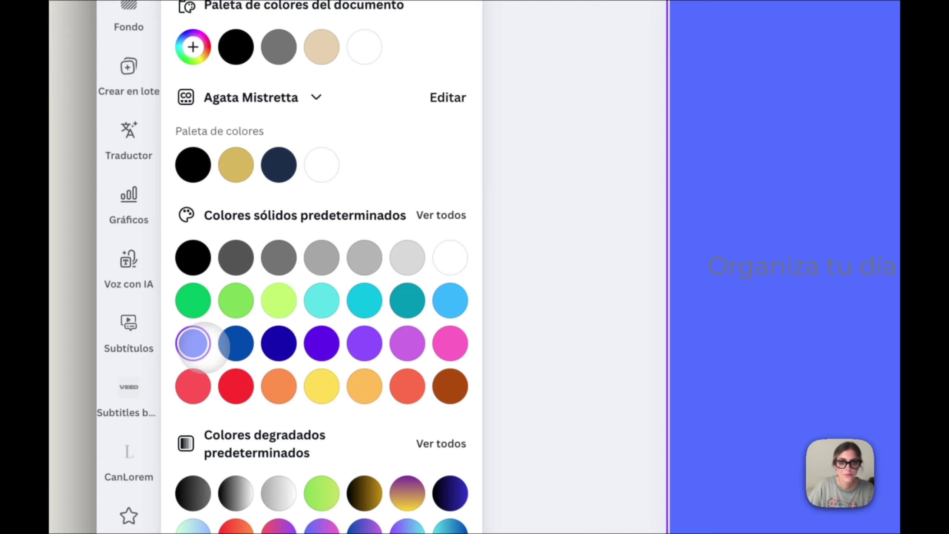
pyautogui.click(236, 343)
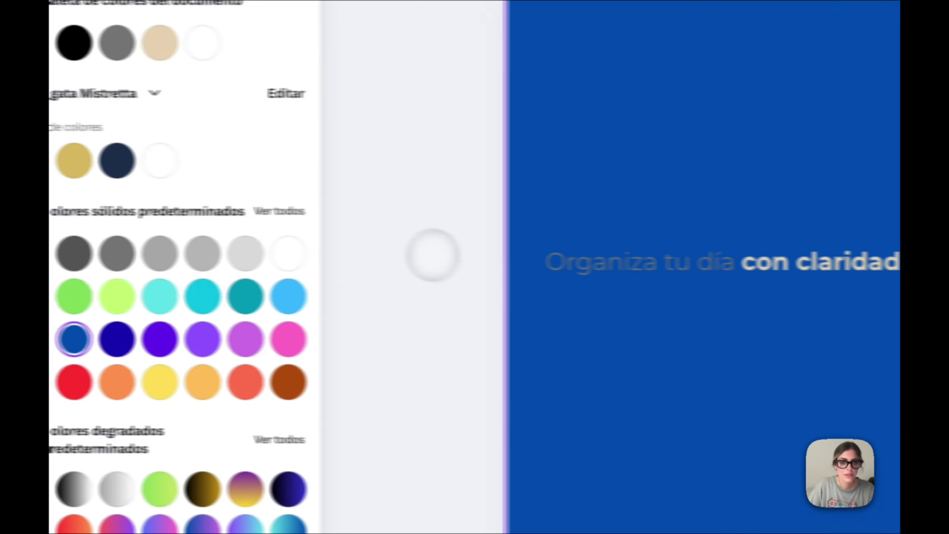
pyautogui.click(393, 242)
pyautogui.scroll(3, 436, 284)
pyautogui.scroll(-3, 435, 273)
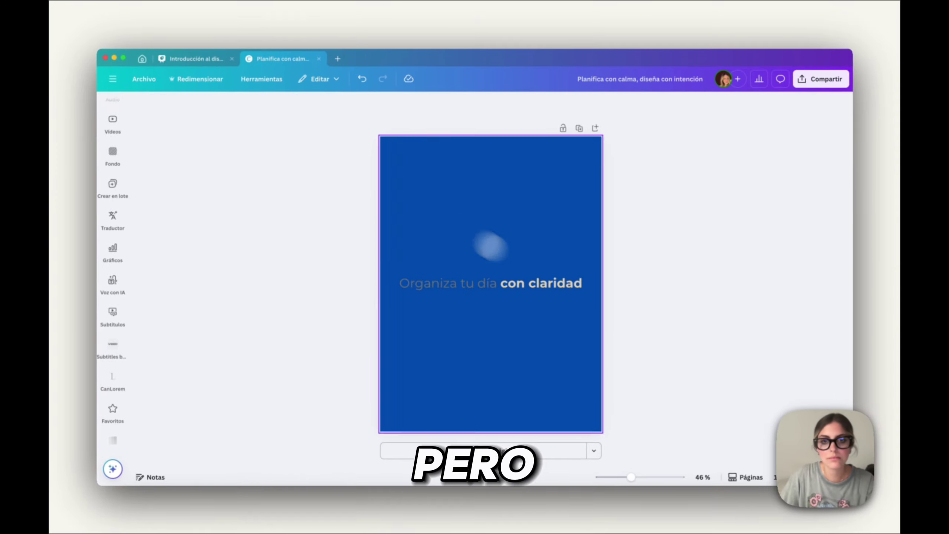
# Step: Recheck the color and weight exercise in the presentation, then look through the available Montserrat weights for the post's phrase
pyautogui.click(202, 58)
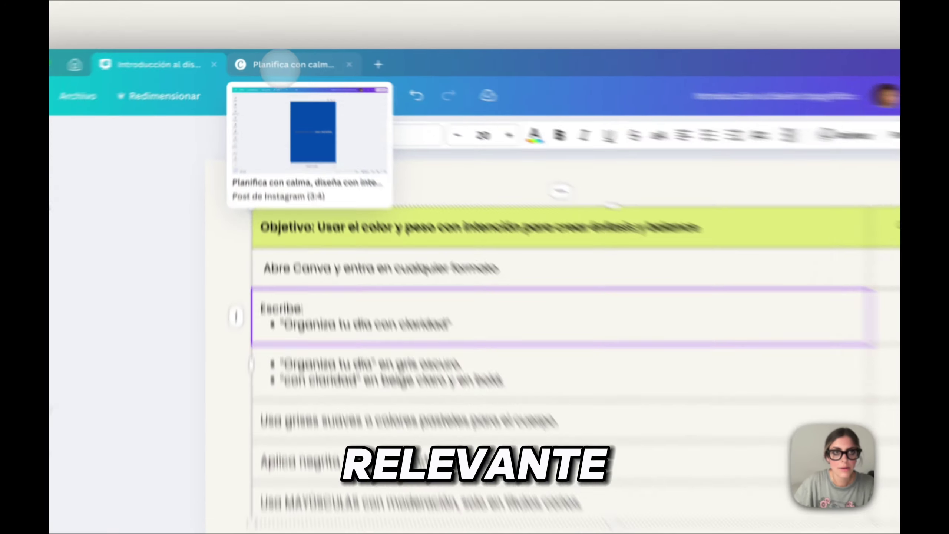
pyautogui.click(283, 59)
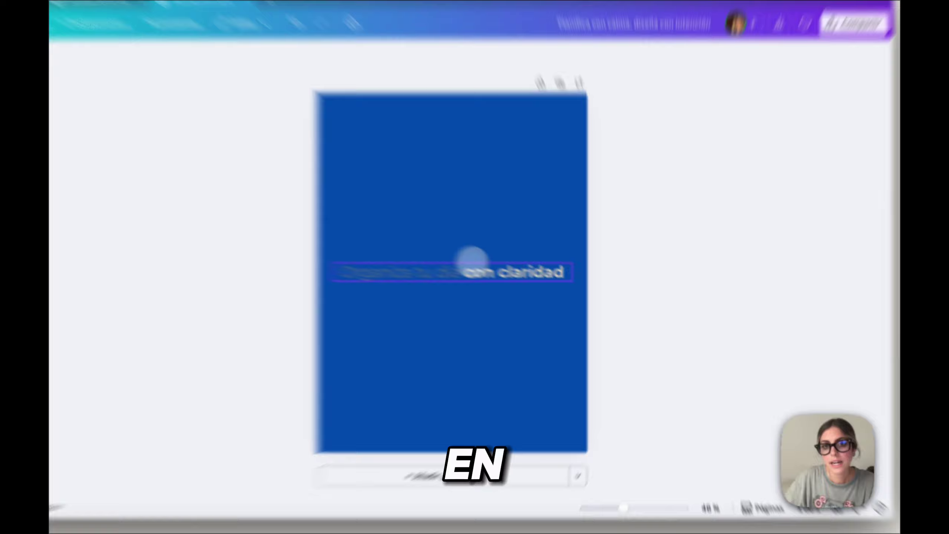
pyautogui.click(512, 283)
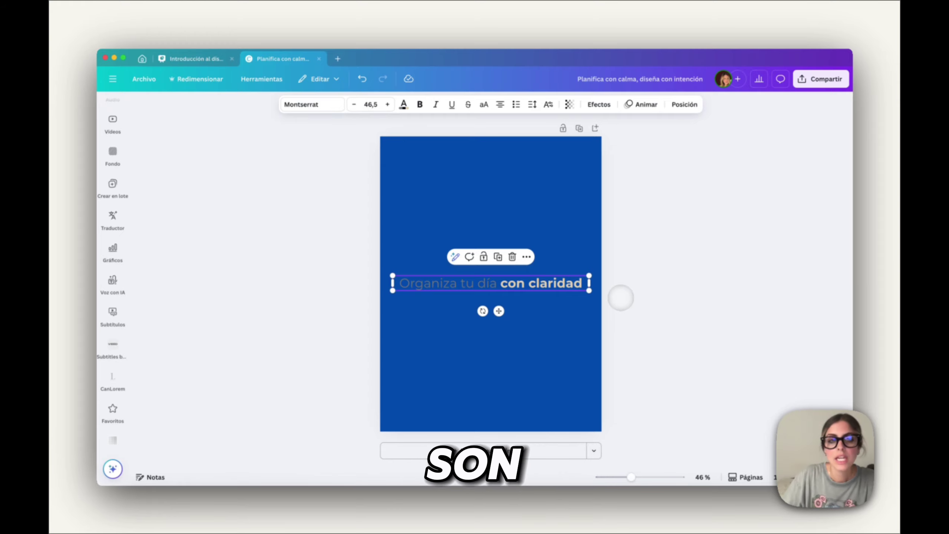
pyautogui.click(312, 104)
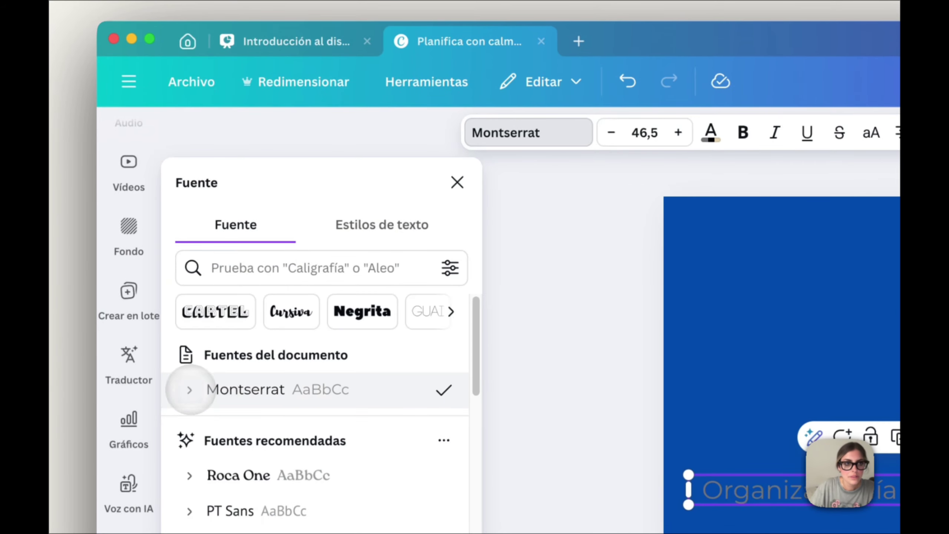
pyautogui.click(189, 390)
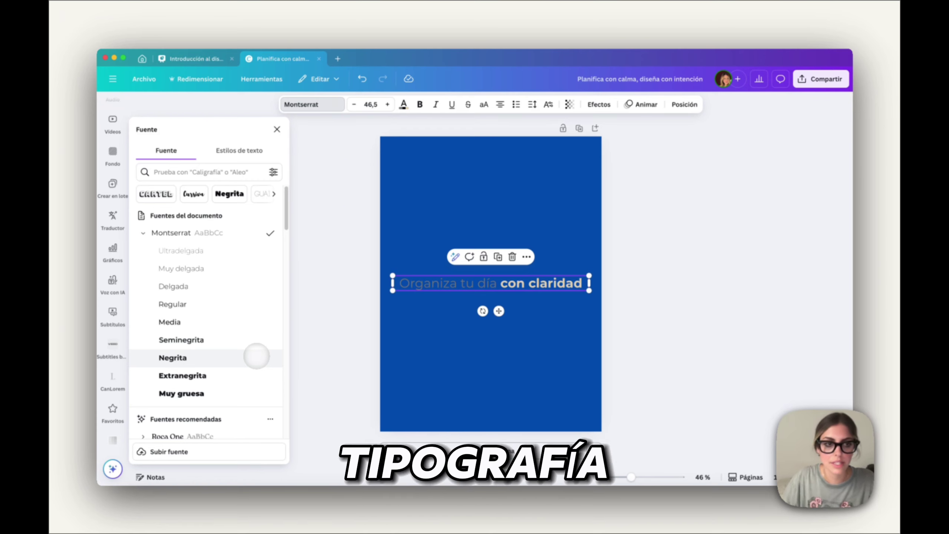
pyautogui.scroll(-5, 211, 346)
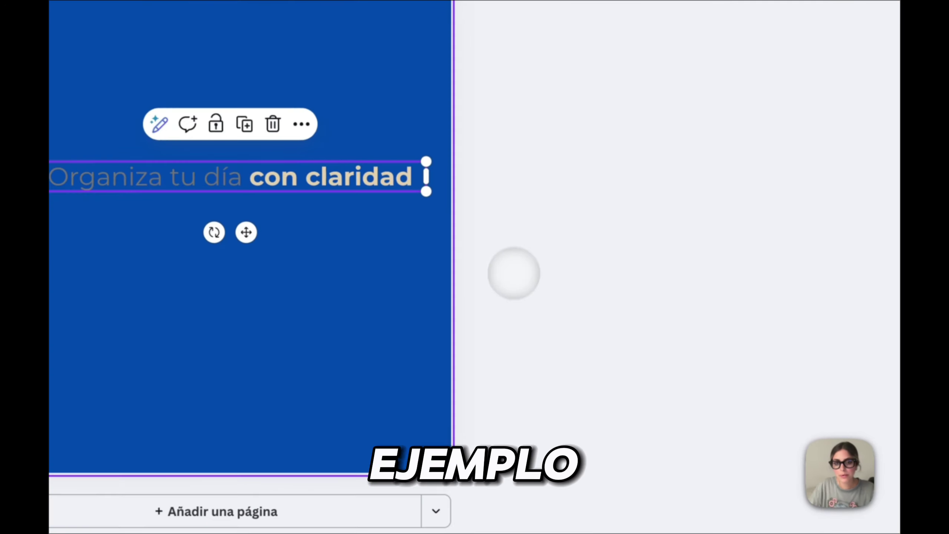
pyautogui.click(627, 335)
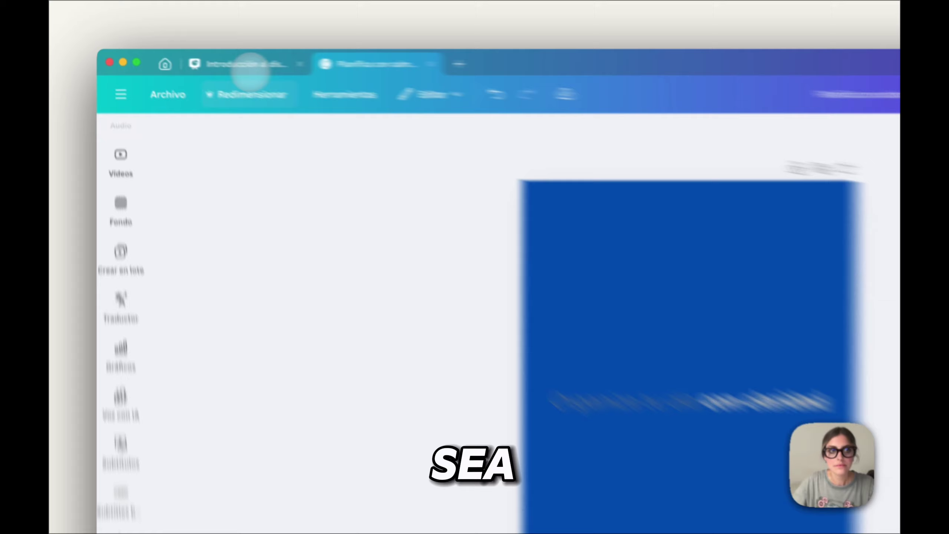
# Step: Open the recent design "Agenda Creativa 2025" for editing and inspect the font of its uppercase title
pyautogui.click(196, 59)
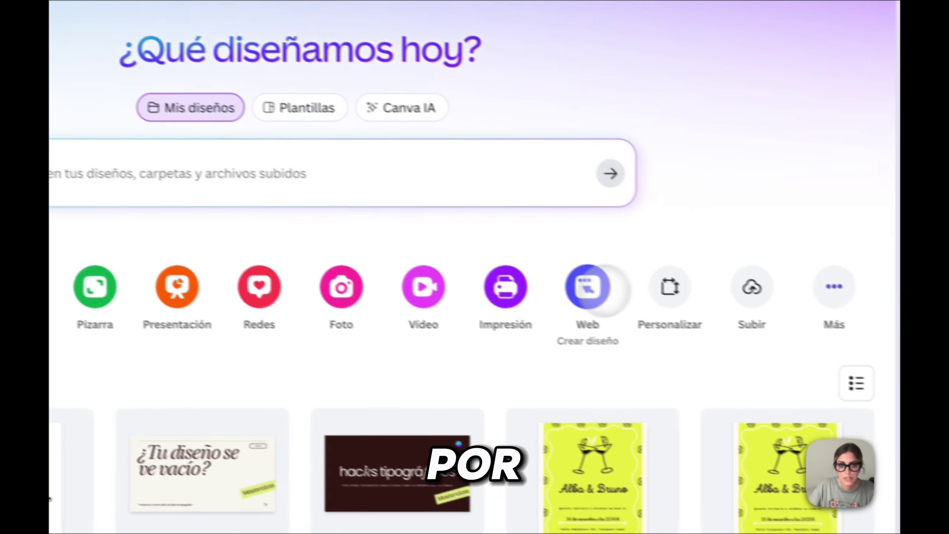
pyautogui.click(52, 448)
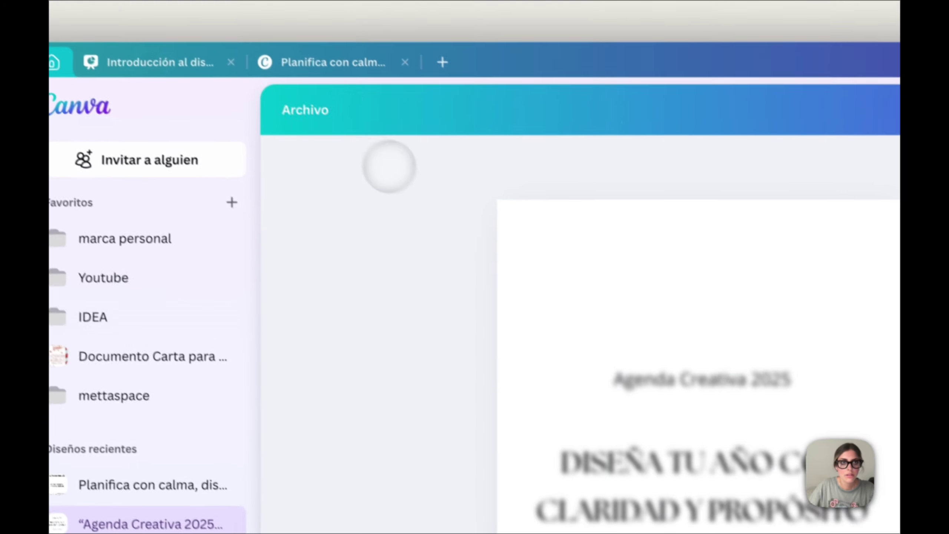
pyautogui.click(291, 107)
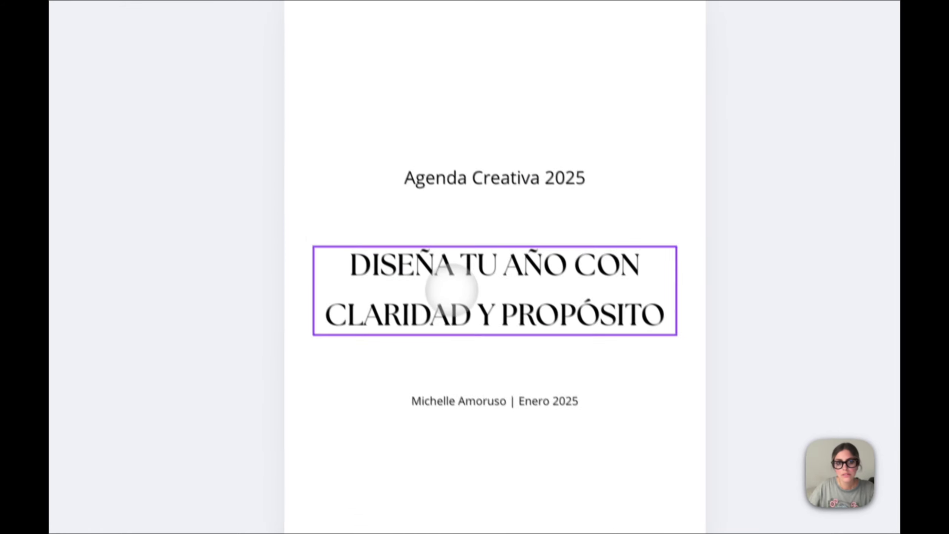
pyautogui.click(561, 519)
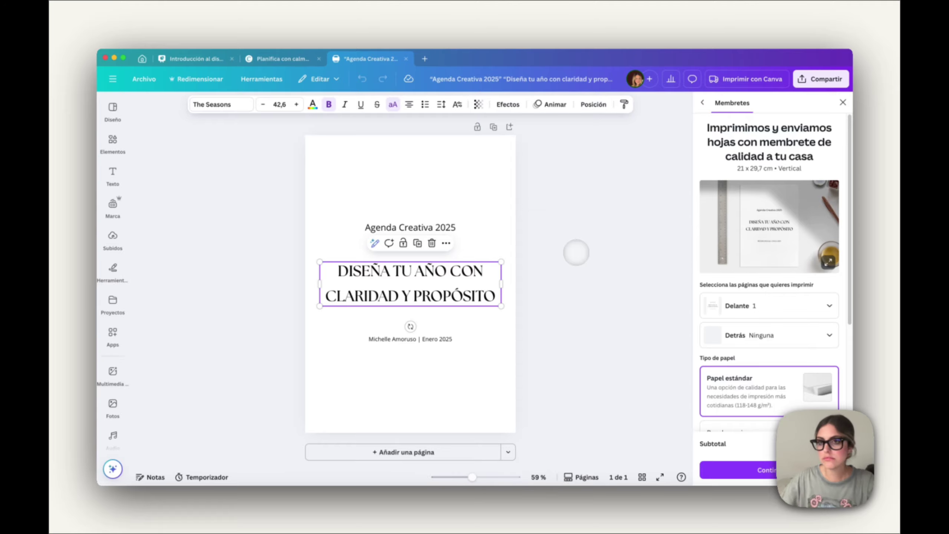
pyautogui.click(471, 206)
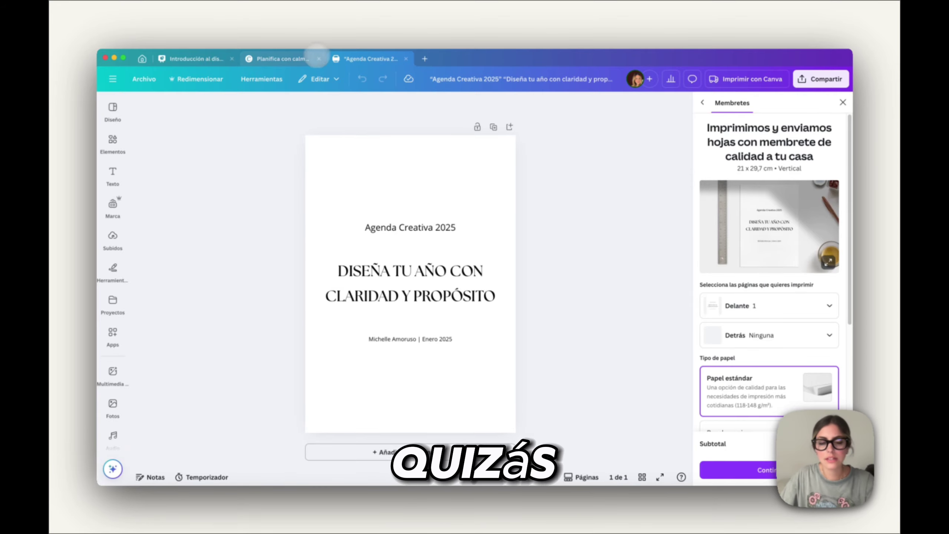
# Step: Compare the exercise's guidelines on bold and uppercase with the blue post and the "Agenda Creativa 2025" cover
pyautogui.moveTo(303, 59)
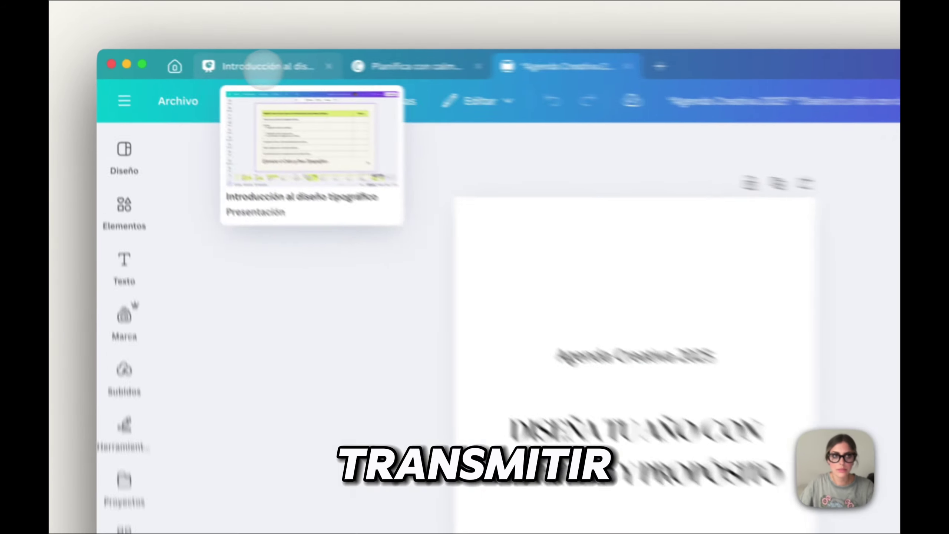
pyautogui.click(194, 58)
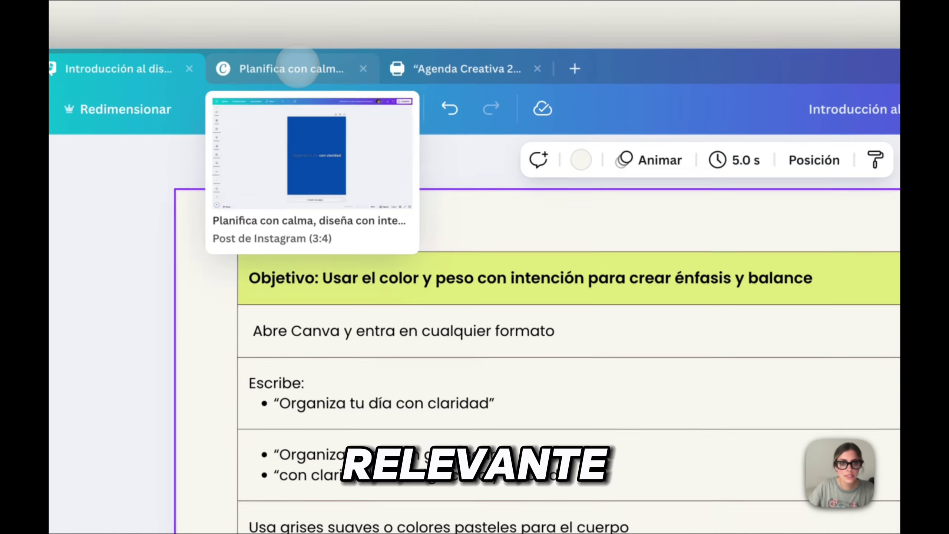
pyautogui.click(310, 7)
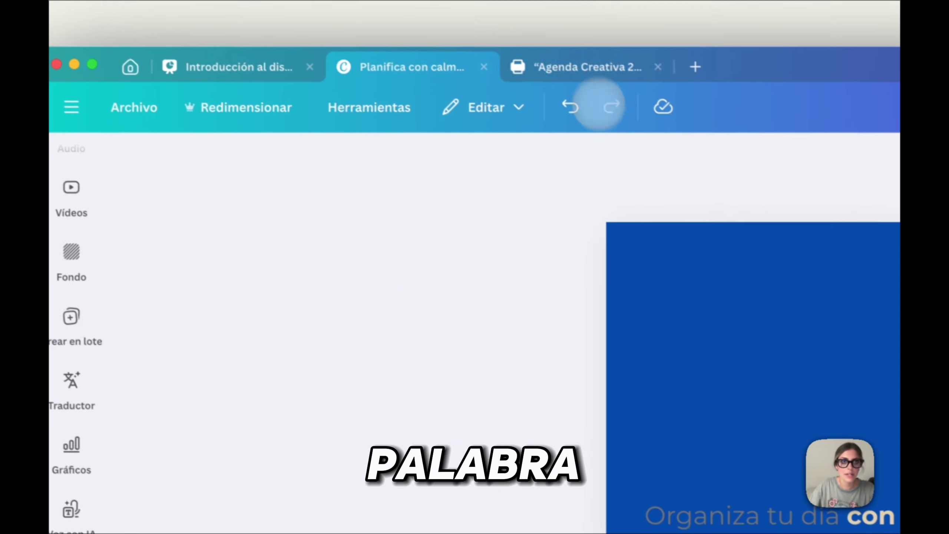
pyautogui.click(583, 68)
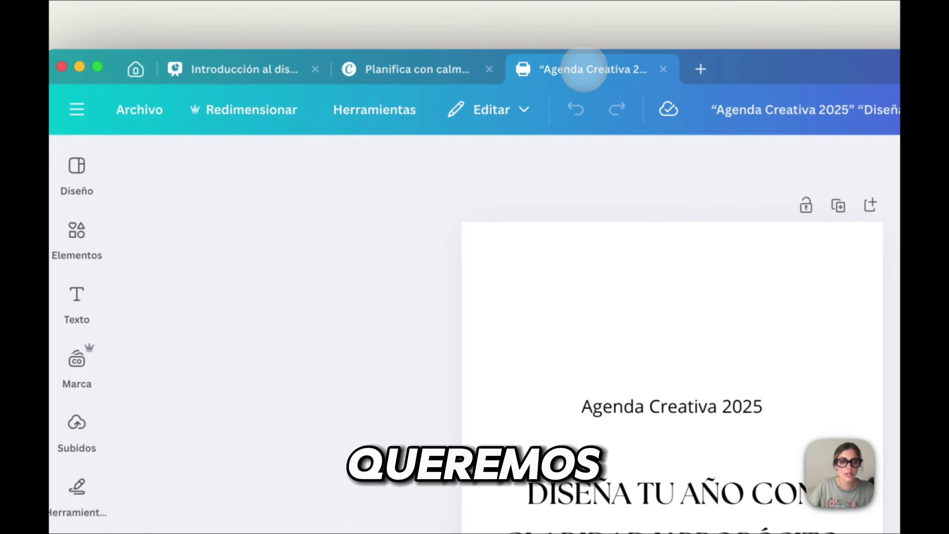
pyautogui.click(254, 69)
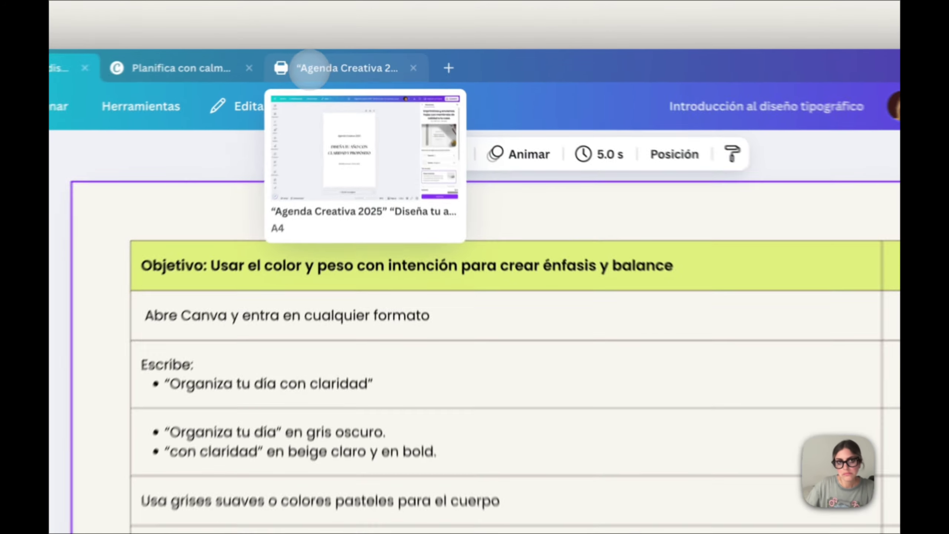
pyautogui.click(349, 58)
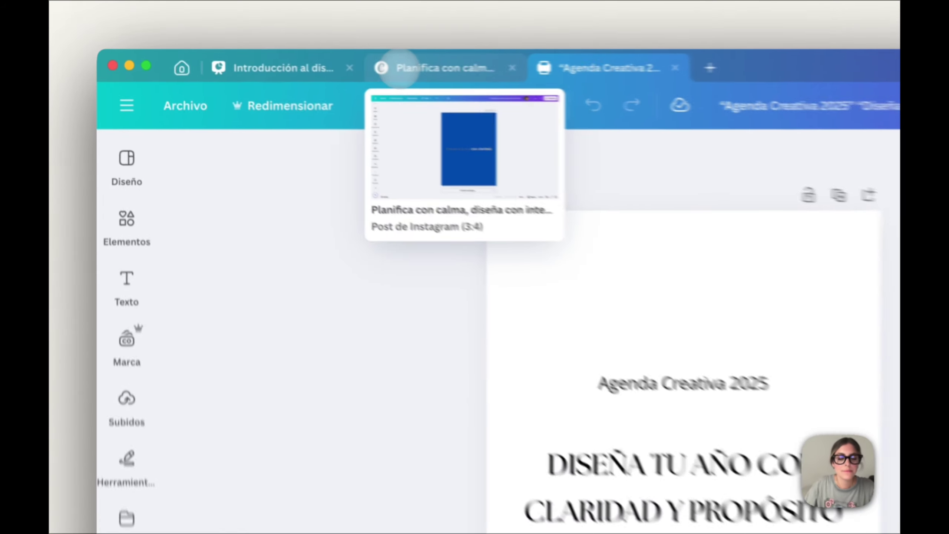
# Step: Return to the typography presentation and go from the Ejercicio 4 slide to the closing "Gracias." slide, page 20
pyautogui.click(245, 59)
pyautogui.click(299, 69)
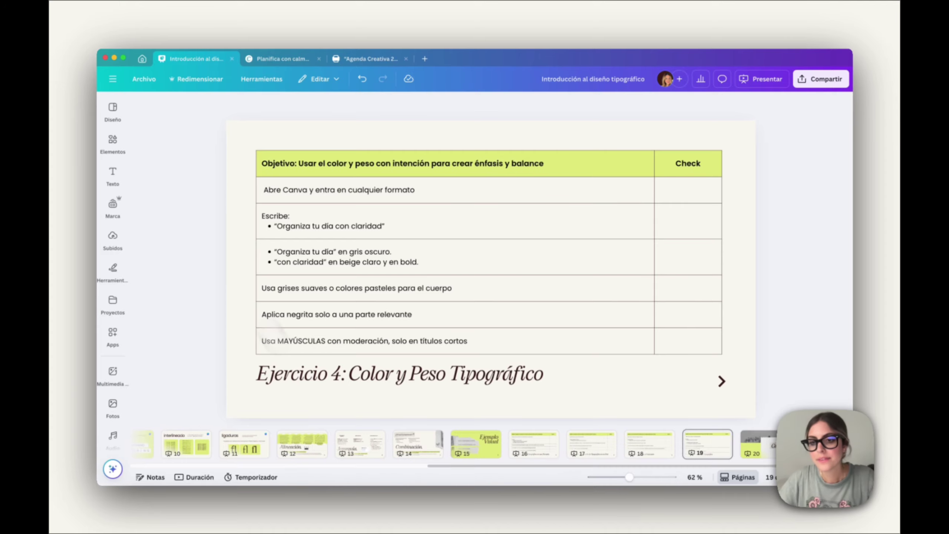
pyautogui.click(767, 445)
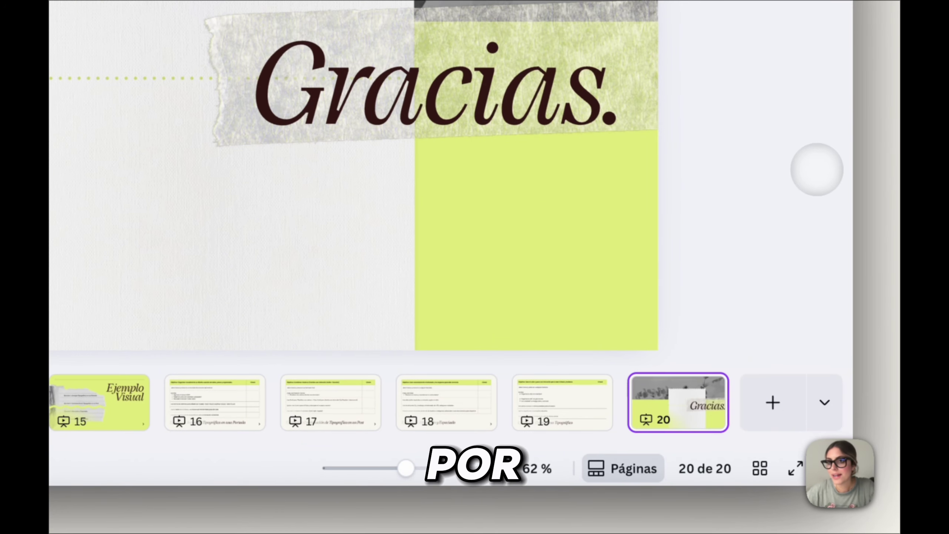